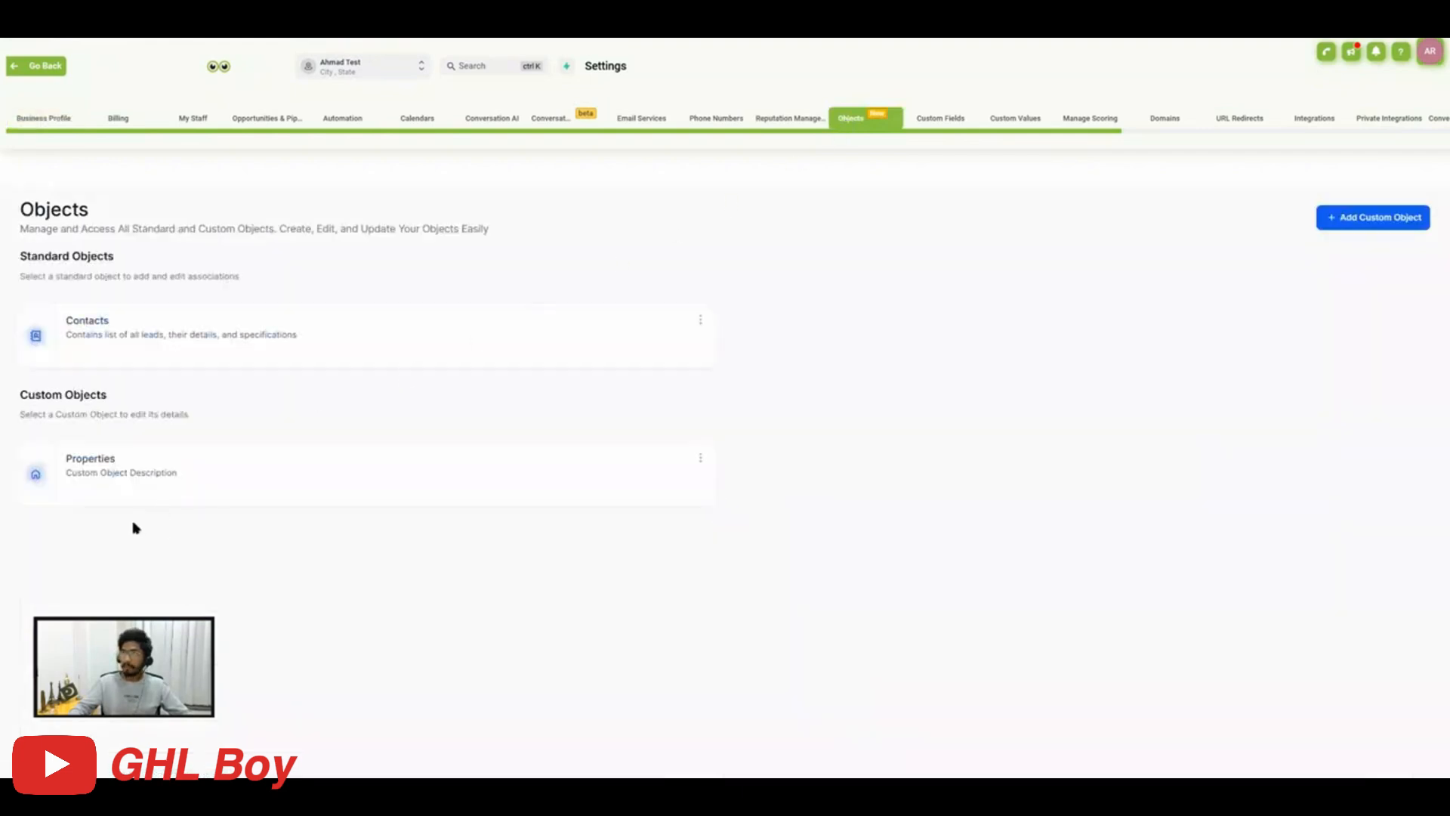
{"action": "left_click_drag", "start_coordinate": [28, 257], "coordinate": [97, 259]}
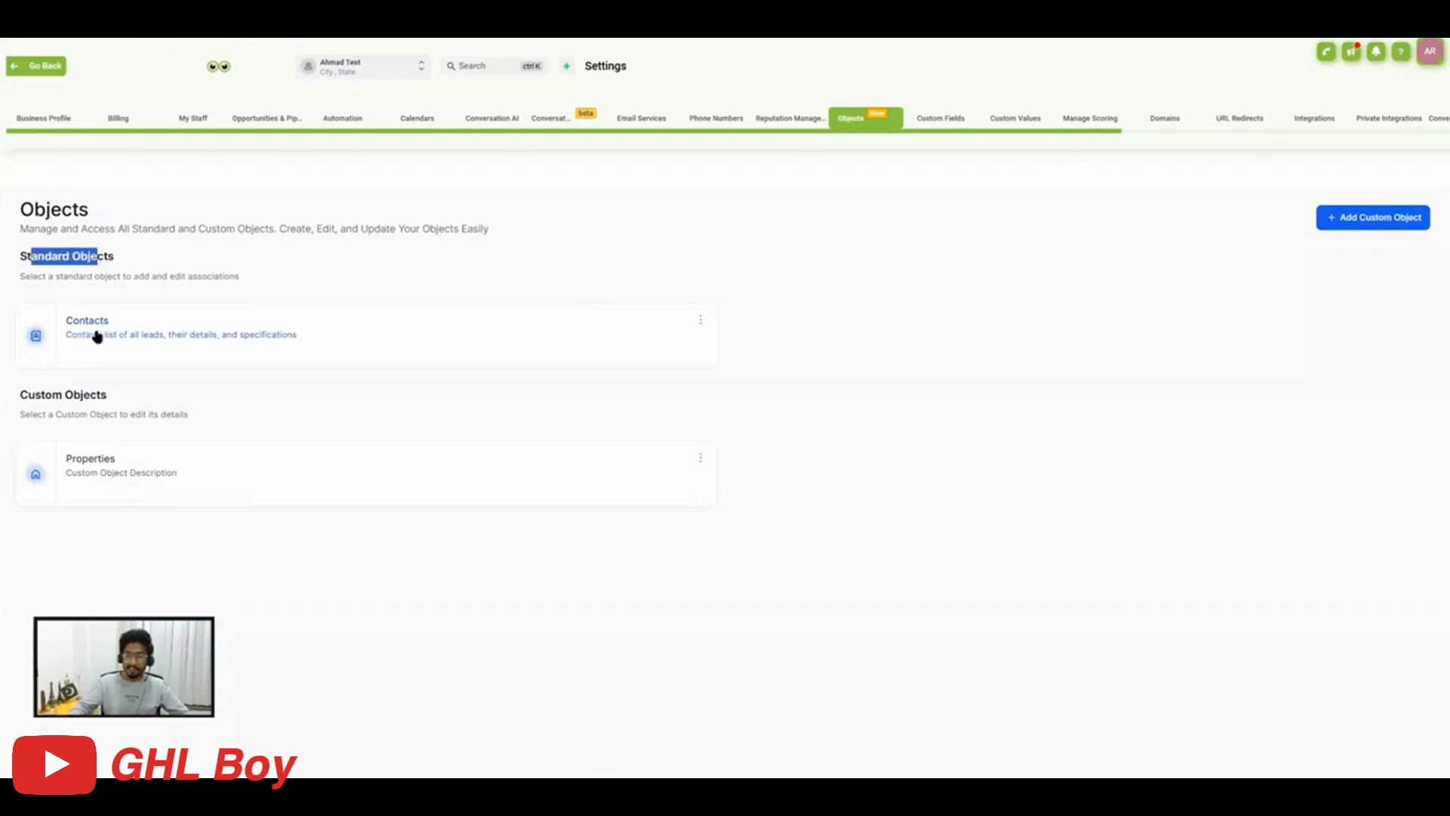
{"action": "left_click", "coordinate": [123, 255]}
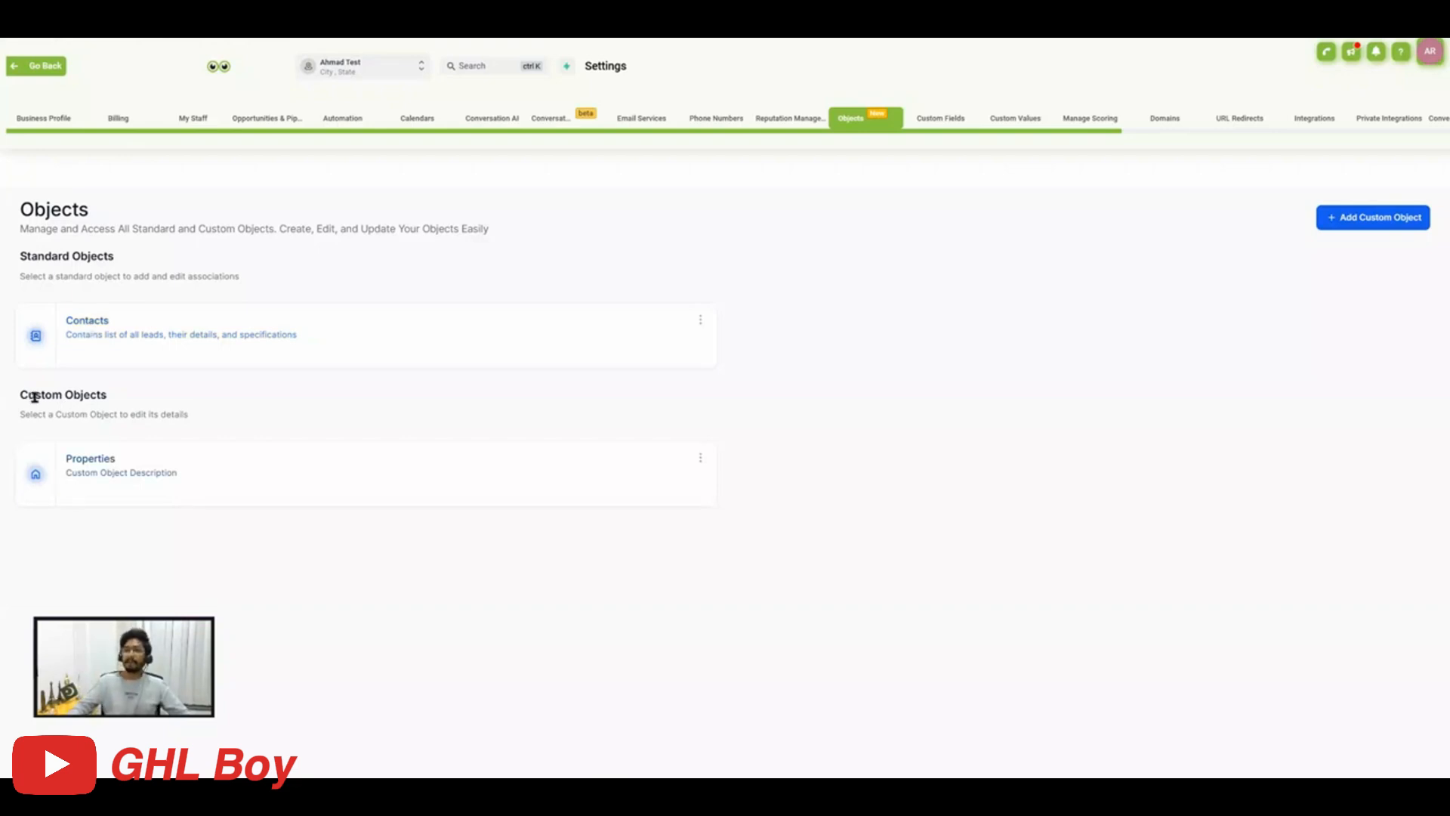
{"action": "left_click_drag", "start_coordinate": [35, 397], "coordinate": [109, 404]}
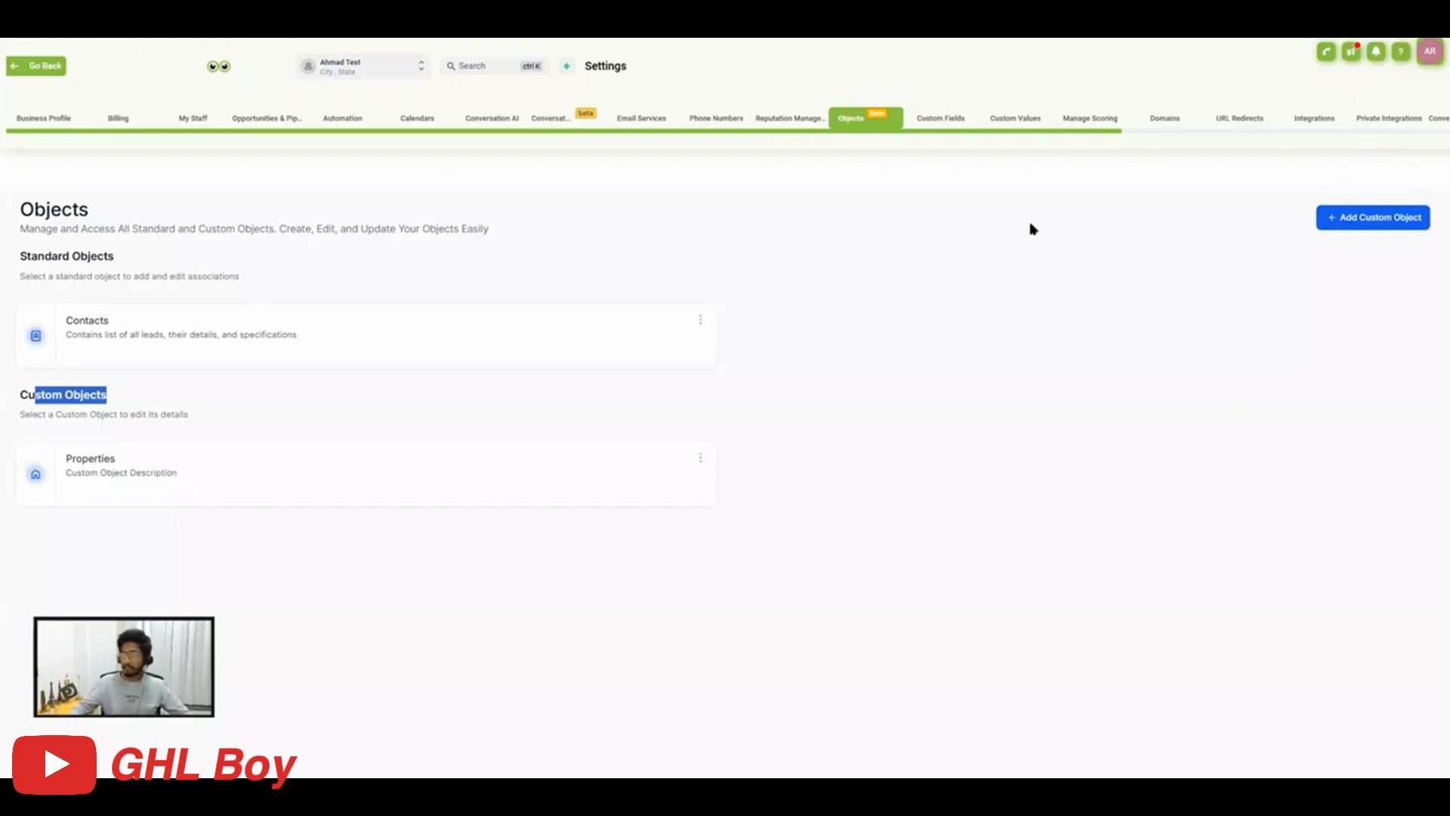
Start a new custom object with the singular name Children and the primary display field name Child Name.
{"action": "left_click", "coordinate": [1368, 218]}
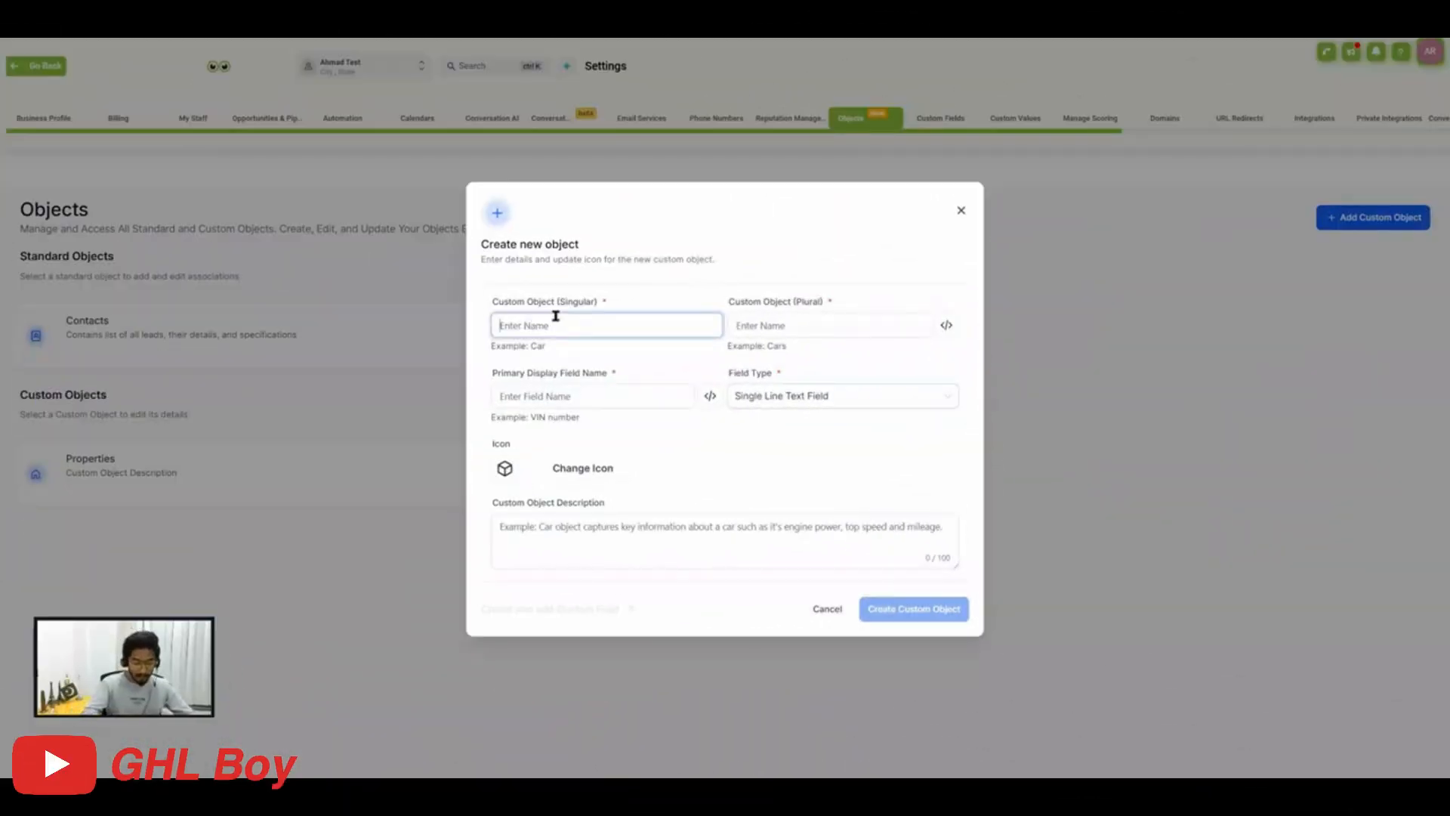
{"action": "type", "text": "Childe"}
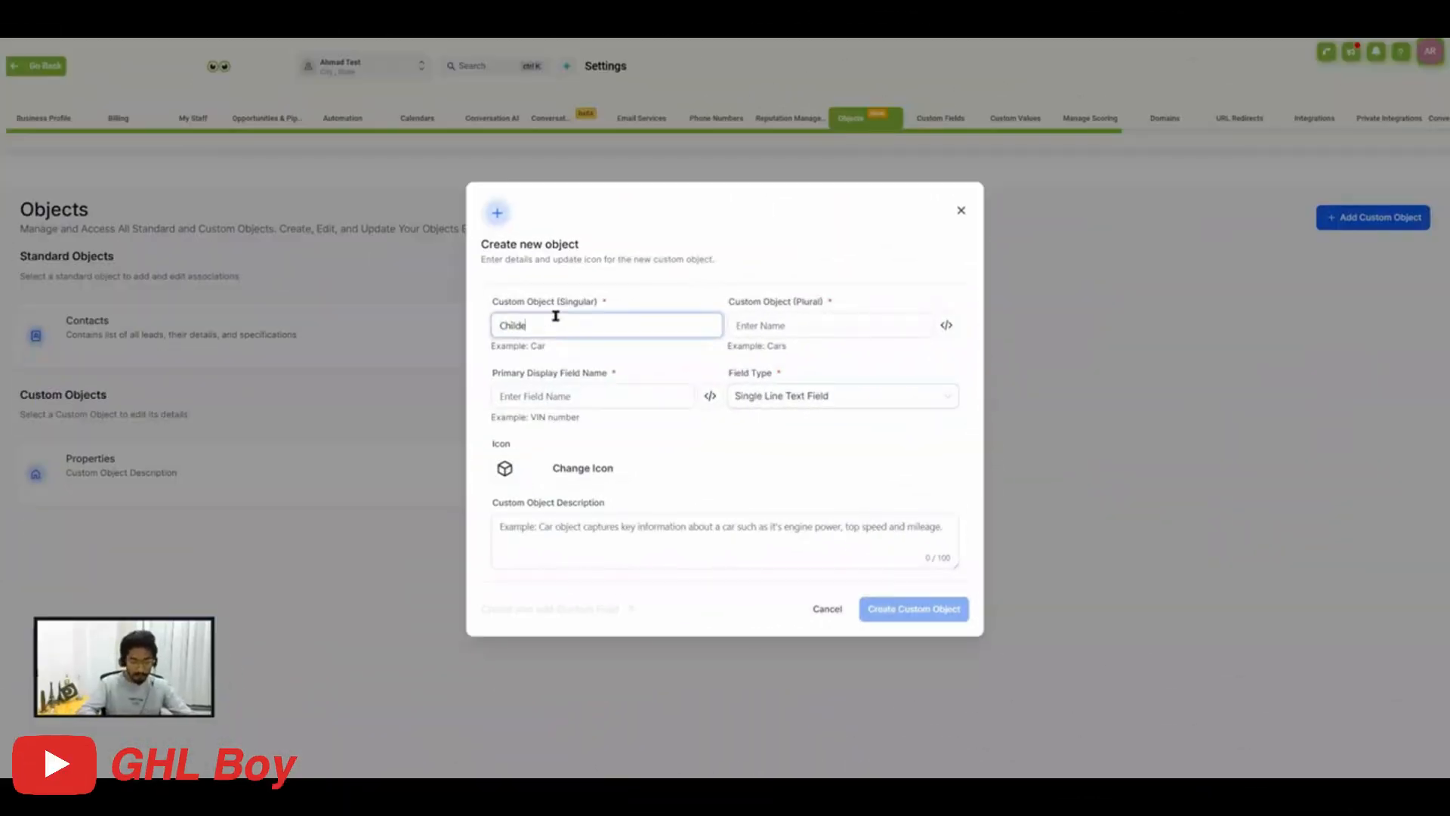
{"action": "type", "text": "en"}
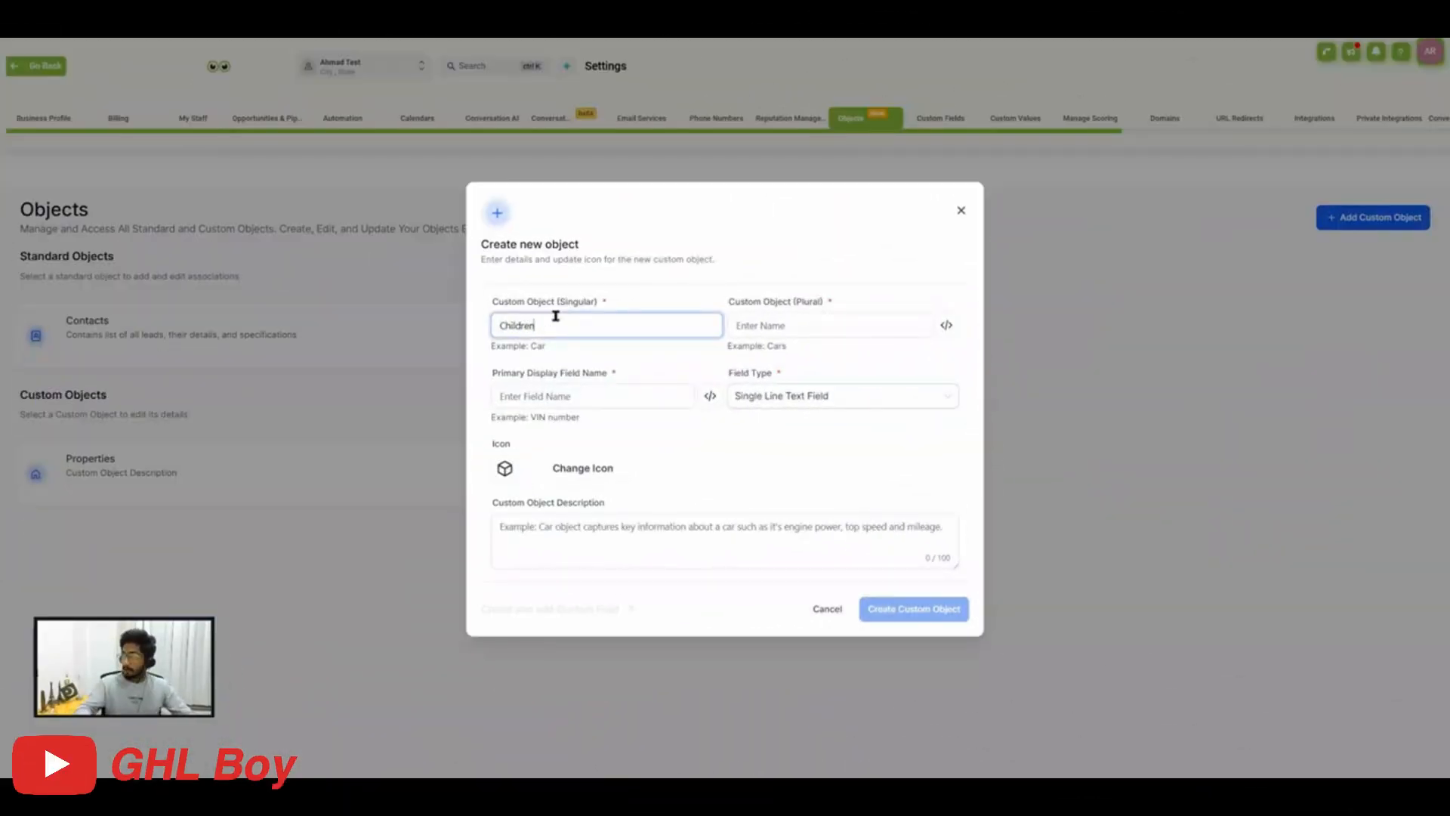
{"action": "left_click", "coordinate": [563, 390]}
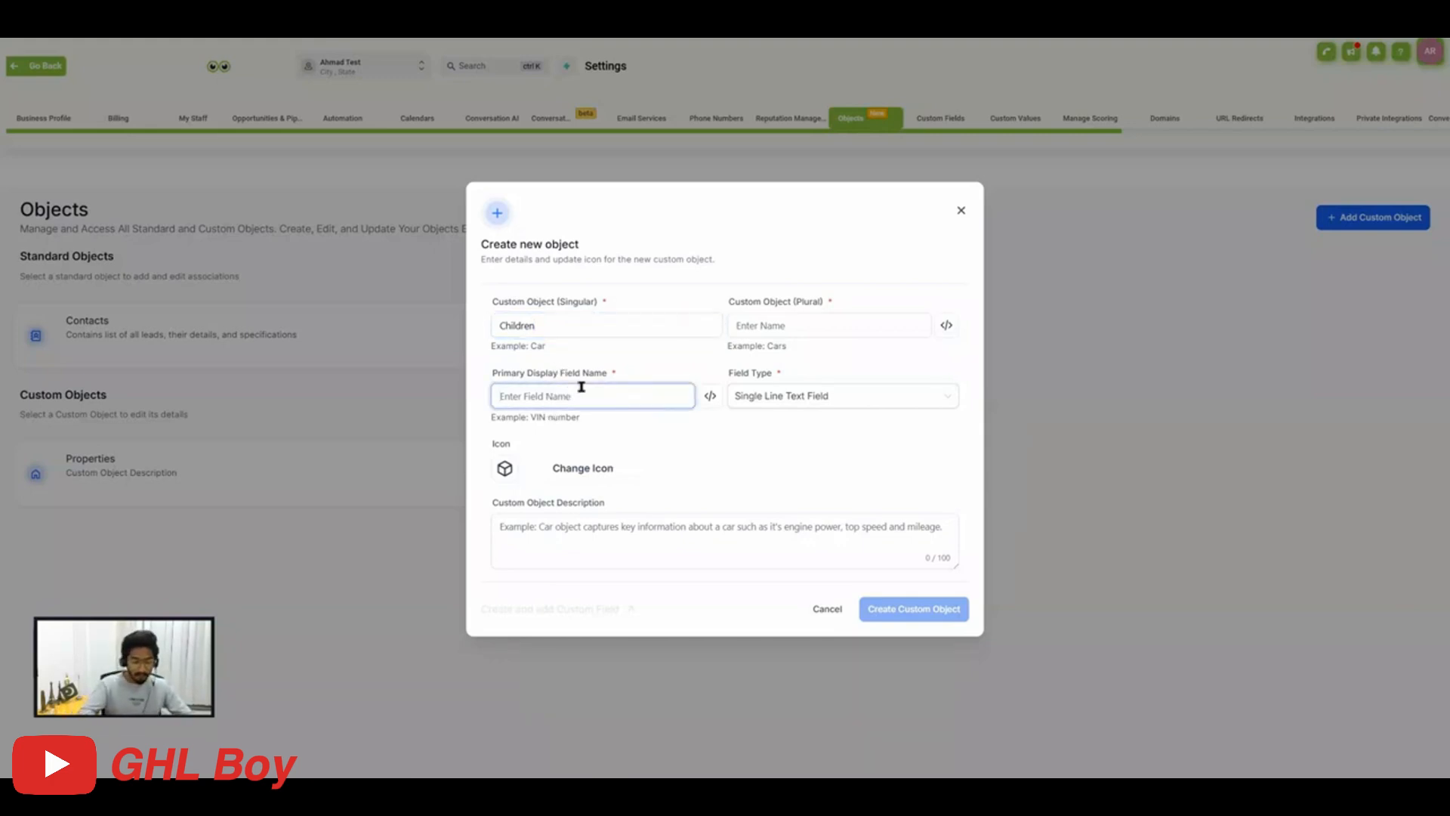
{"action": "type", "text": "Name"}
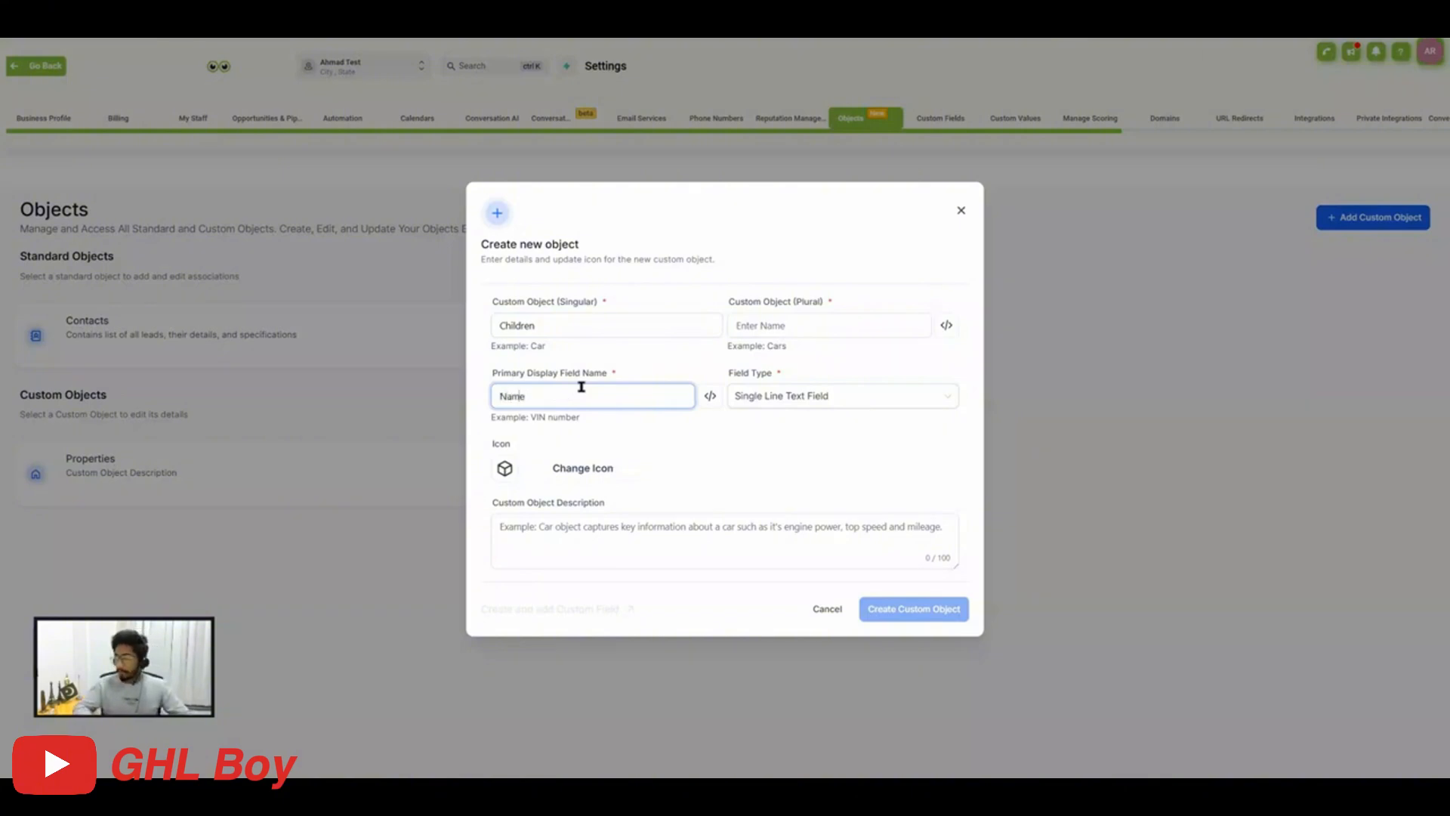
{"action": "type", "text": "Child"}
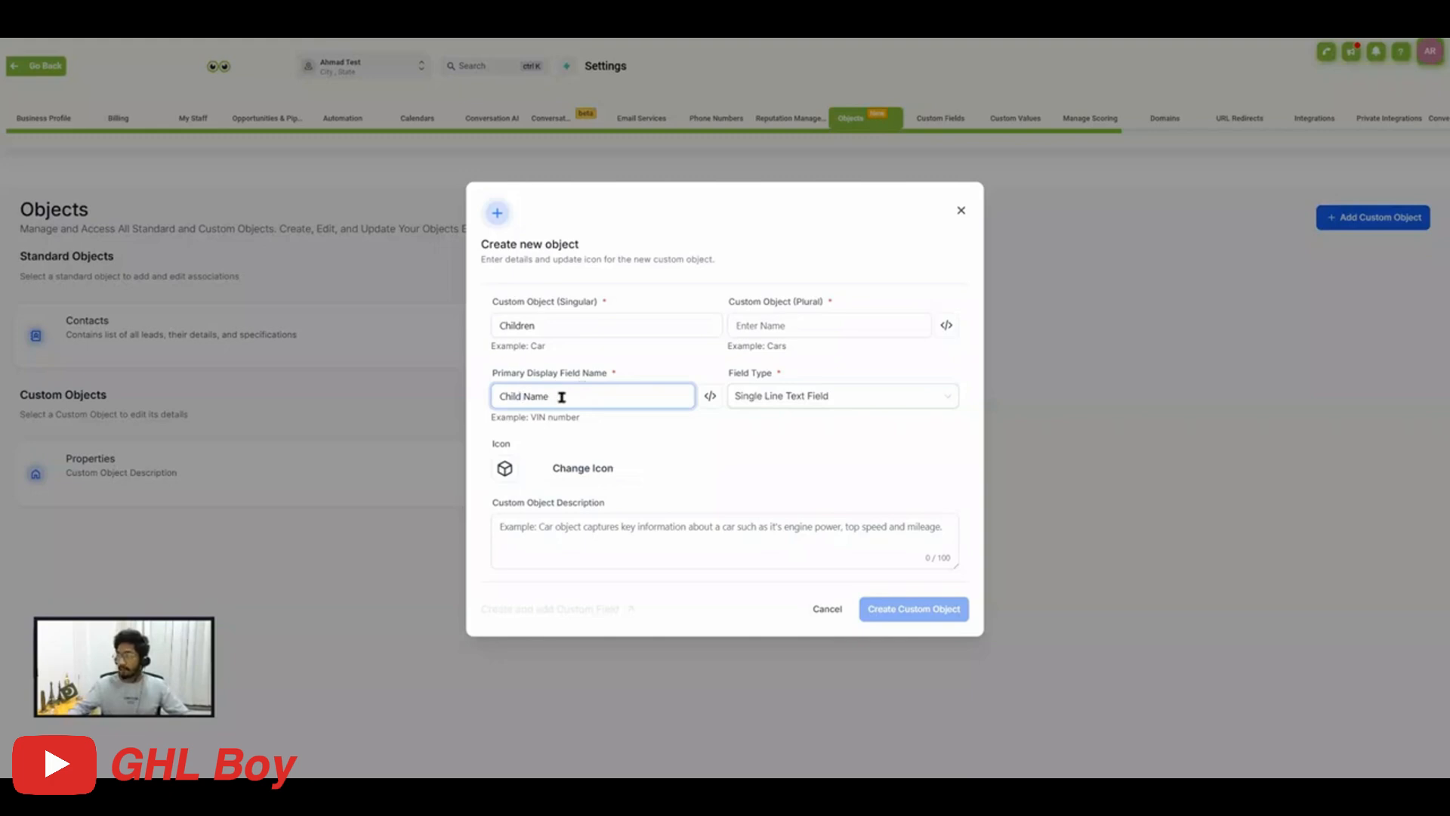
{"action": "left_click_drag", "start_coordinate": [561, 396], "coordinate": [496, 397]}
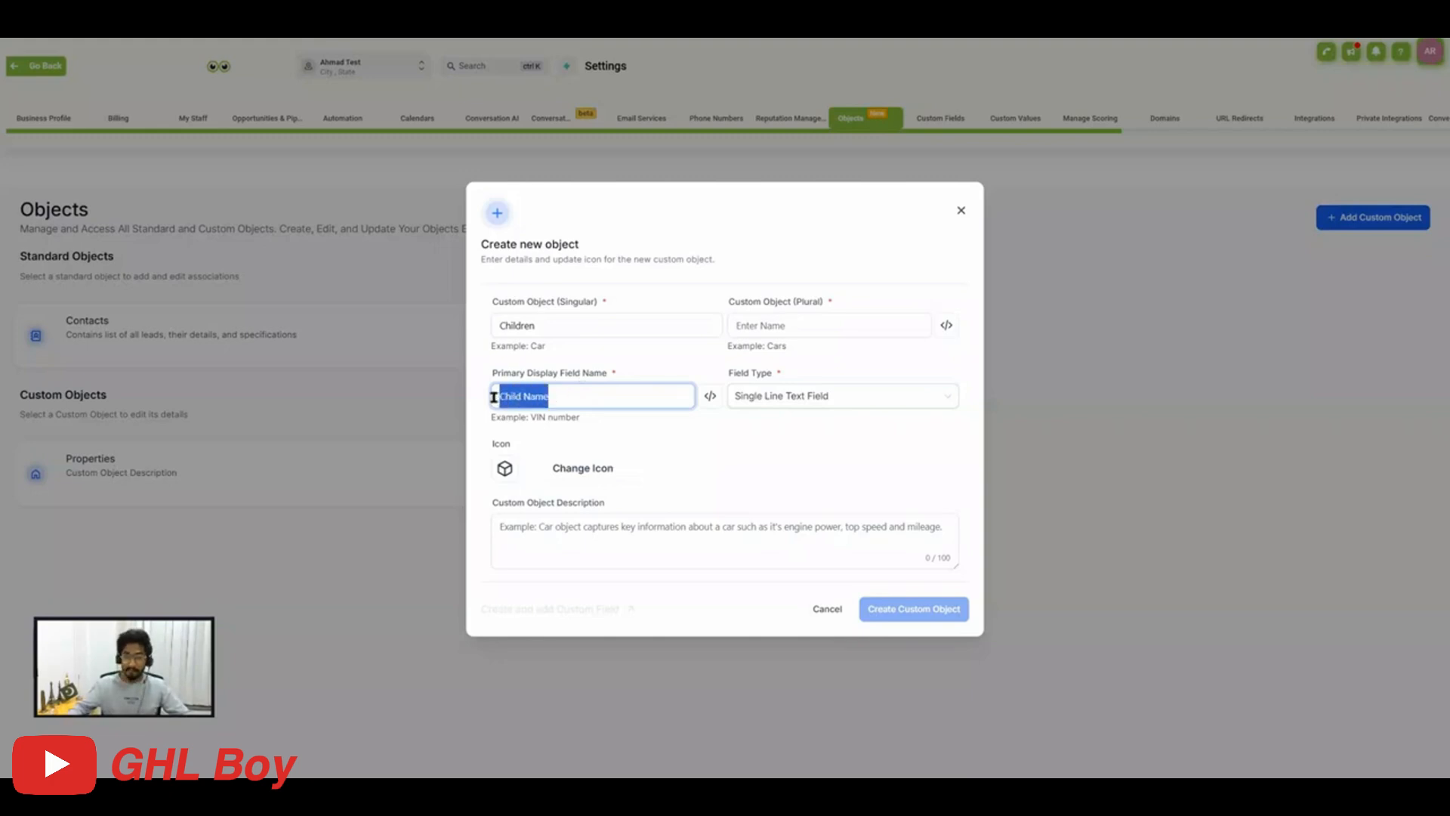
Search the icon library for child and choose the child face icon for the custom object.
{"action": "left_click", "coordinate": [574, 470]}
{"action": "left_click", "coordinate": [561, 271]}
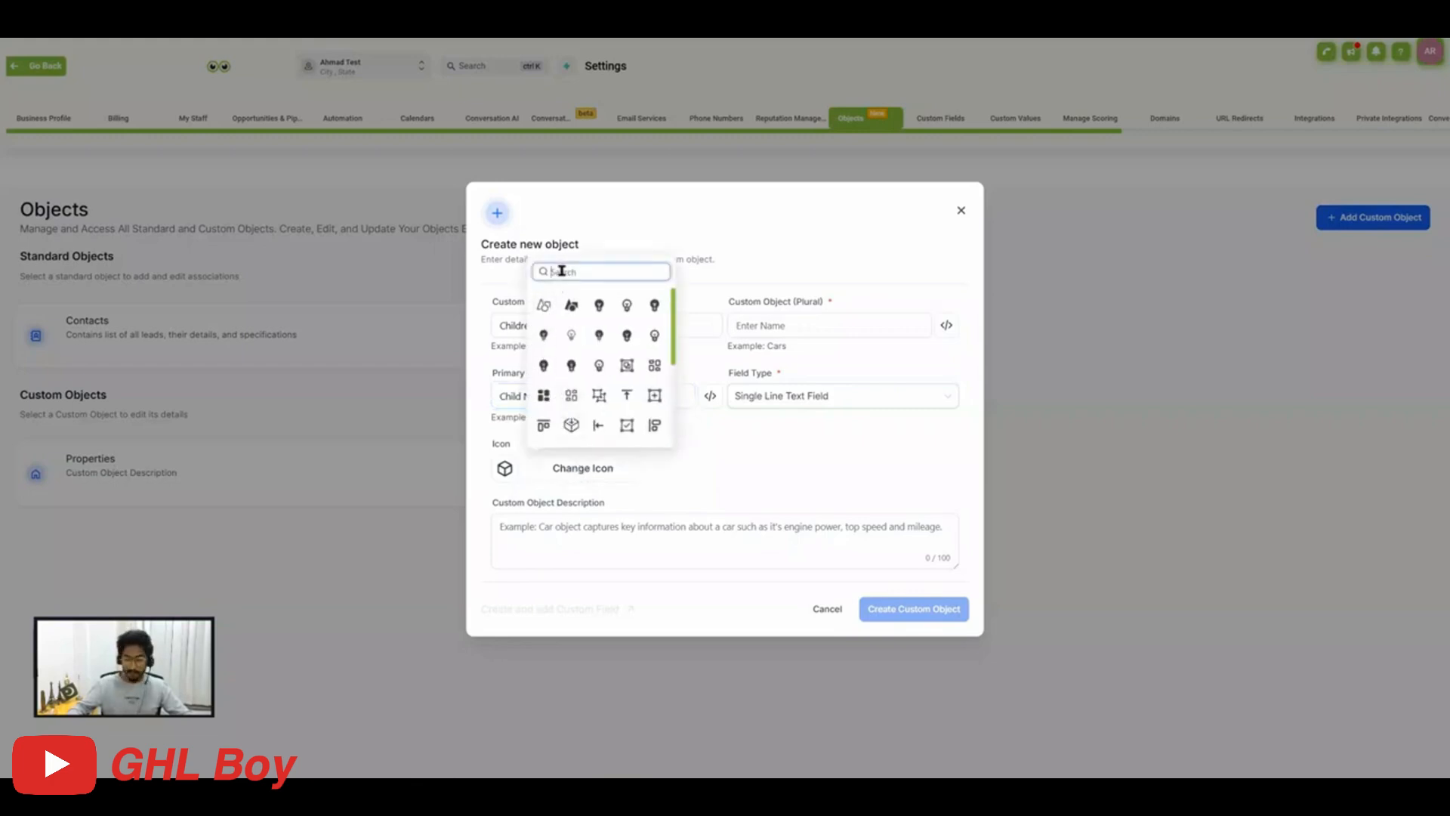
{"action": "type", "text": "c"}
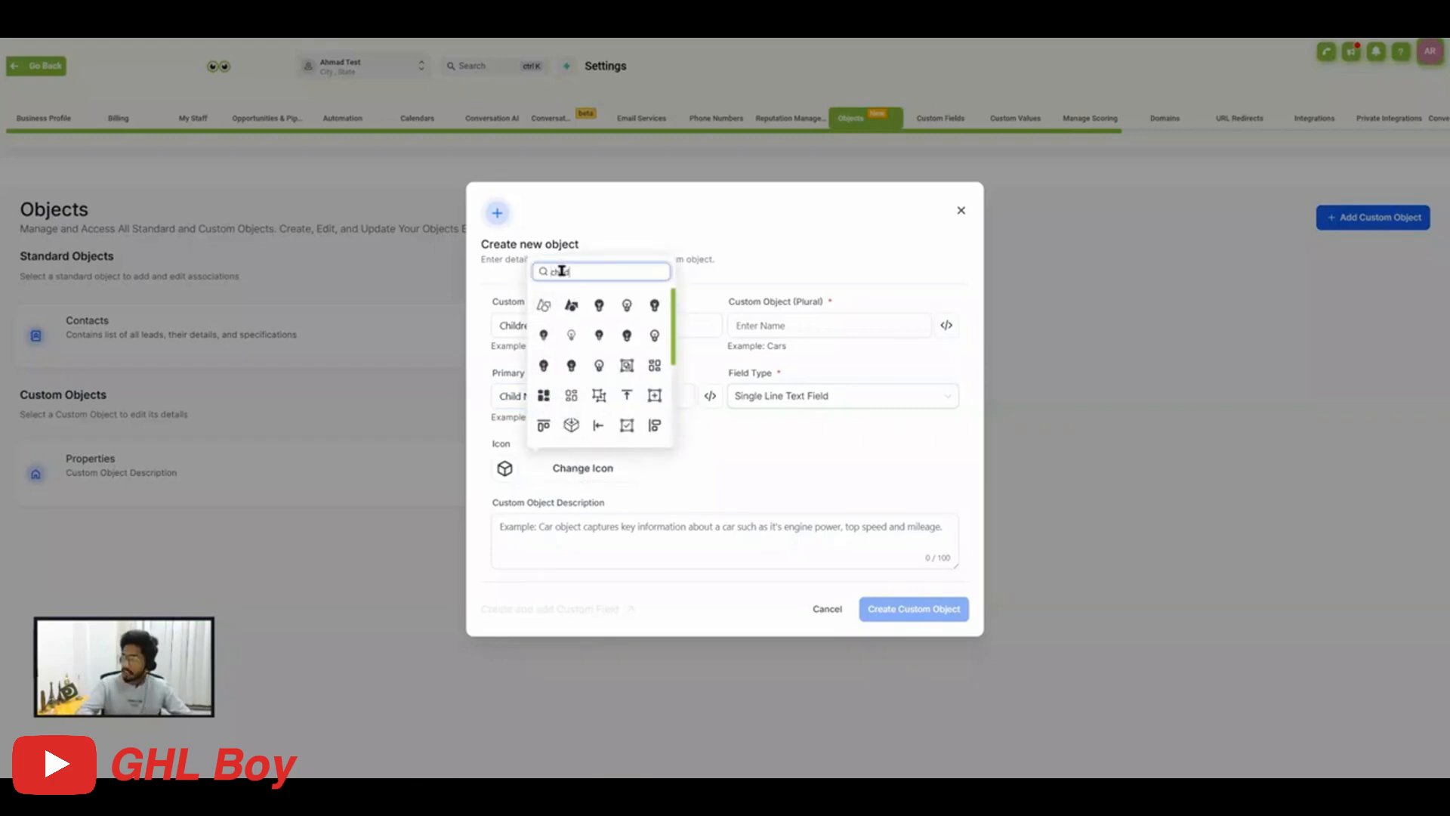
{"action": "type", "text": "hild"}
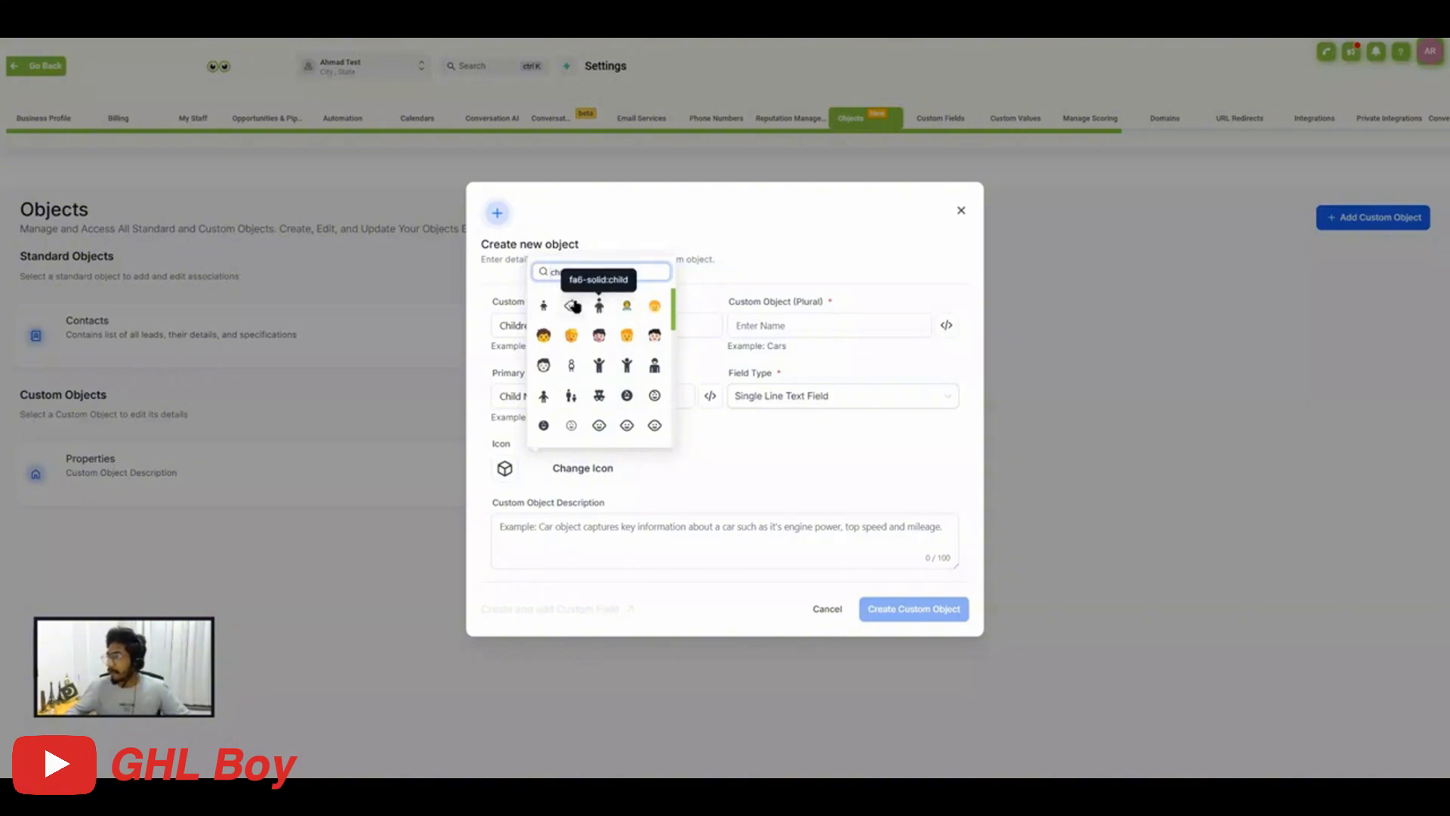
{"action": "left_click", "coordinate": [572, 308]}
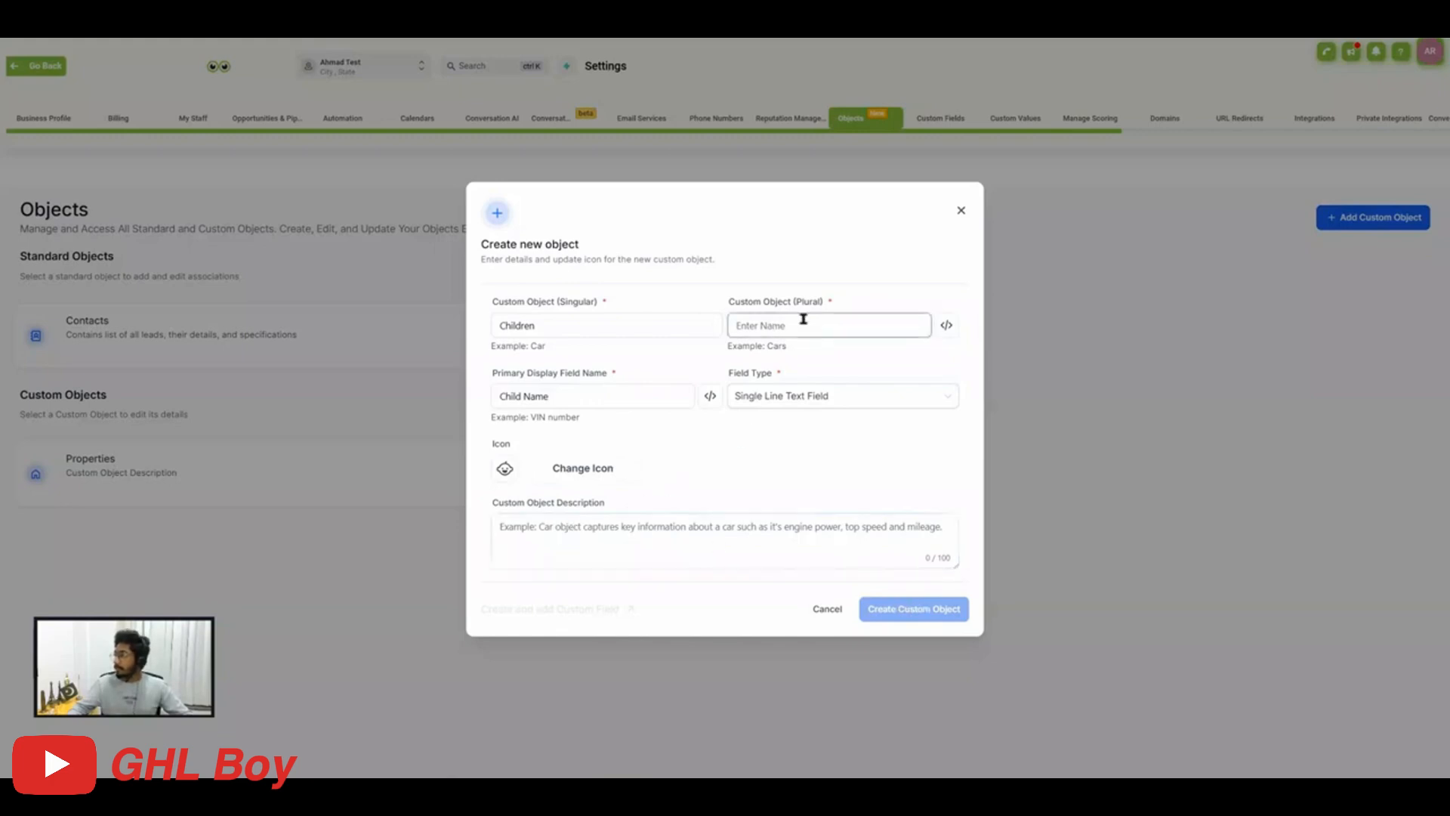
Move the name Children to the custom object's plural name and set its singular name to Child.
{"action": "left_click", "coordinate": [553, 325]}
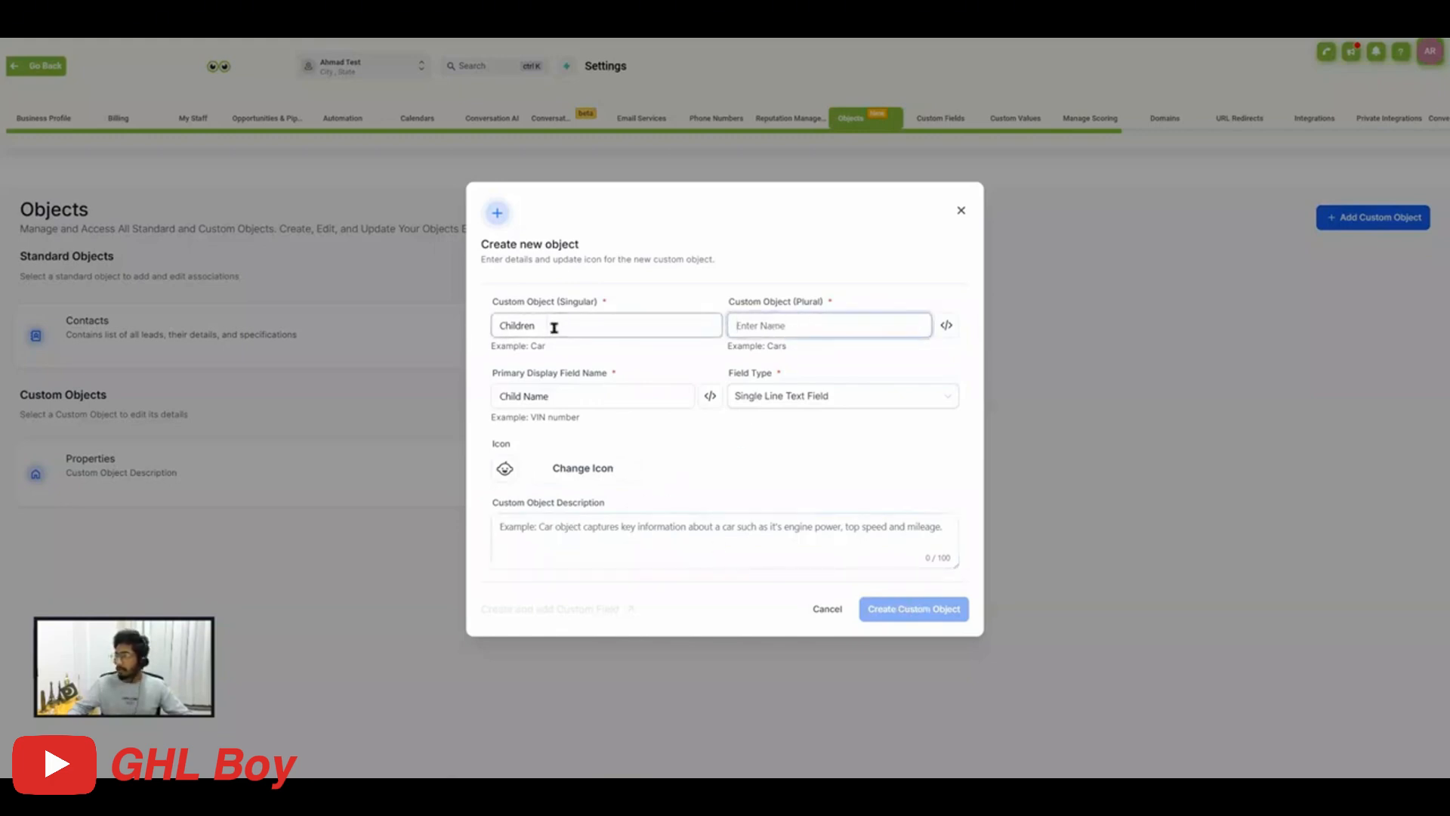
{"action": "double_click", "coordinate": [553, 327]}
{"action": "key", "text": "ctrl+x"}
{"action": "left_click", "coordinate": [789, 324]}
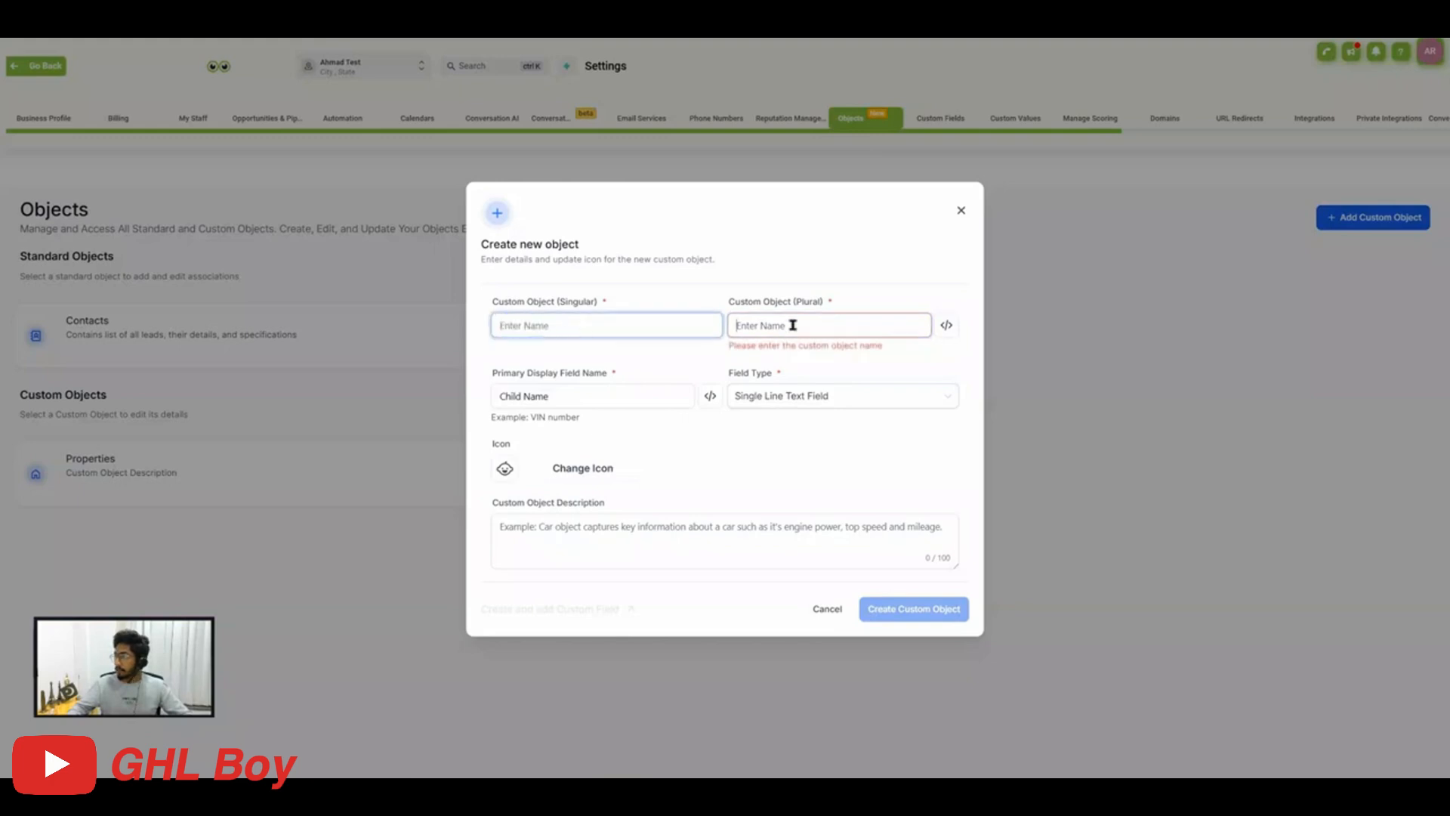
{"action": "key", "text": "ctrl+v"}
{"action": "left_click", "coordinate": [566, 324]}
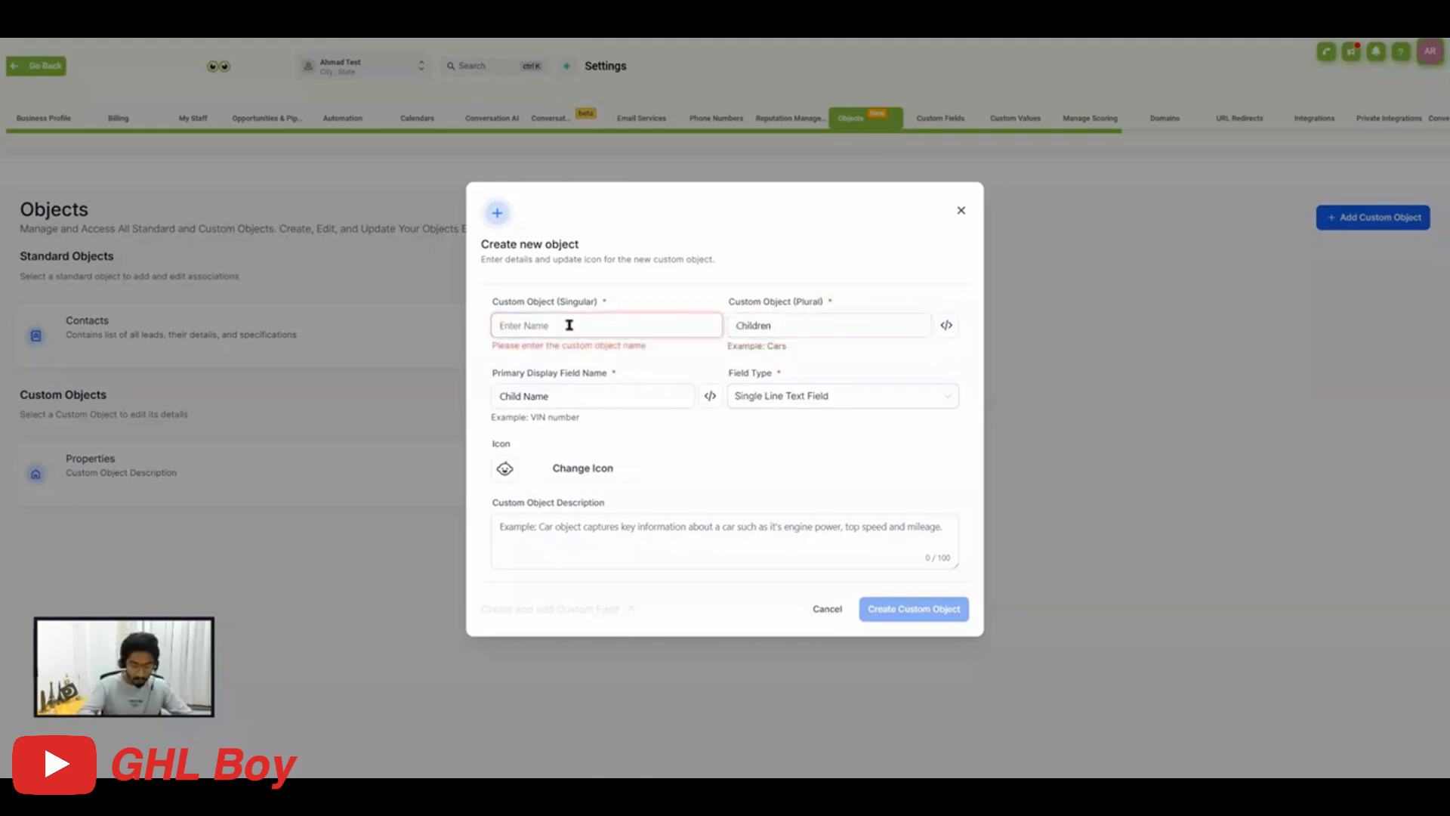
{"action": "type", "text": "Child"}
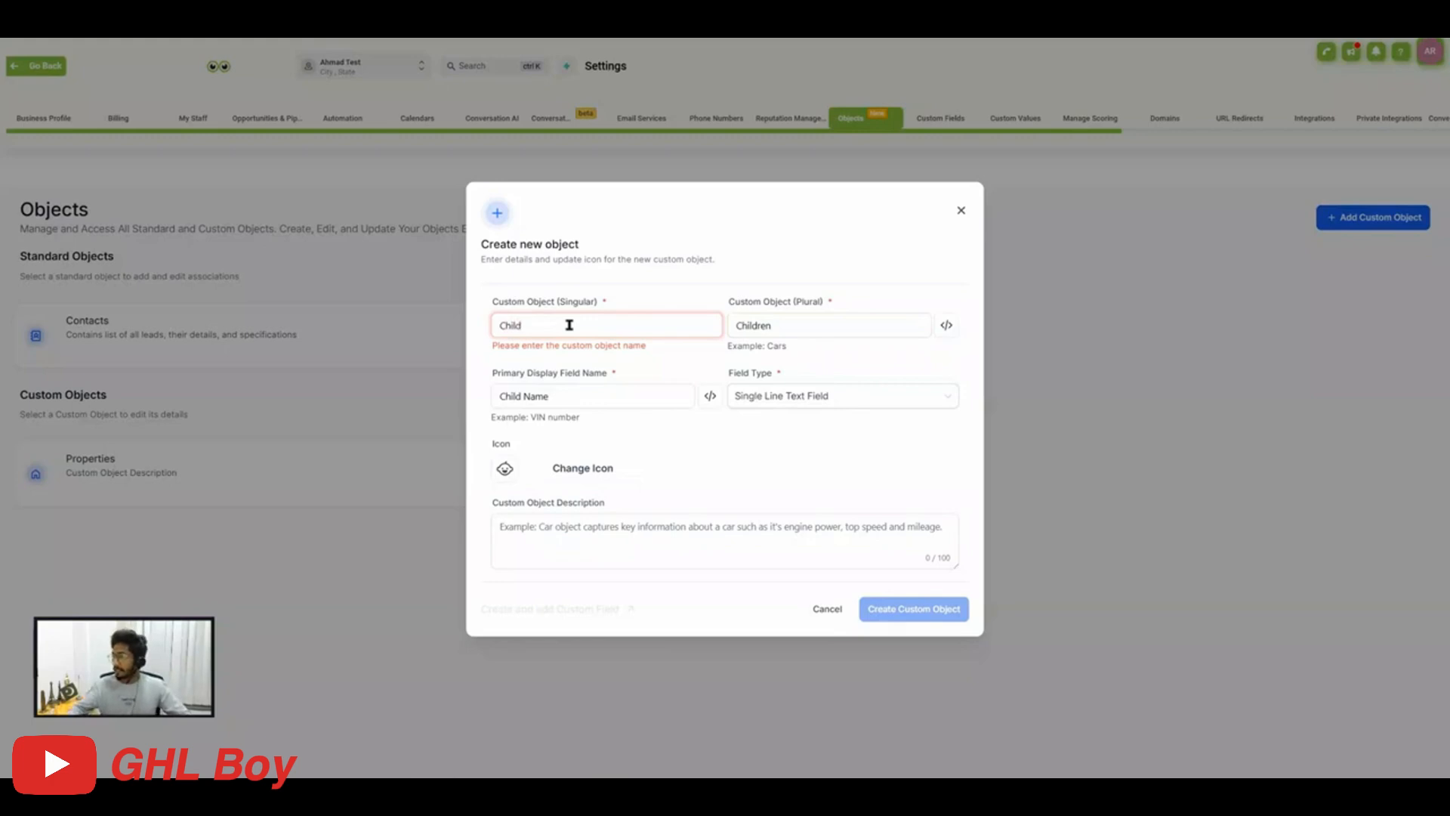
Create the Child custom object with the Single Line Text Field type and open its Children records page.
{"action": "left_click", "coordinate": [780, 406]}
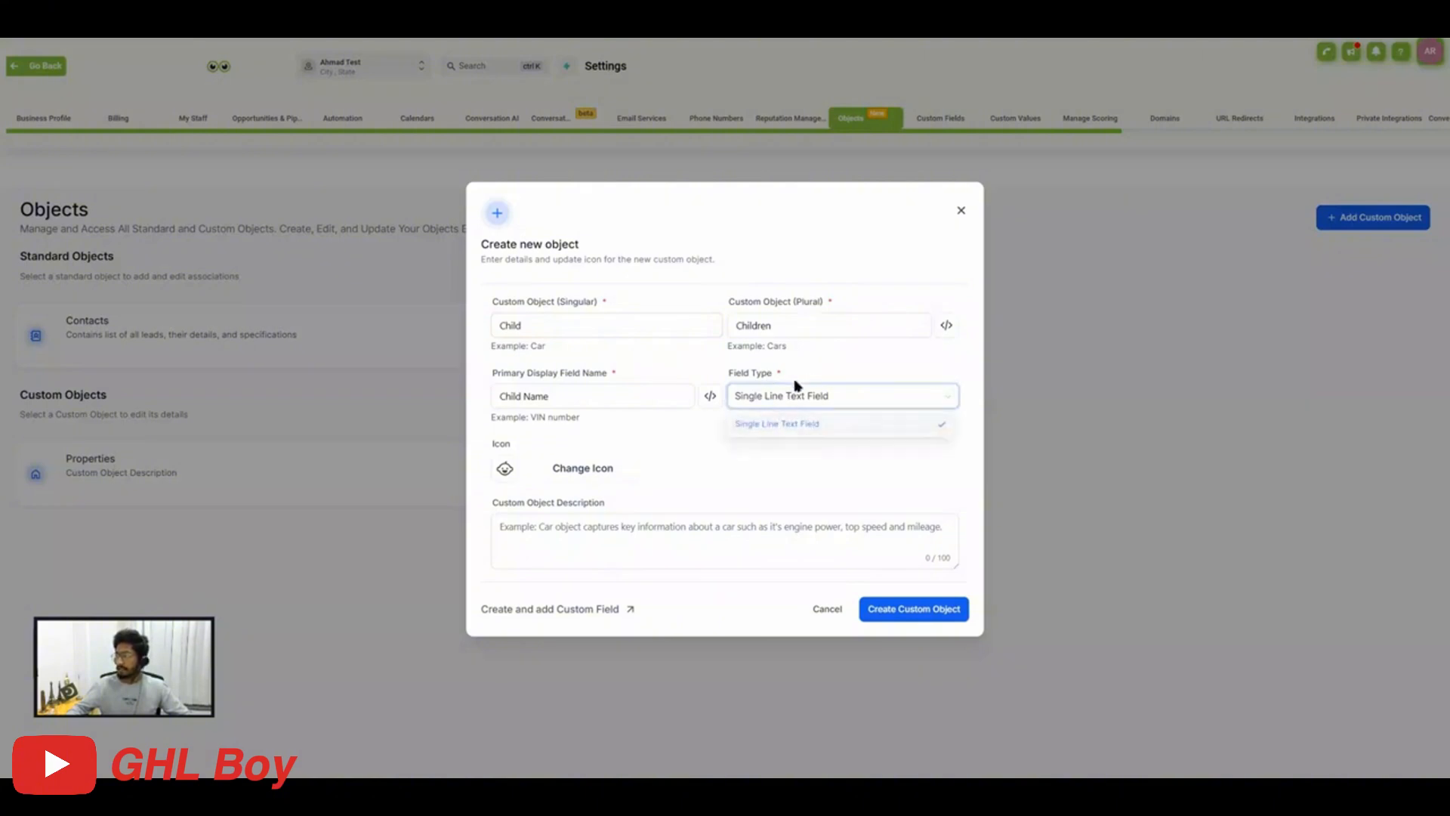
{"action": "left_click", "coordinate": [501, 393]}
{"action": "left_click_drag", "start_coordinate": [535, 372], "coordinate": [597, 376]}
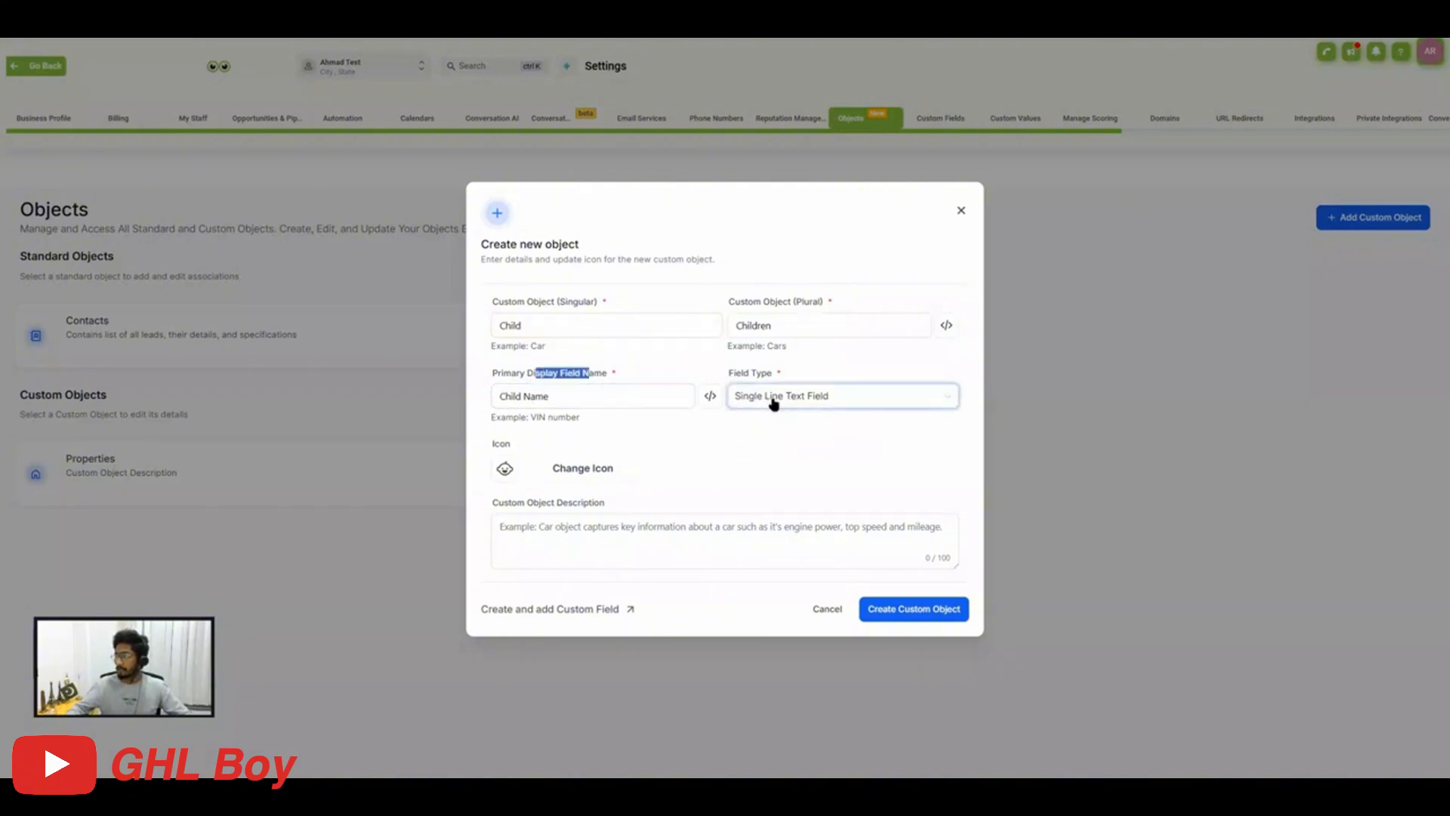
{"action": "left_click", "coordinate": [928, 601]}
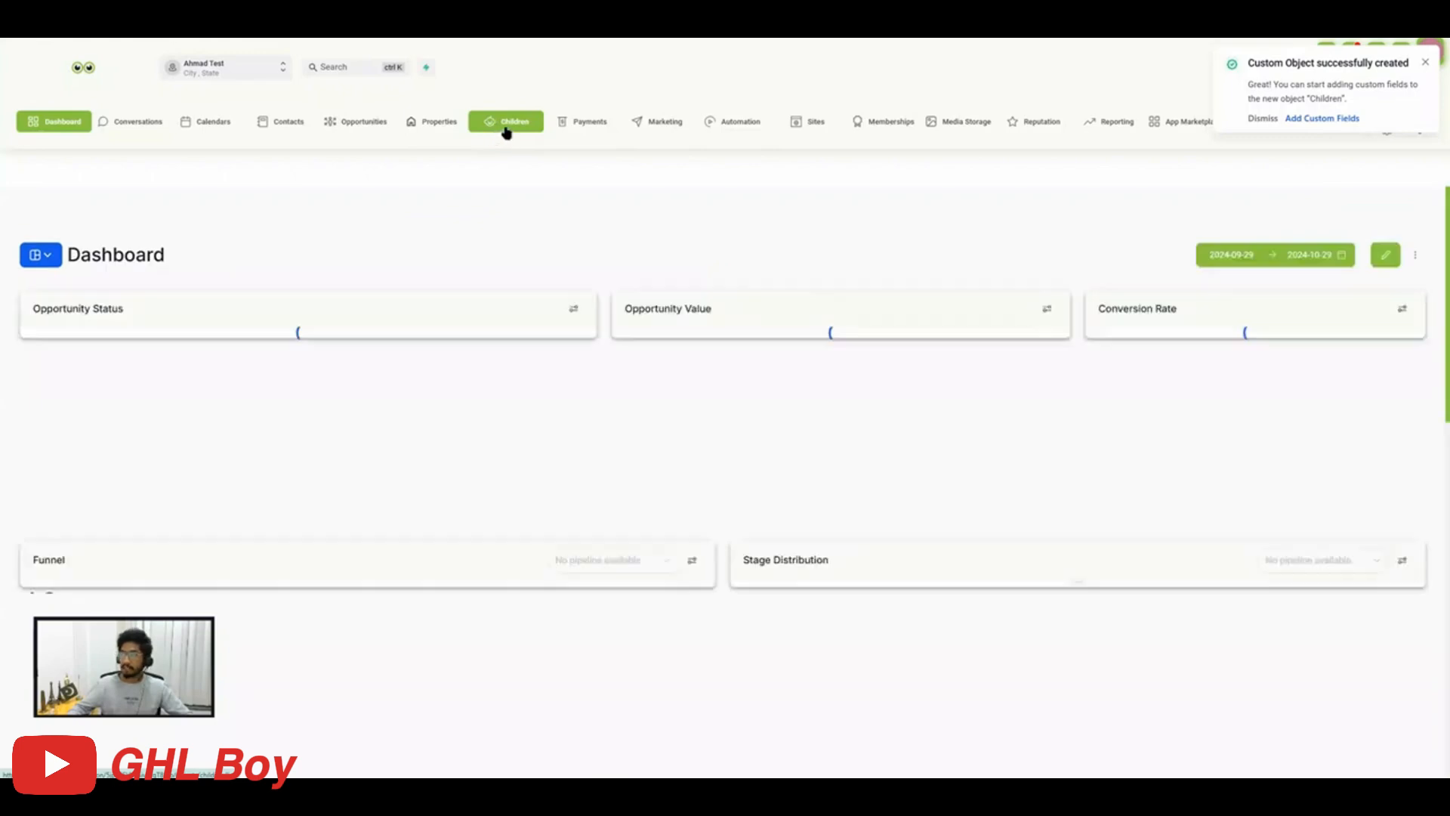
{"action": "left_click", "coordinate": [506, 130]}
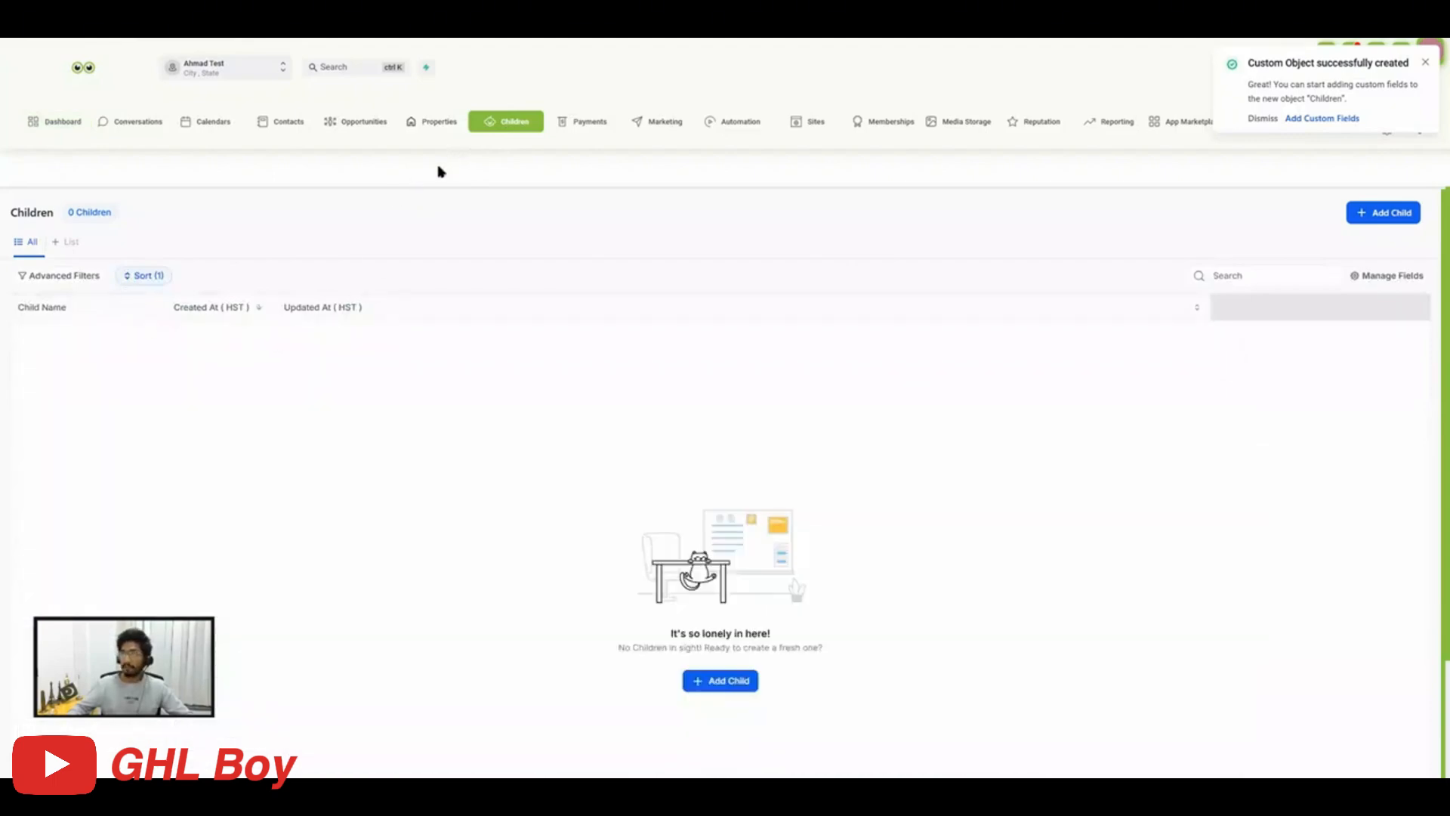
Return to the Objects settings and open the associations of the Children custom object.
{"action": "left_click", "coordinate": [1396, 130]}
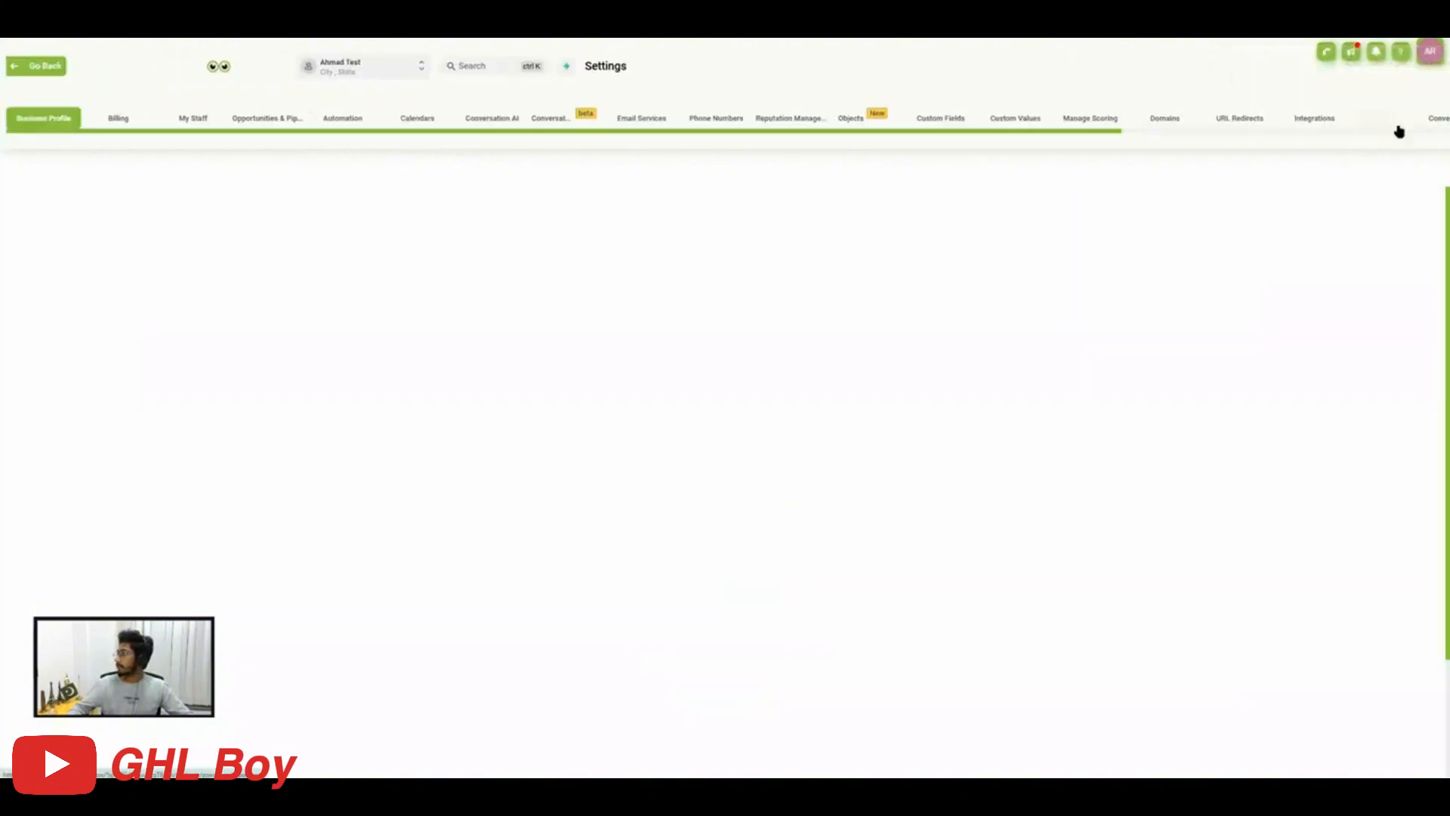
{"action": "left_click", "coordinate": [846, 120]}
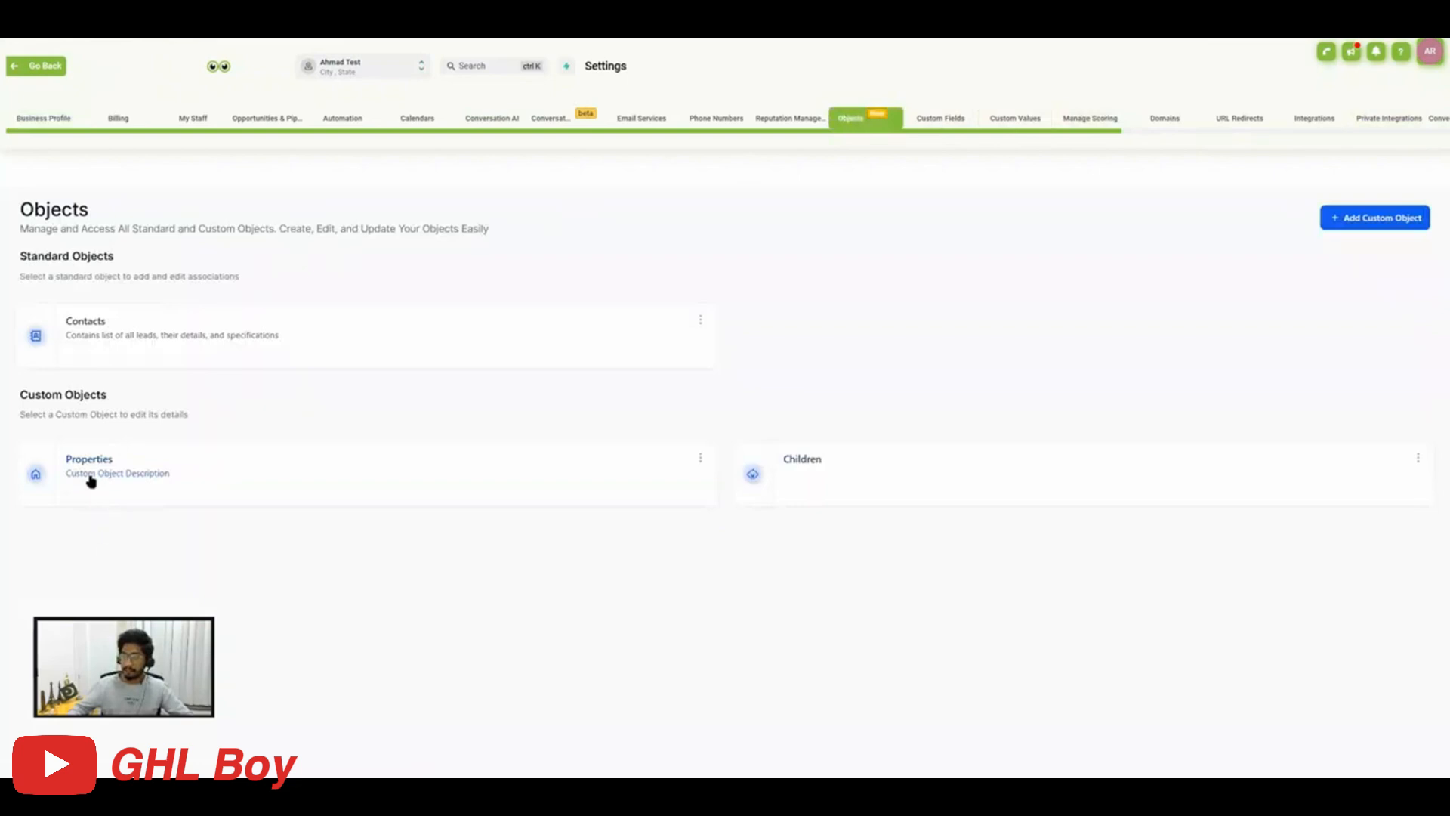
{"action": "left_click", "coordinate": [799, 470]}
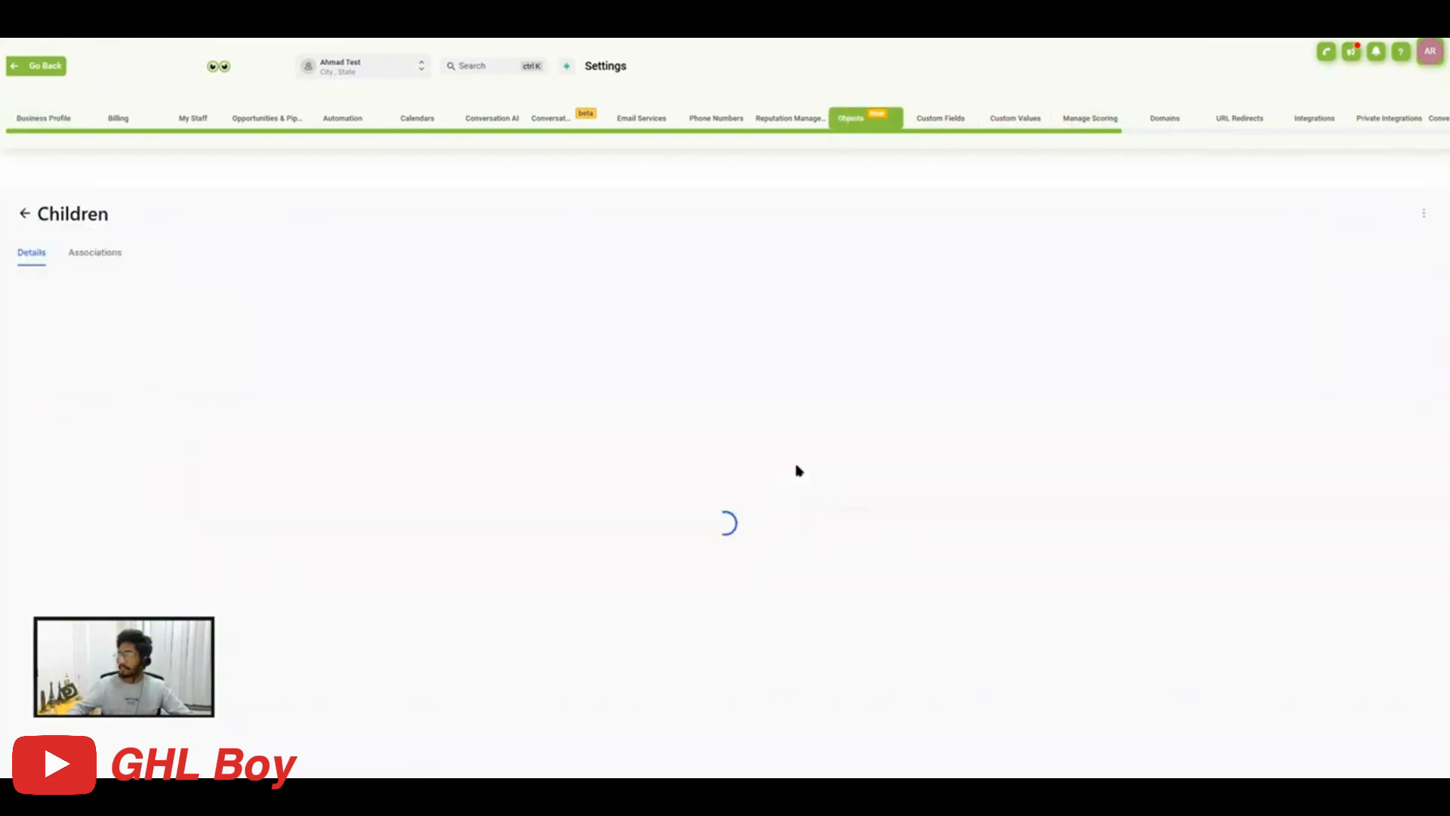
{"action": "left_click", "coordinate": [92, 253]}
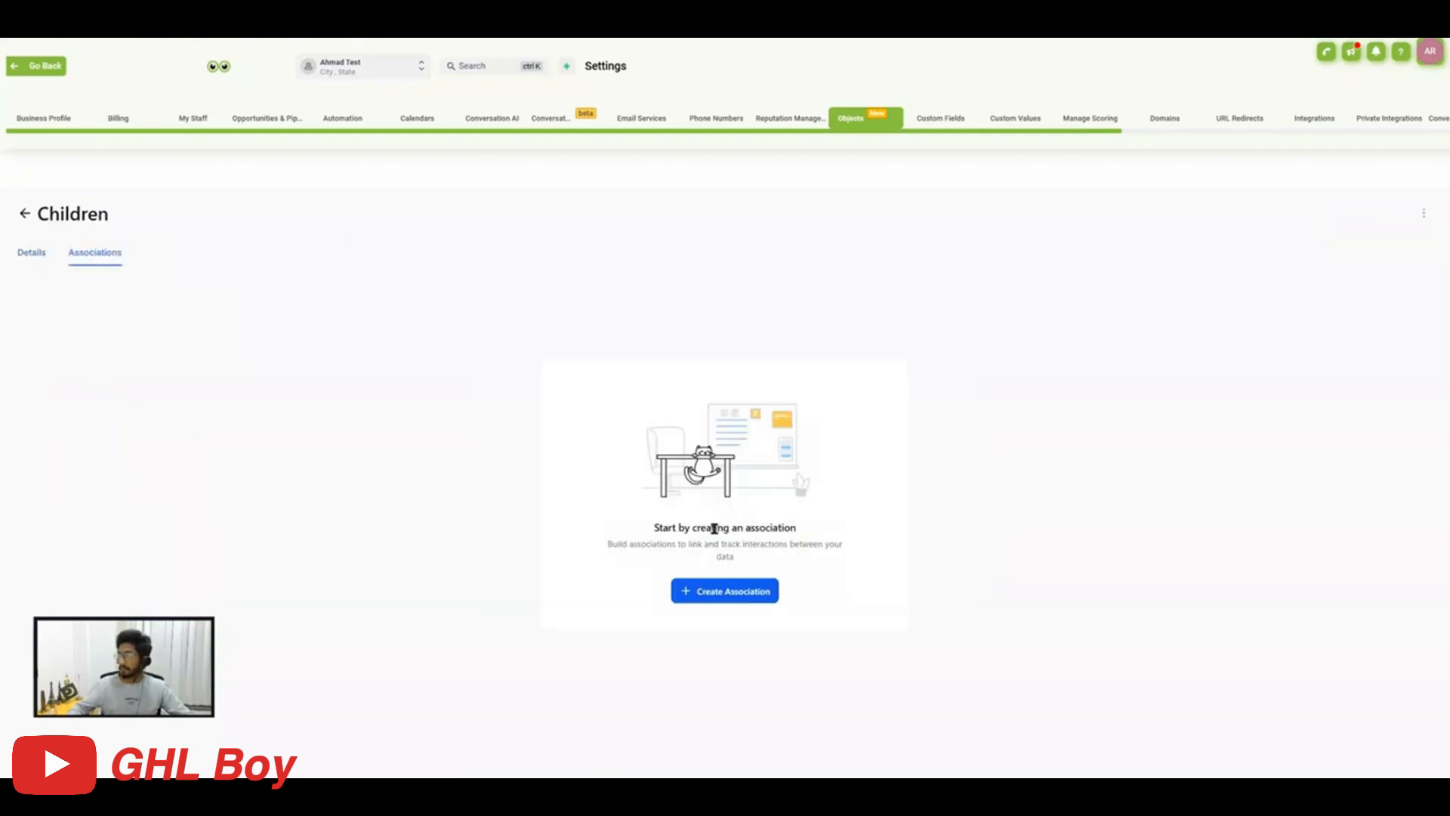
Create an association between Children and Contacts with the single label Father.
{"action": "left_click", "coordinate": [726, 596]}
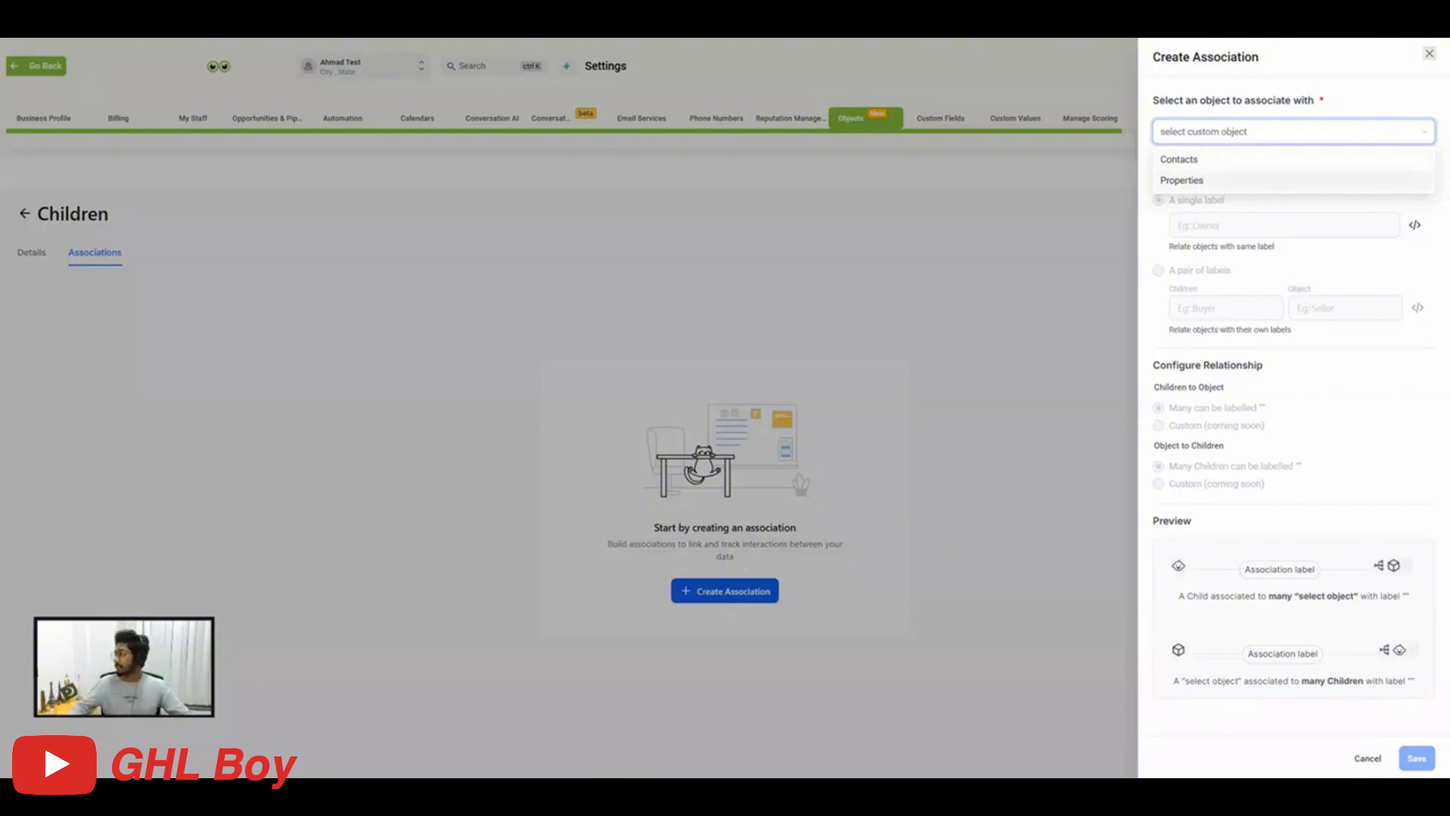
{"action": "left_click", "coordinate": [1186, 160]}
{"action": "left_click", "coordinate": [1202, 132]}
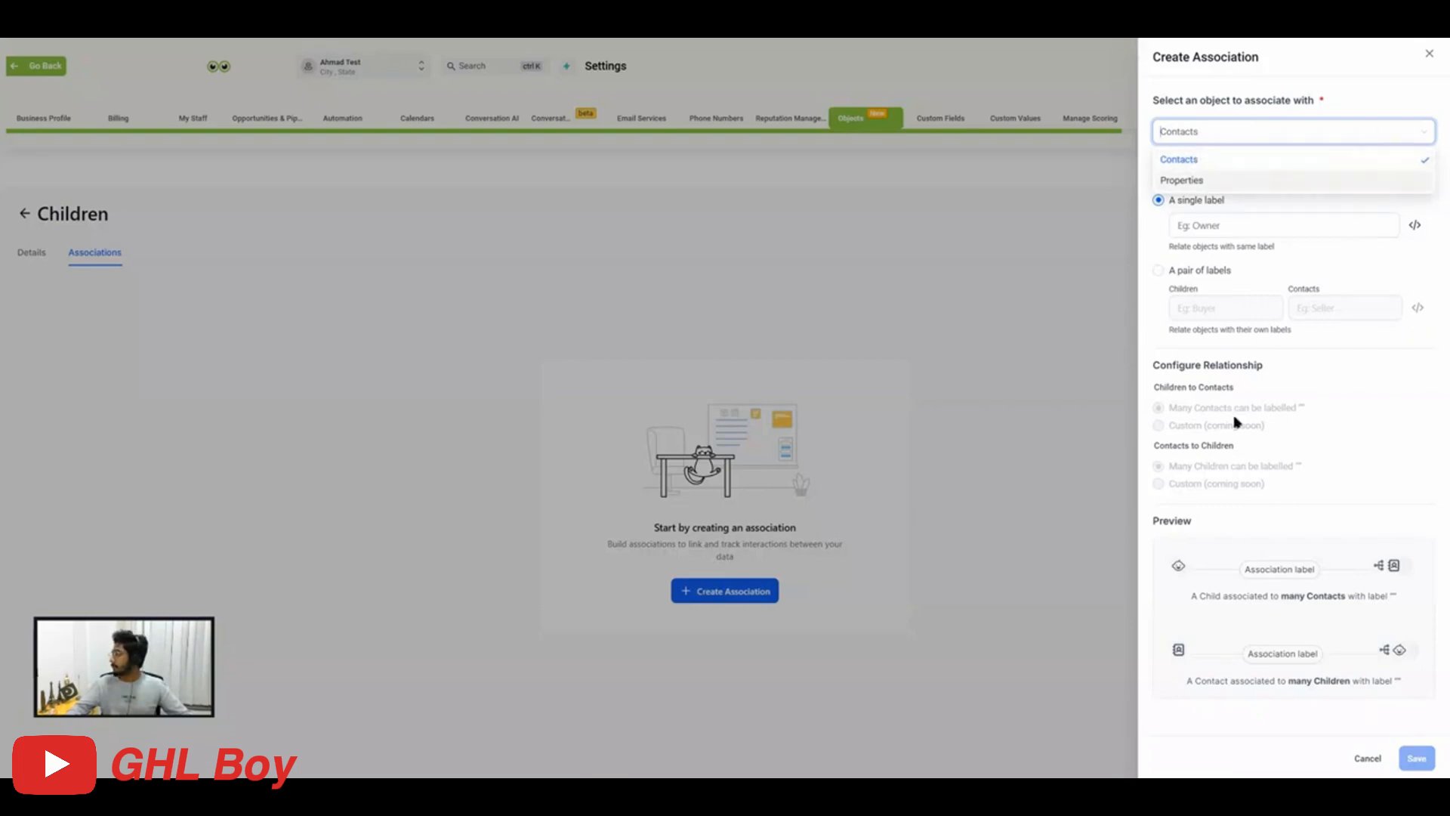
{"action": "left_click", "coordinate": [1182, 160]}
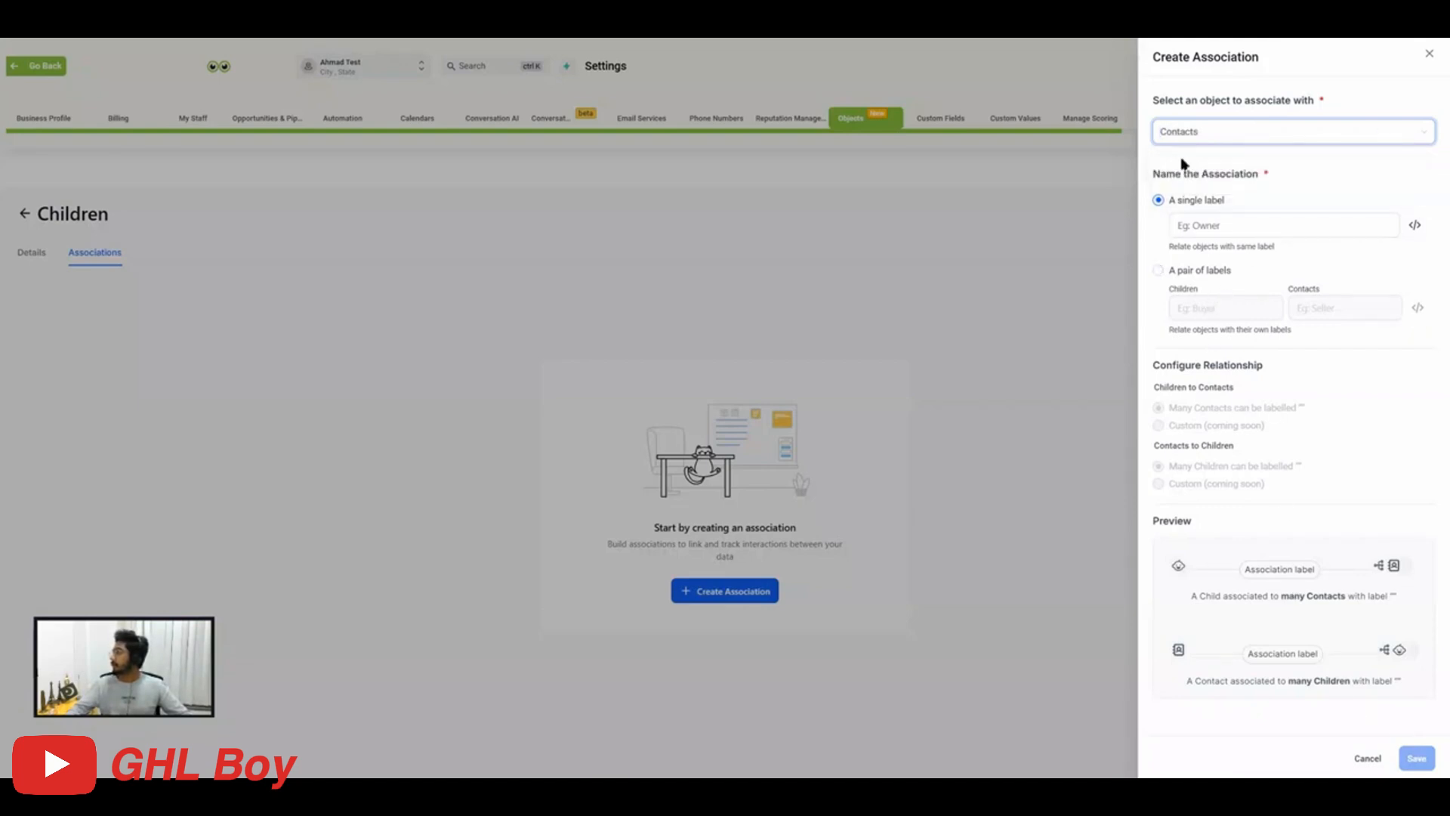
{"action": "left_click", "coordinate": [1210, 221]}
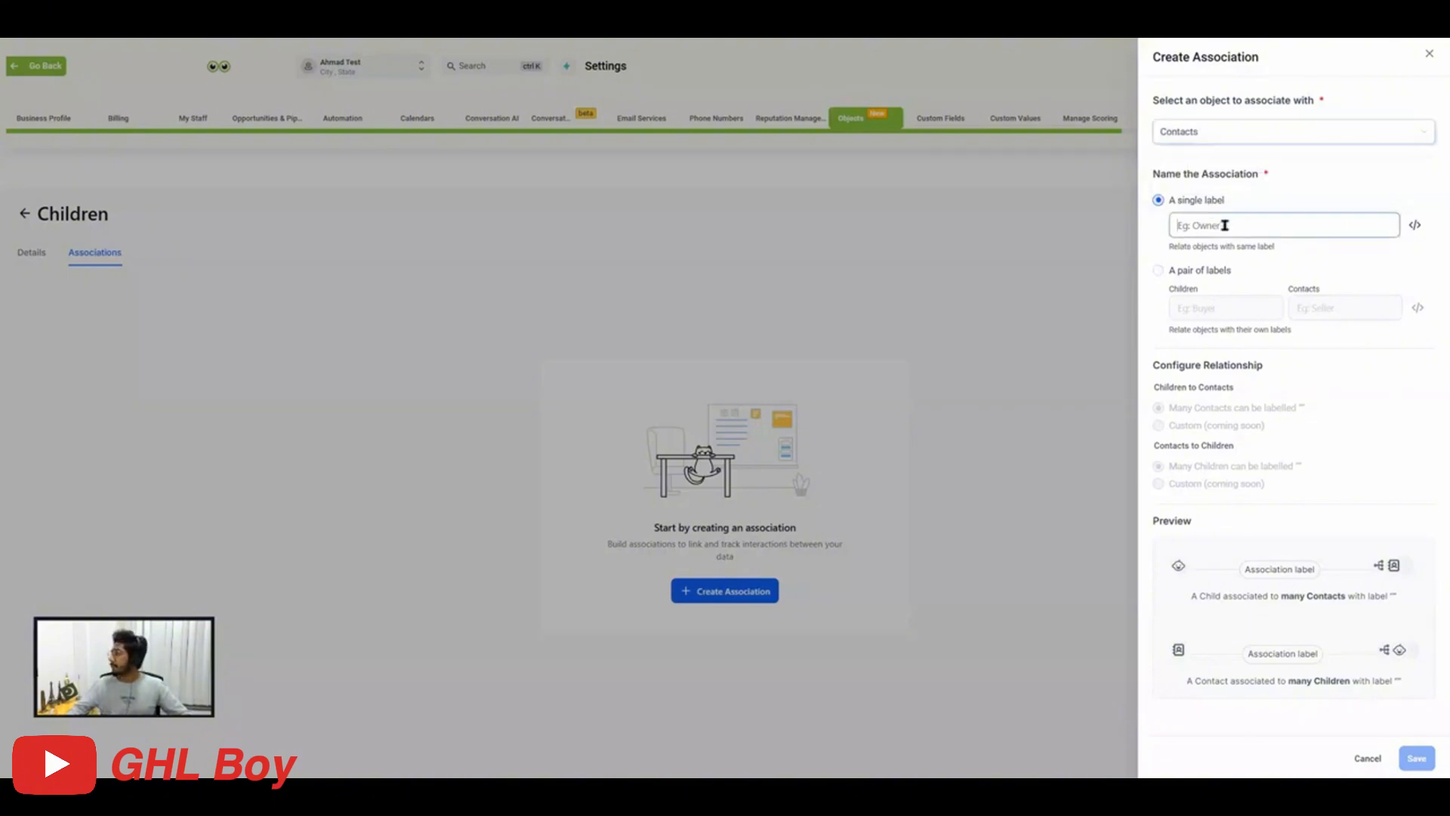
{"action": "type", "text": "Father"}
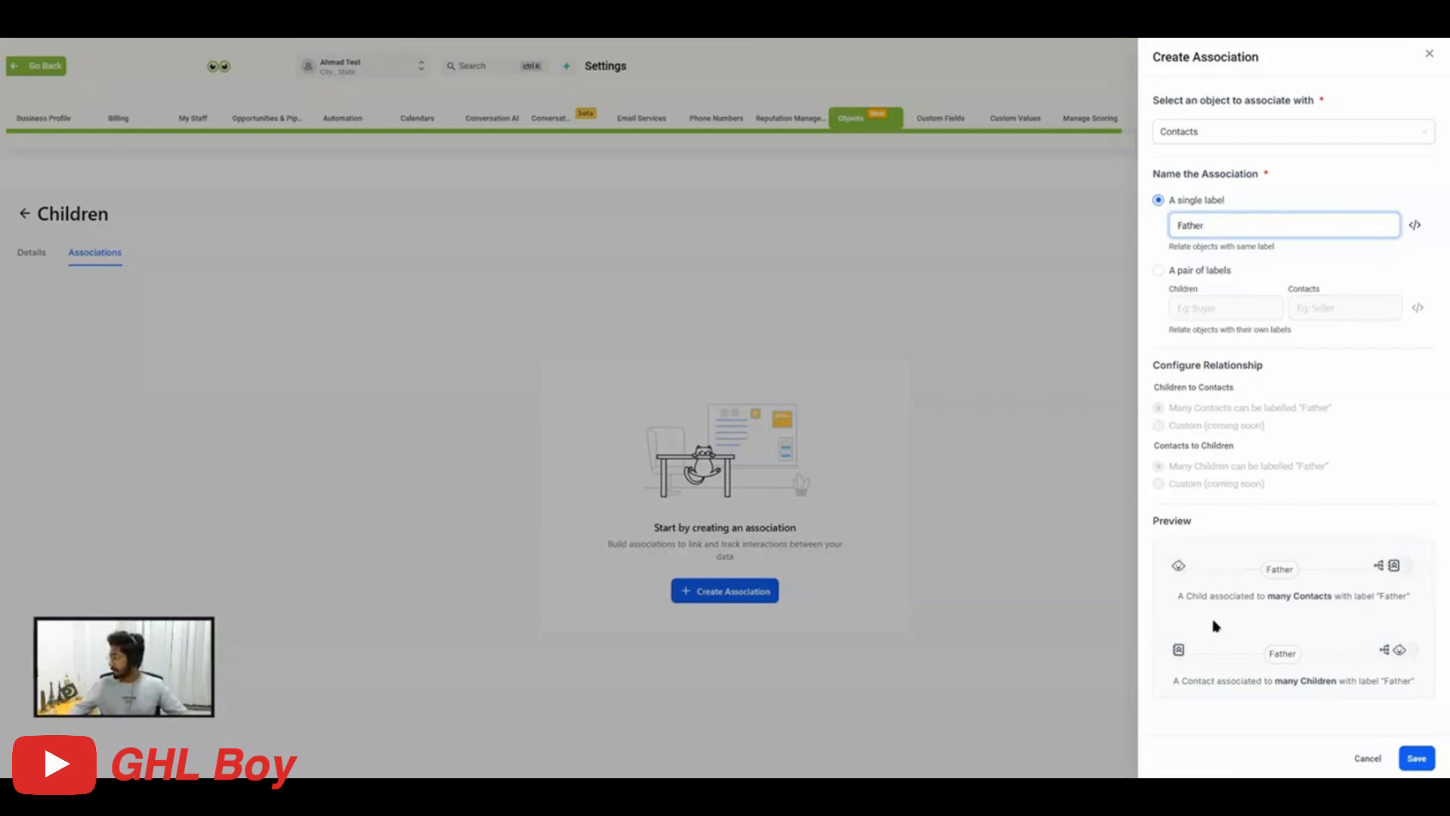
{"action": "left_click", "coordinate": [1412, 759]}
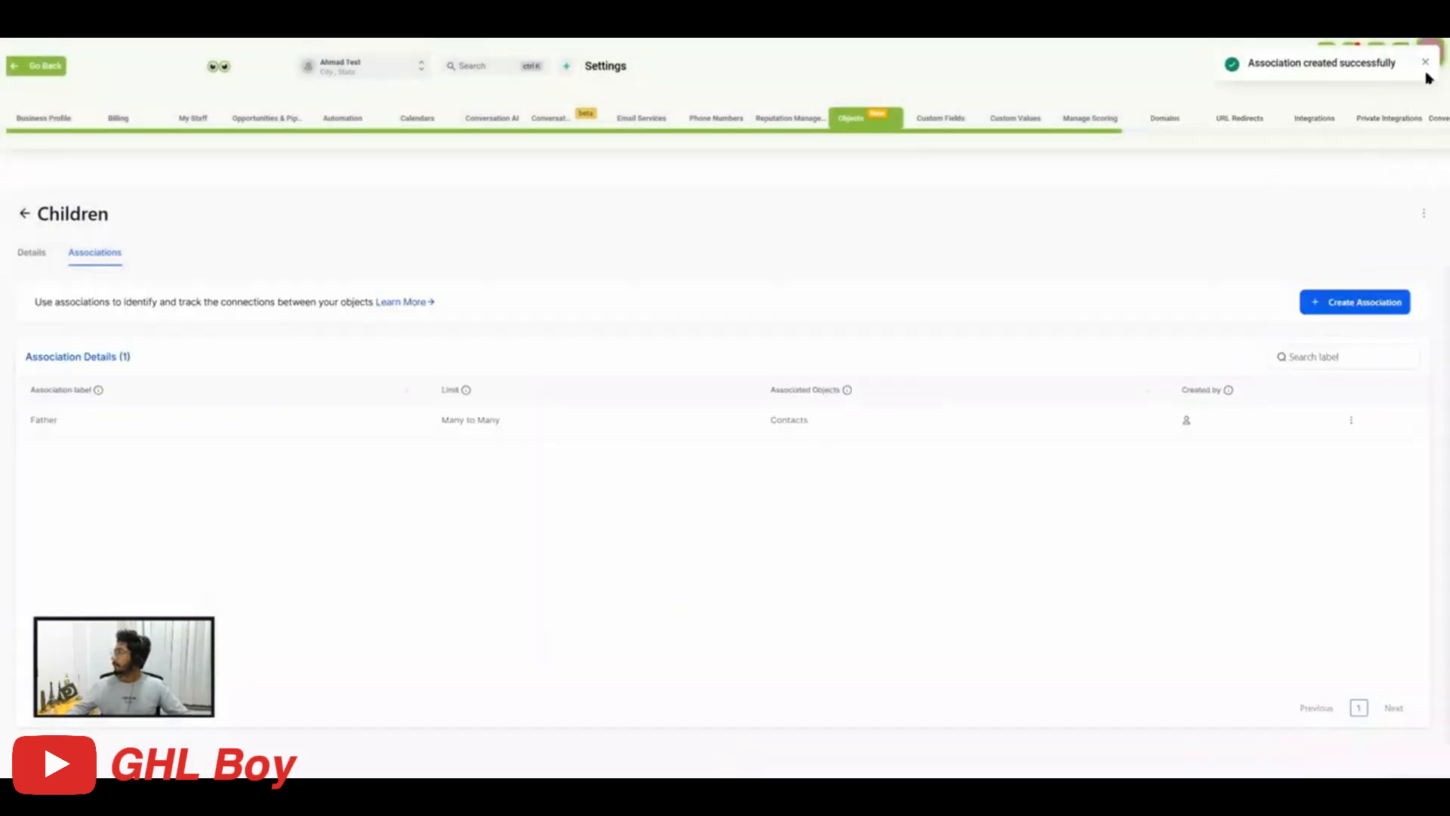
{"action": "left_click", "coordinate": [1424, 64]}
Create an association between Children and Contacts with the single label Mother.
{"action": "left_click", "coordinate": [1378, 301]}
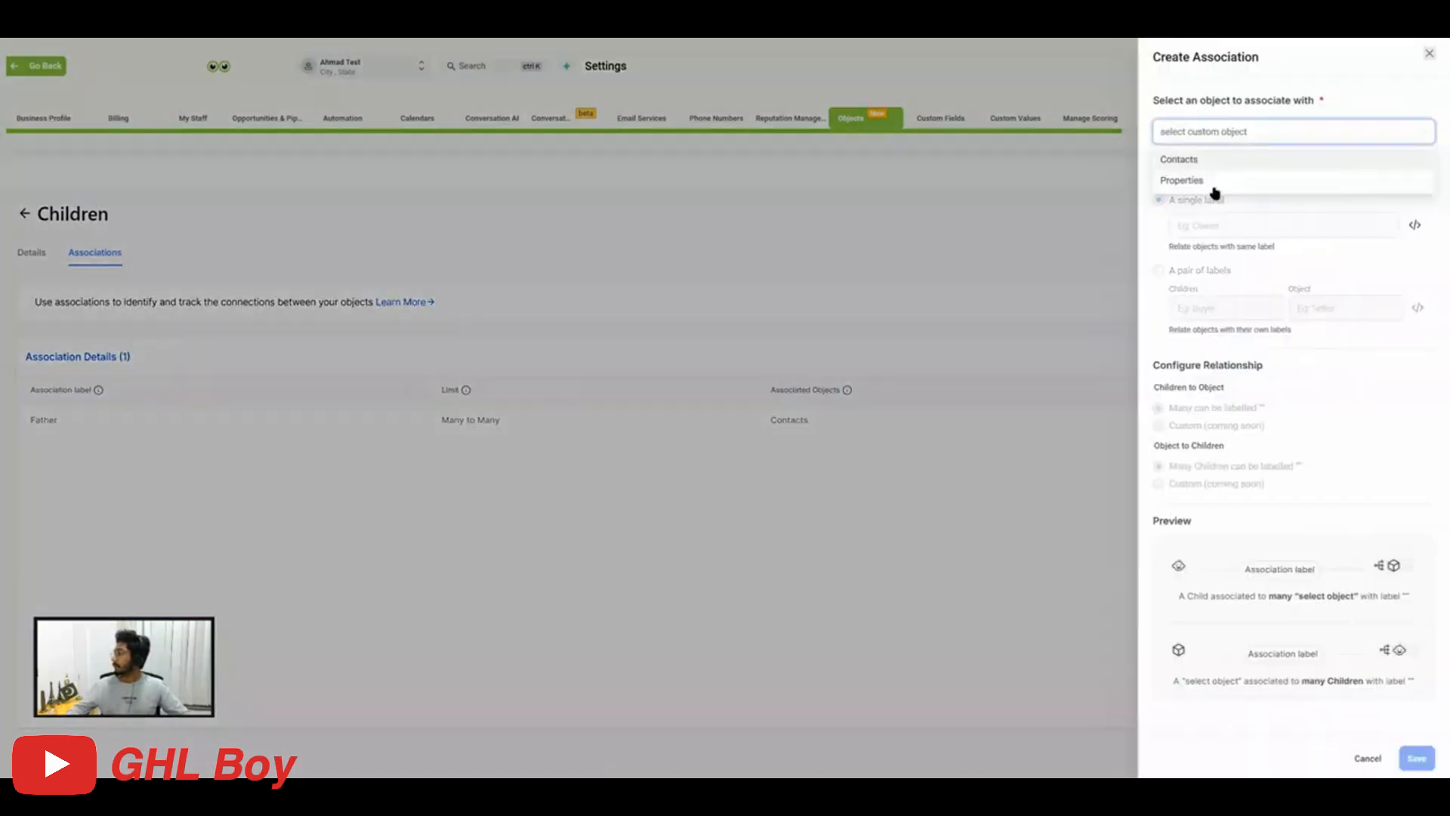
{"action": "left_click", "coordinate": [1193, 161]}
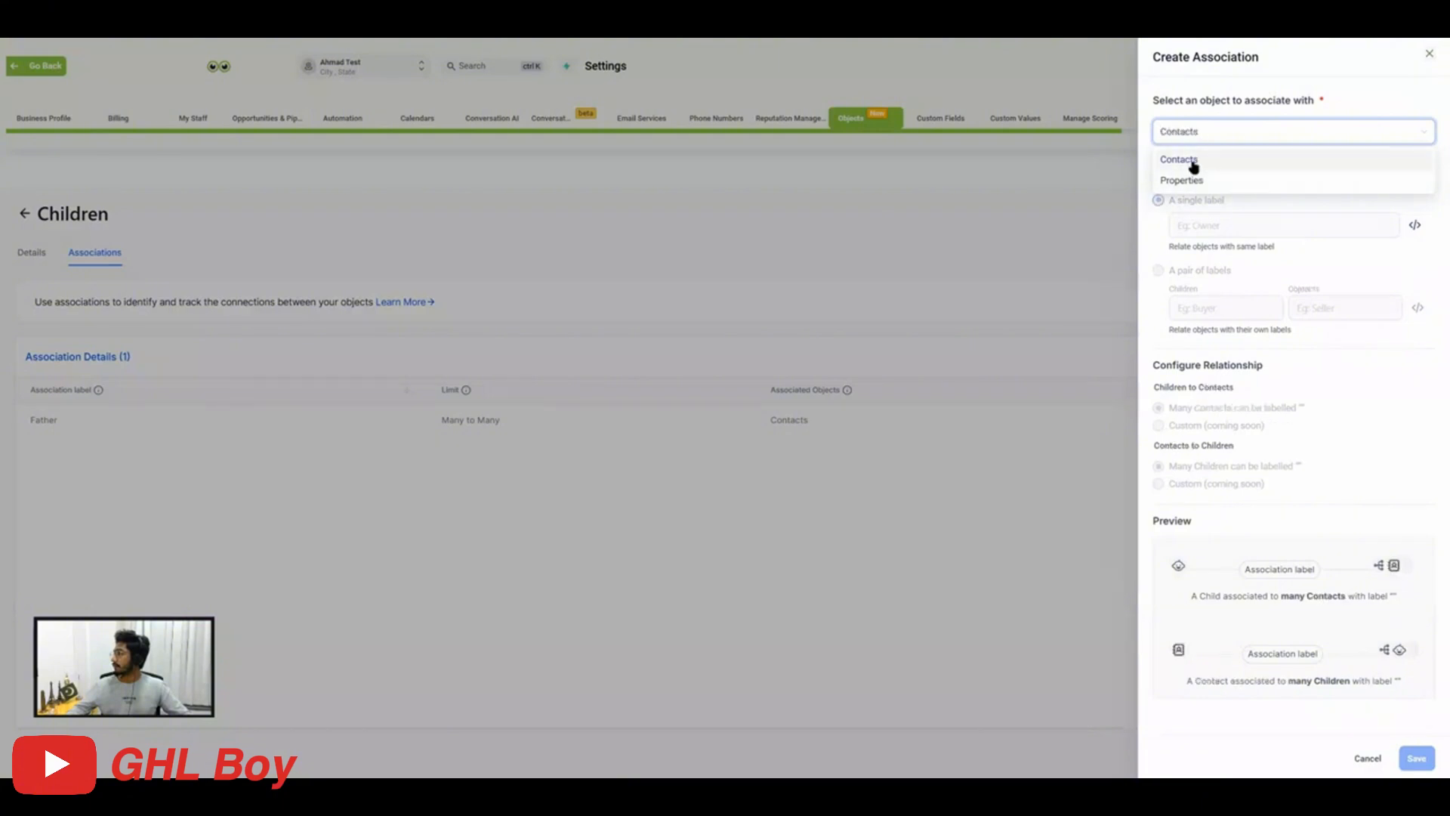
{"action": "left_click", "coordinate": [1205, 223]}
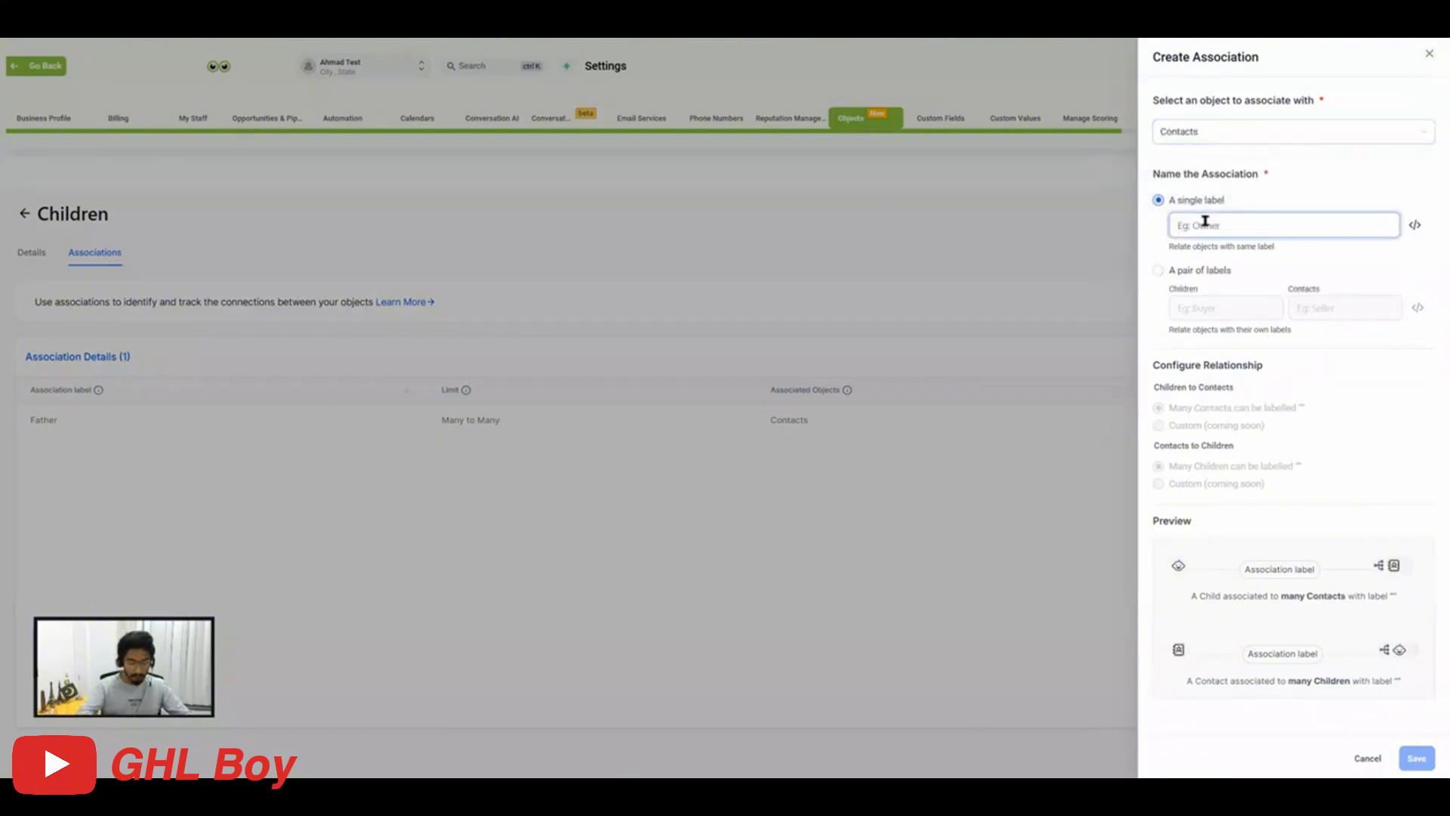
{"action": "type", "text": "Mot"}
{"action": "type", "text": "her"}
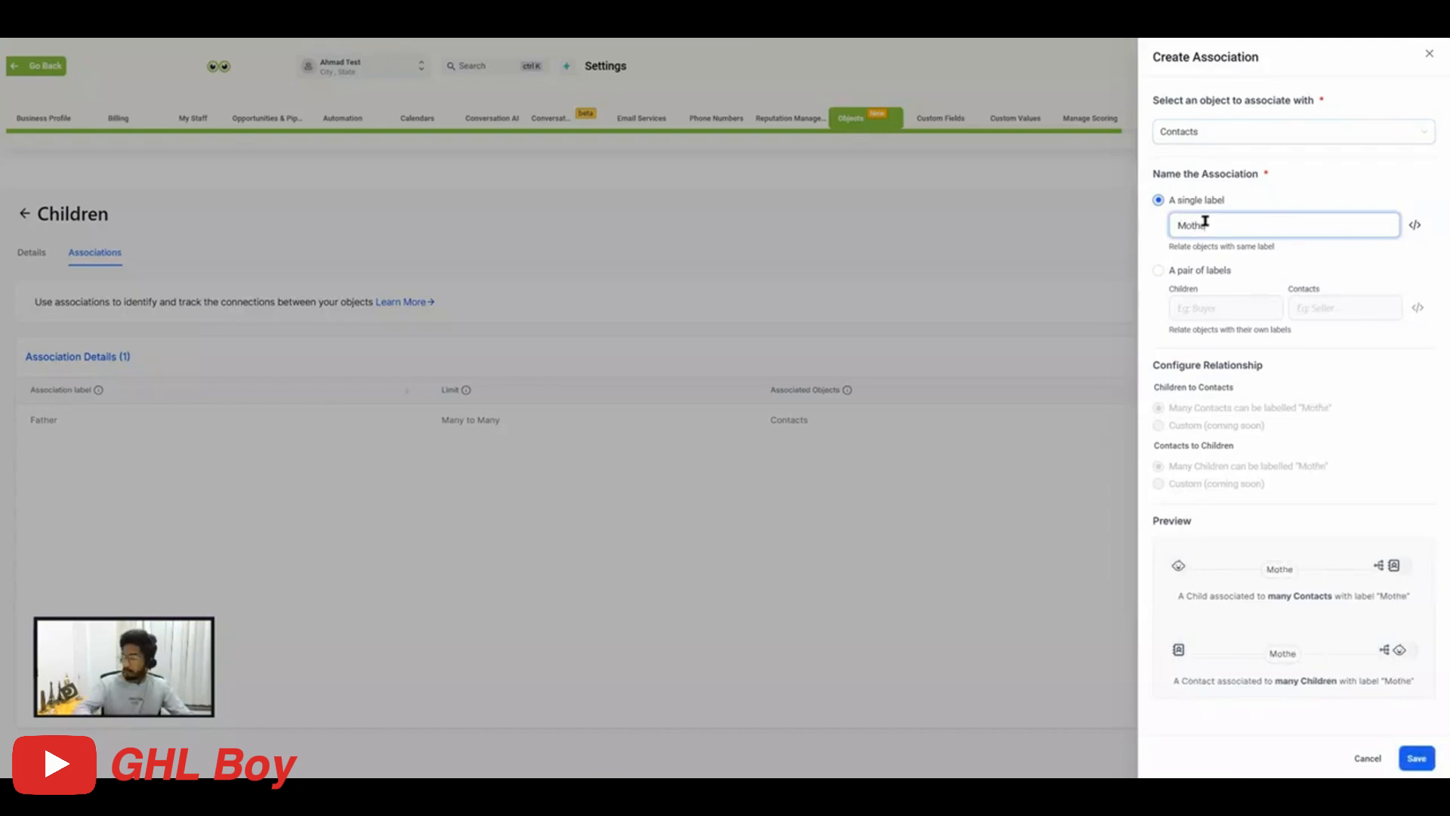
{"action": "left_click", "coordinate": [1419, 761]}
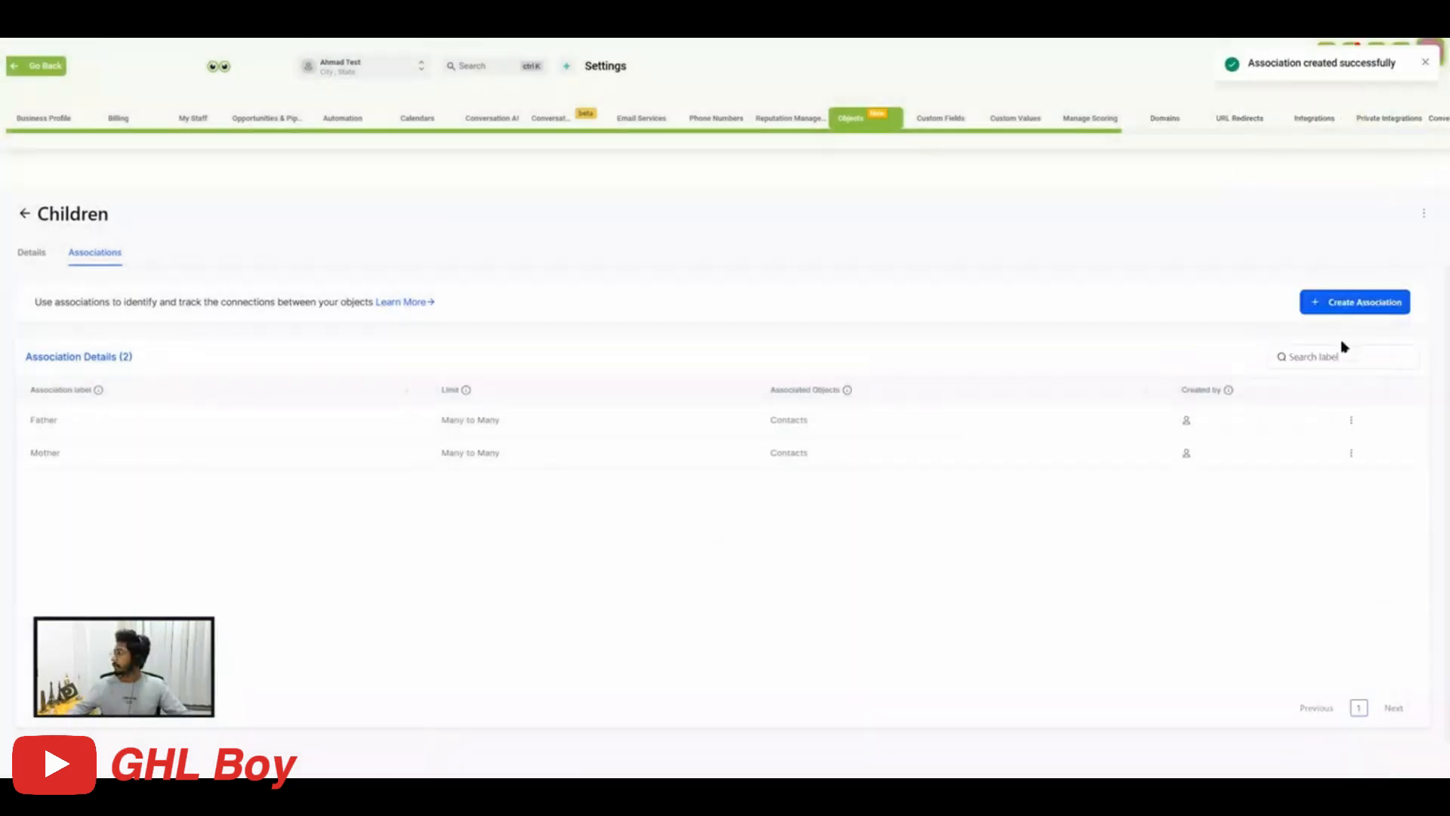
Create another association between Children and Contacts with the single label Guardian.
{"action": "left_click", "coordinate": [1334, 310]}
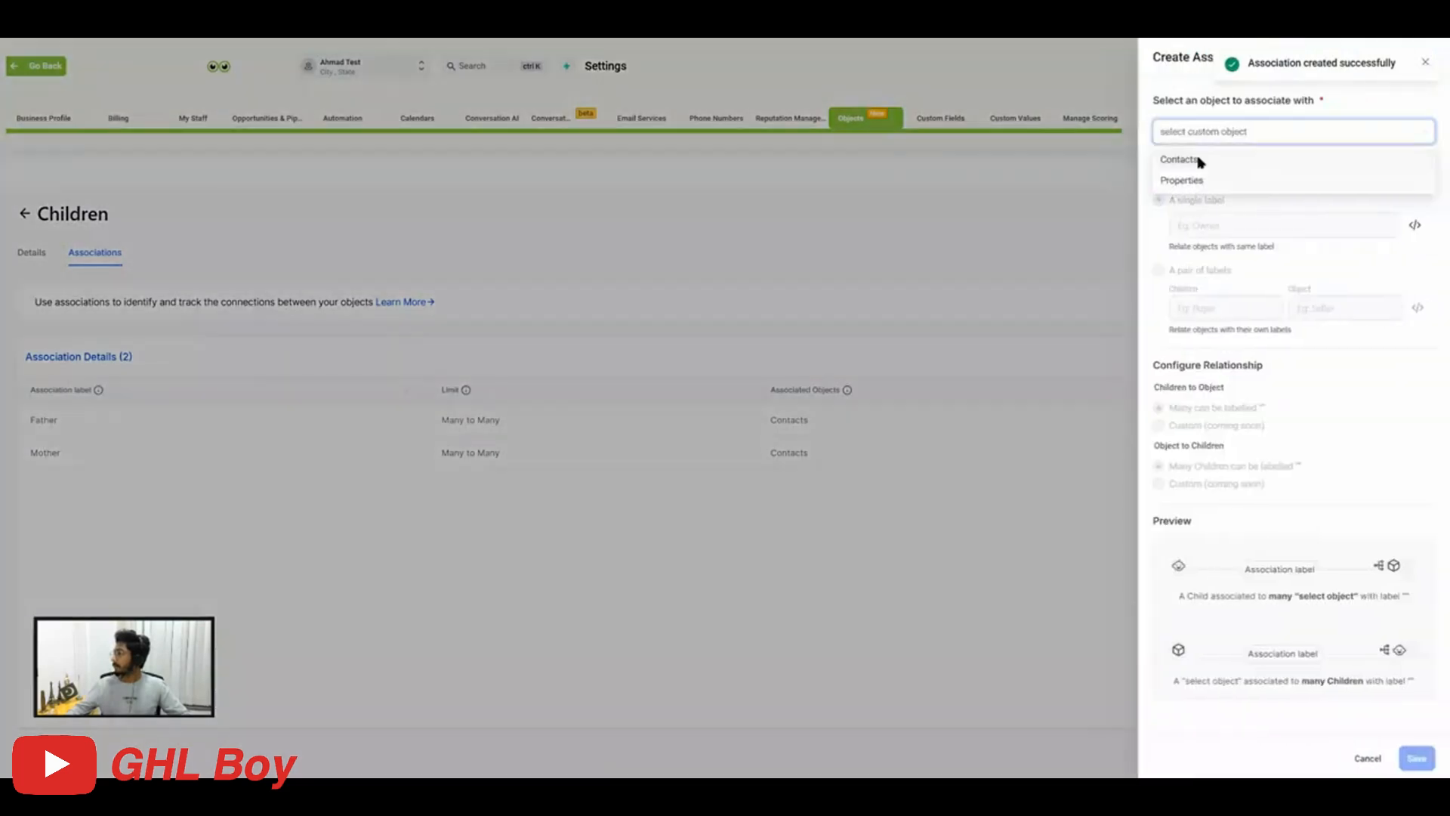
{"action": "left_click", "coordinate": [1181, 160]}
{"action": "left_click", "coordinate": [1201, 225]}
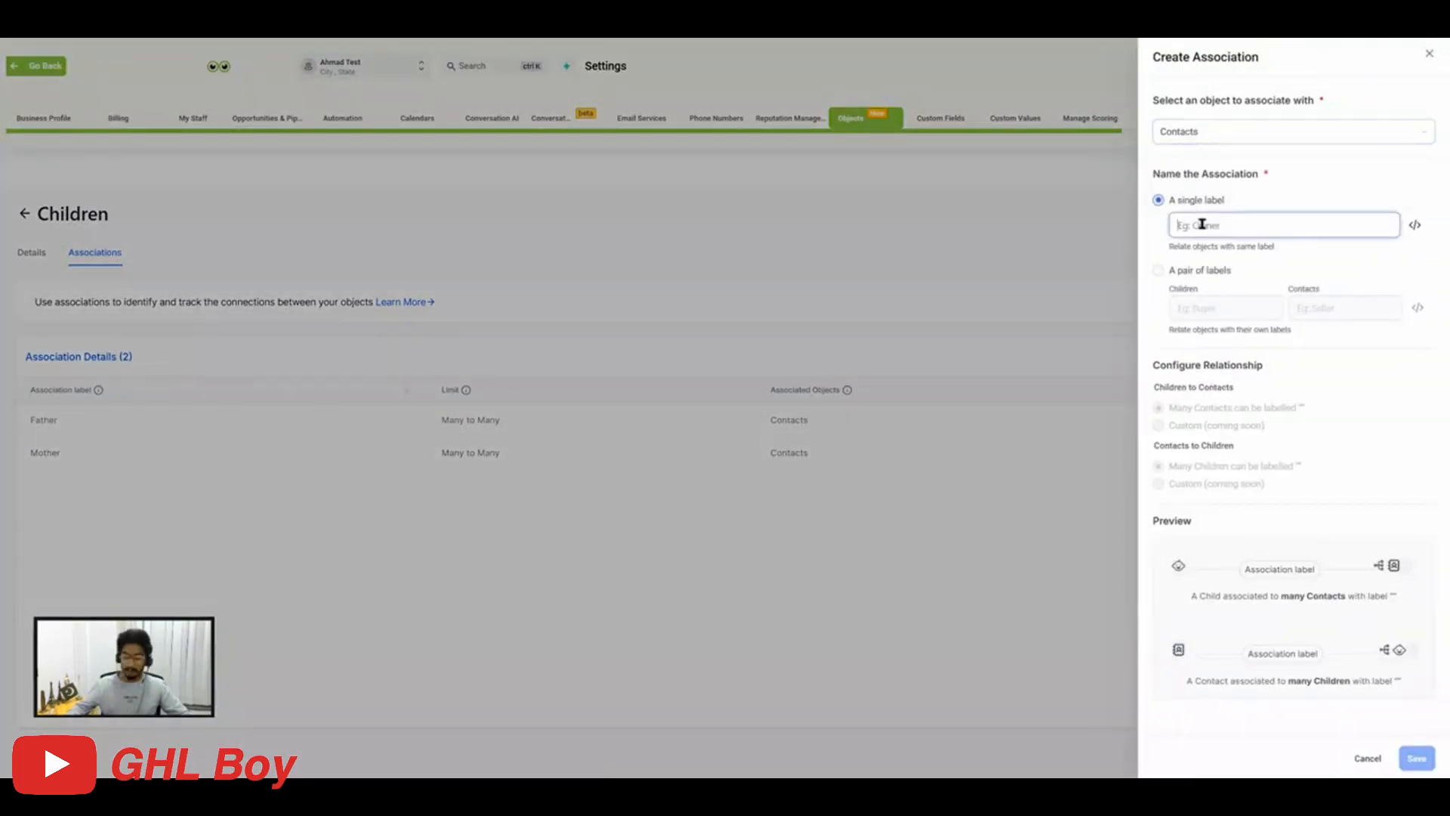
{"action": "type", "text": "Guardian"}
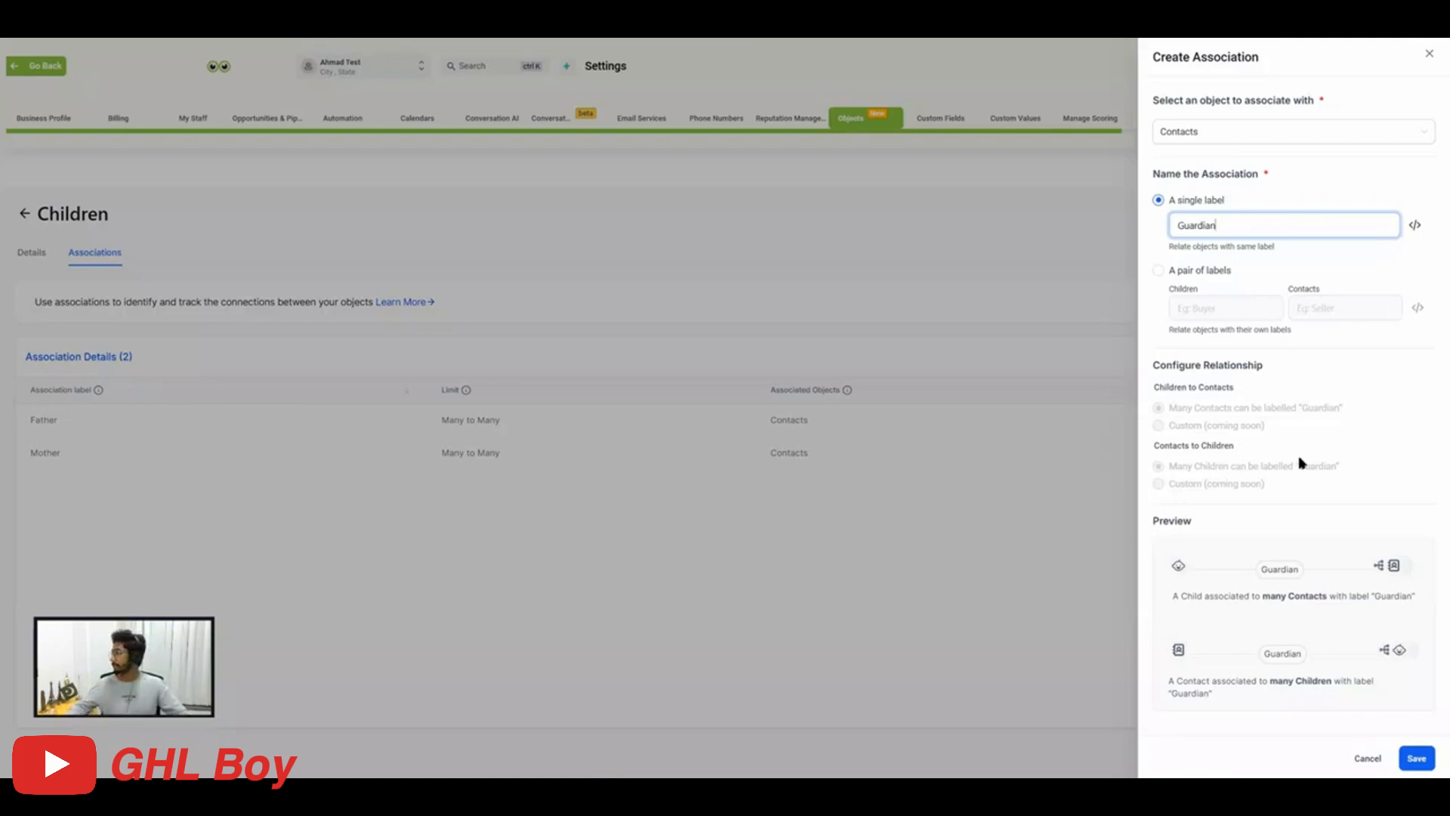
{"action": "left_click", "coordinate": [1410, 762]}
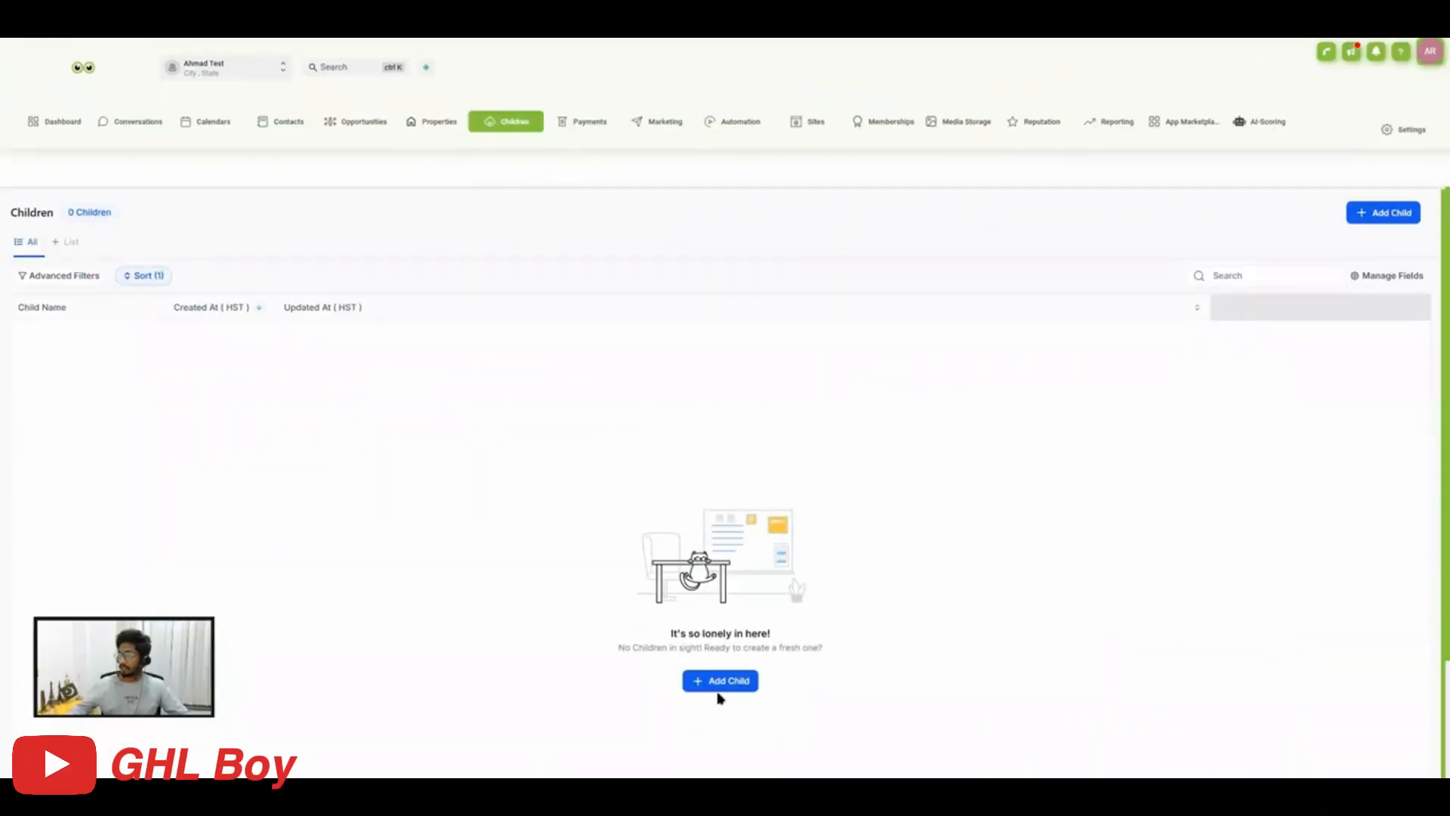
Add a new child record named Child 1 and save it.
{"action": "left_click", "coordinate": [721, 682]}
{"action": "left_click", "coordinate": [1256, 219]}
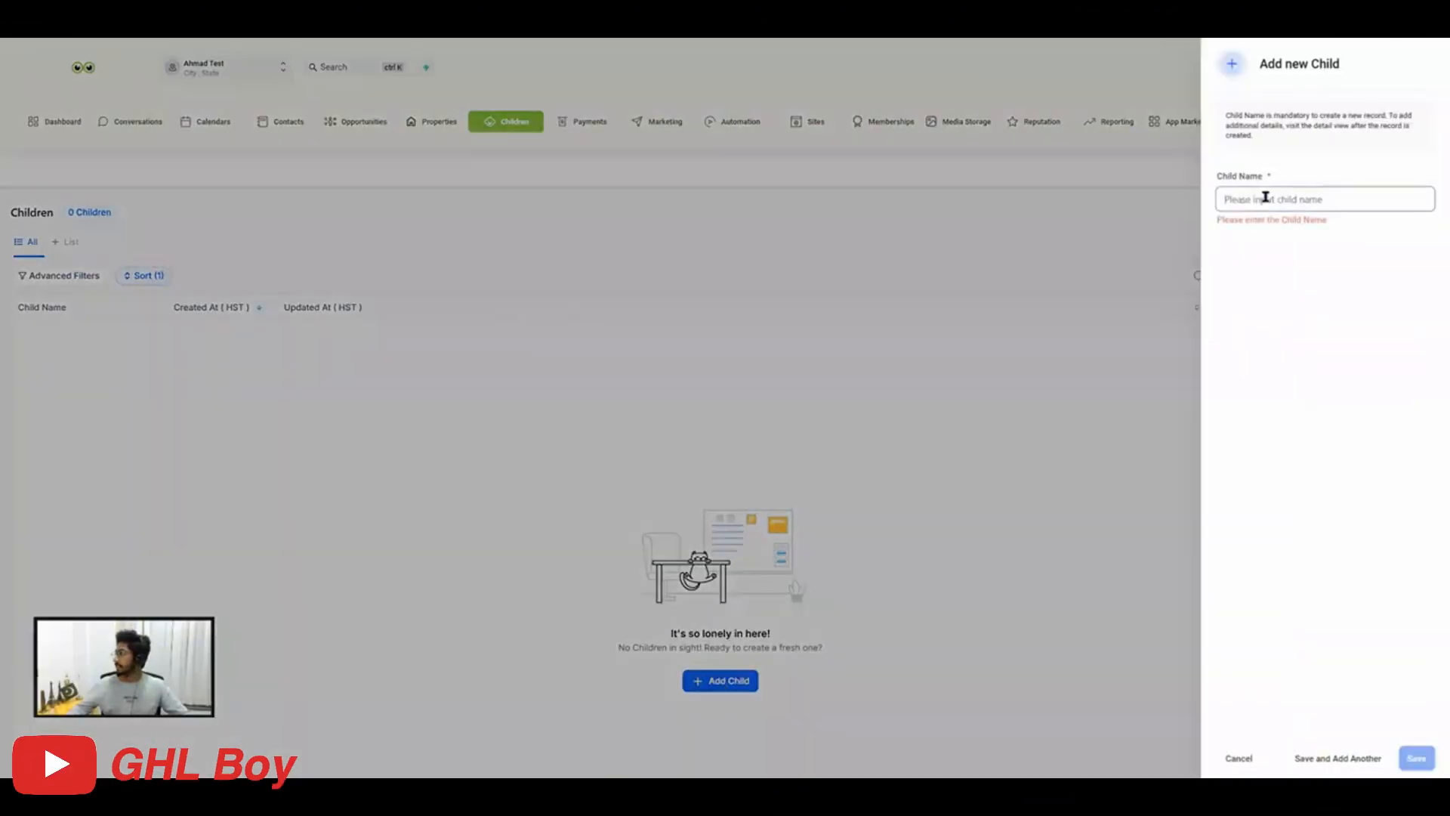
{"action": "left_click", "coordinate": [1265, 198]}
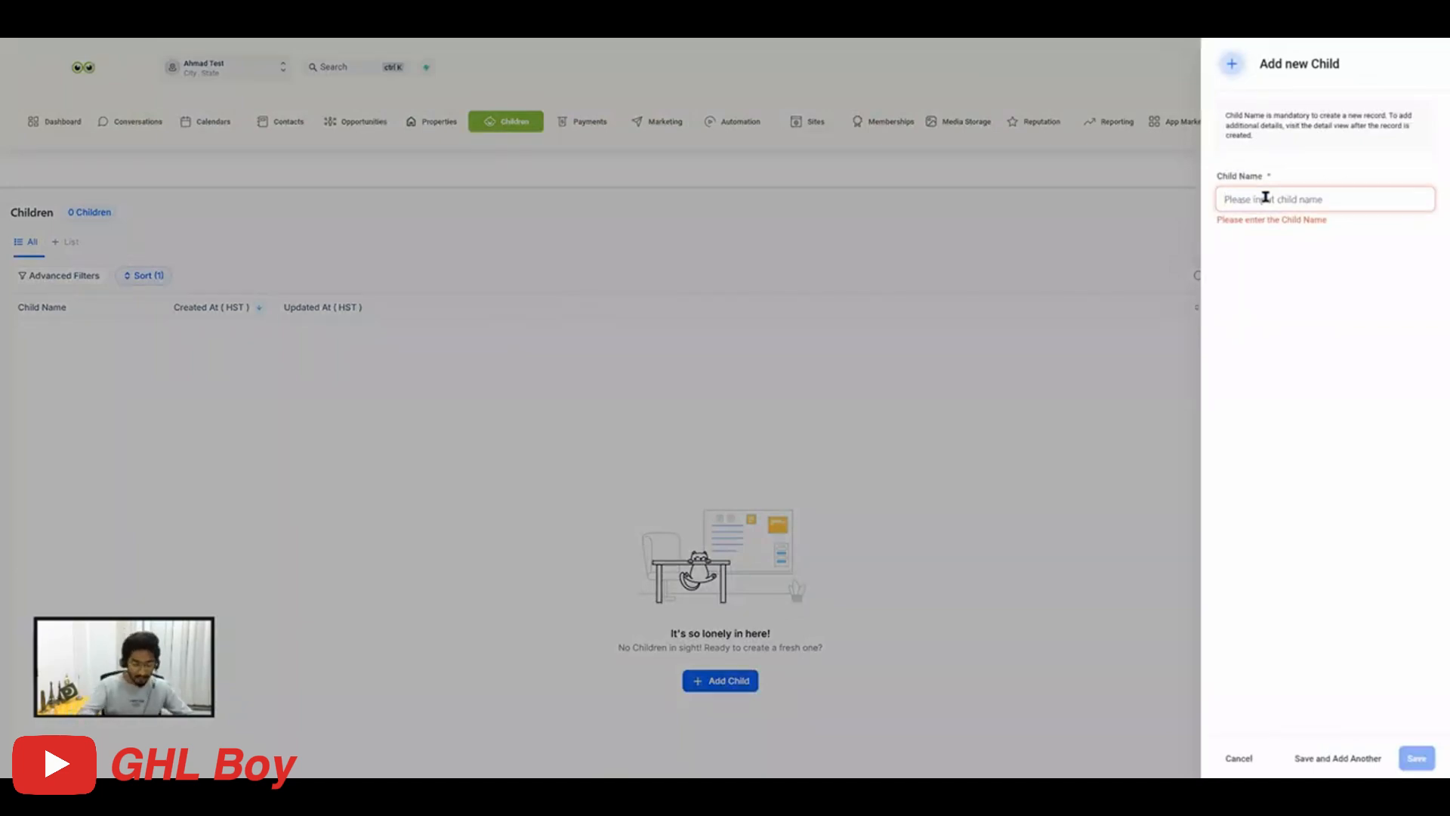
{"action": "type", "text": "Child"}
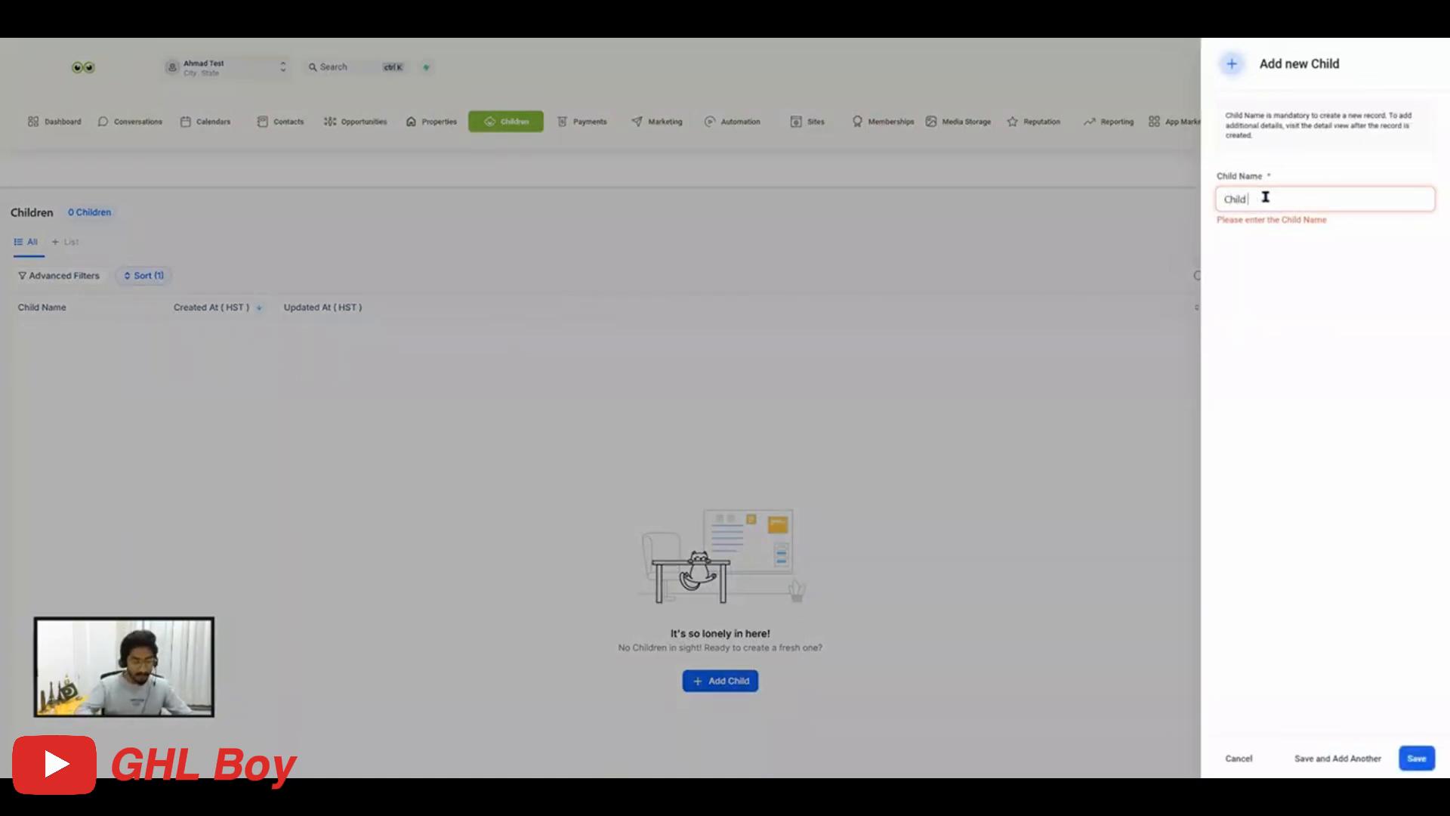
{"action": "type", "text": " 1"}
{"action": "left_click", "coordinate": [1286, 304]}
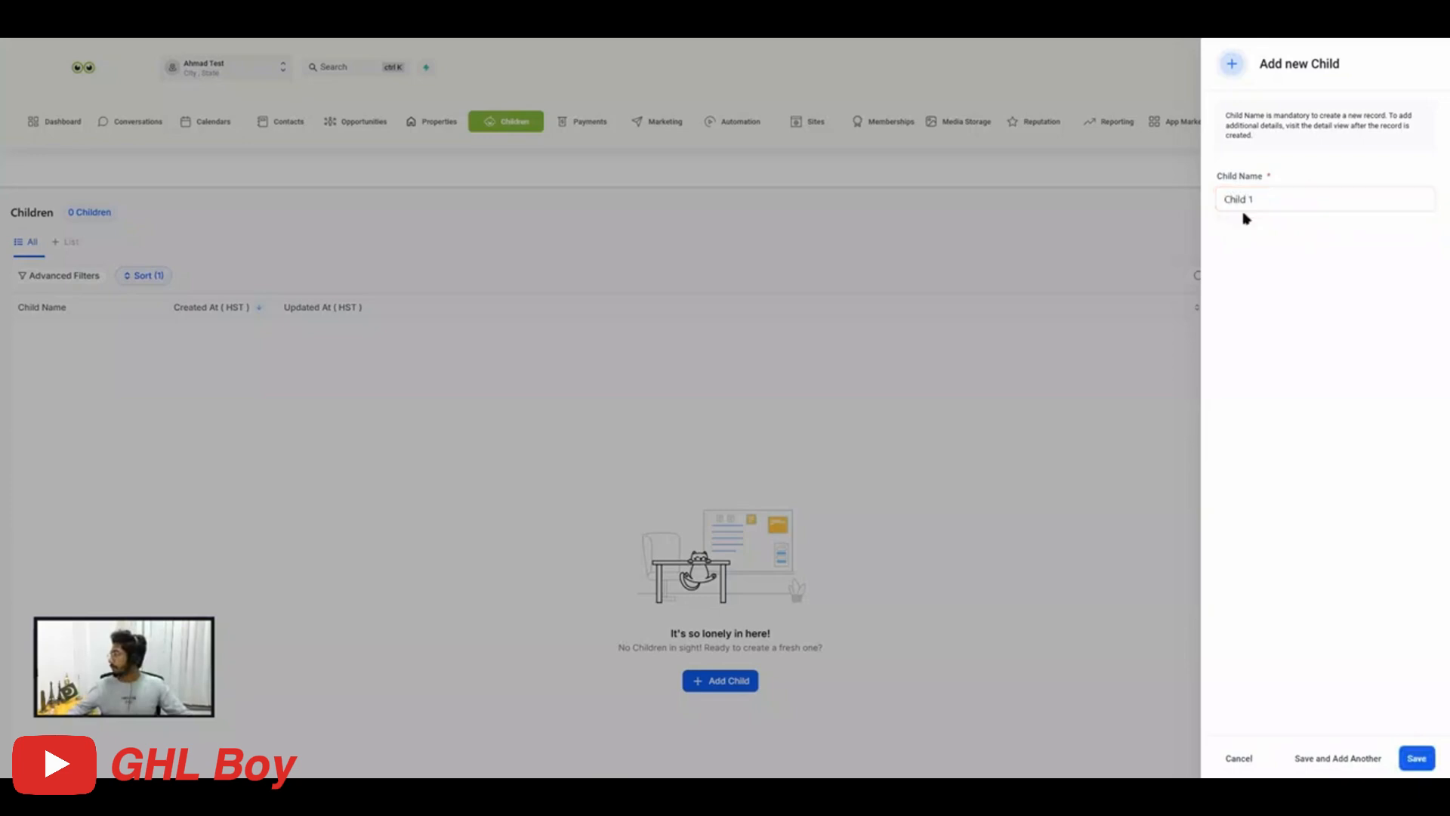
{"action": "left_click", "coordinate": [1415, 758]}
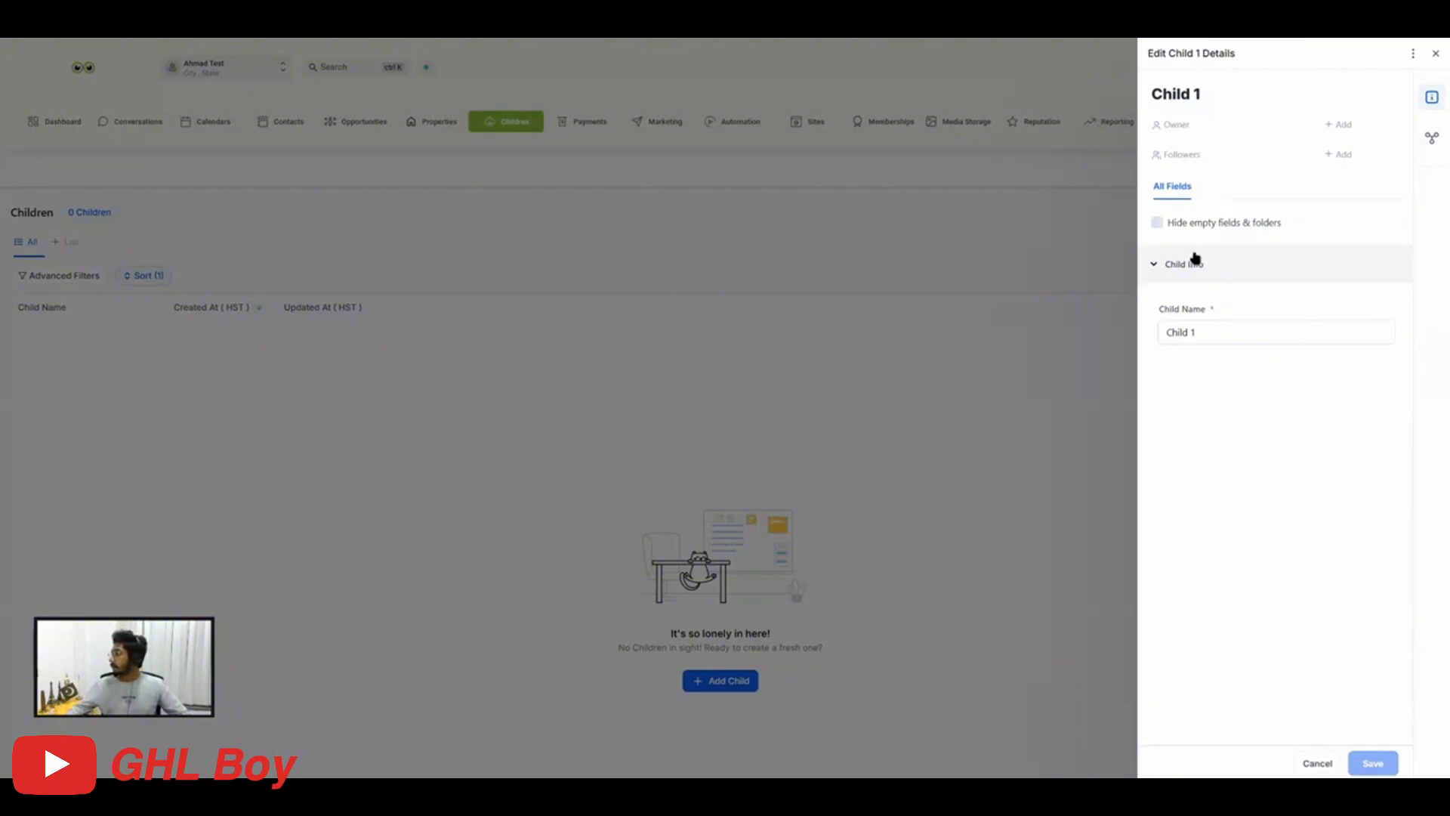
Close the Child 1 details and reload the Children records list by switching to Properties and back.
{"action": "left_click", "coordinate": [1437, 55]}
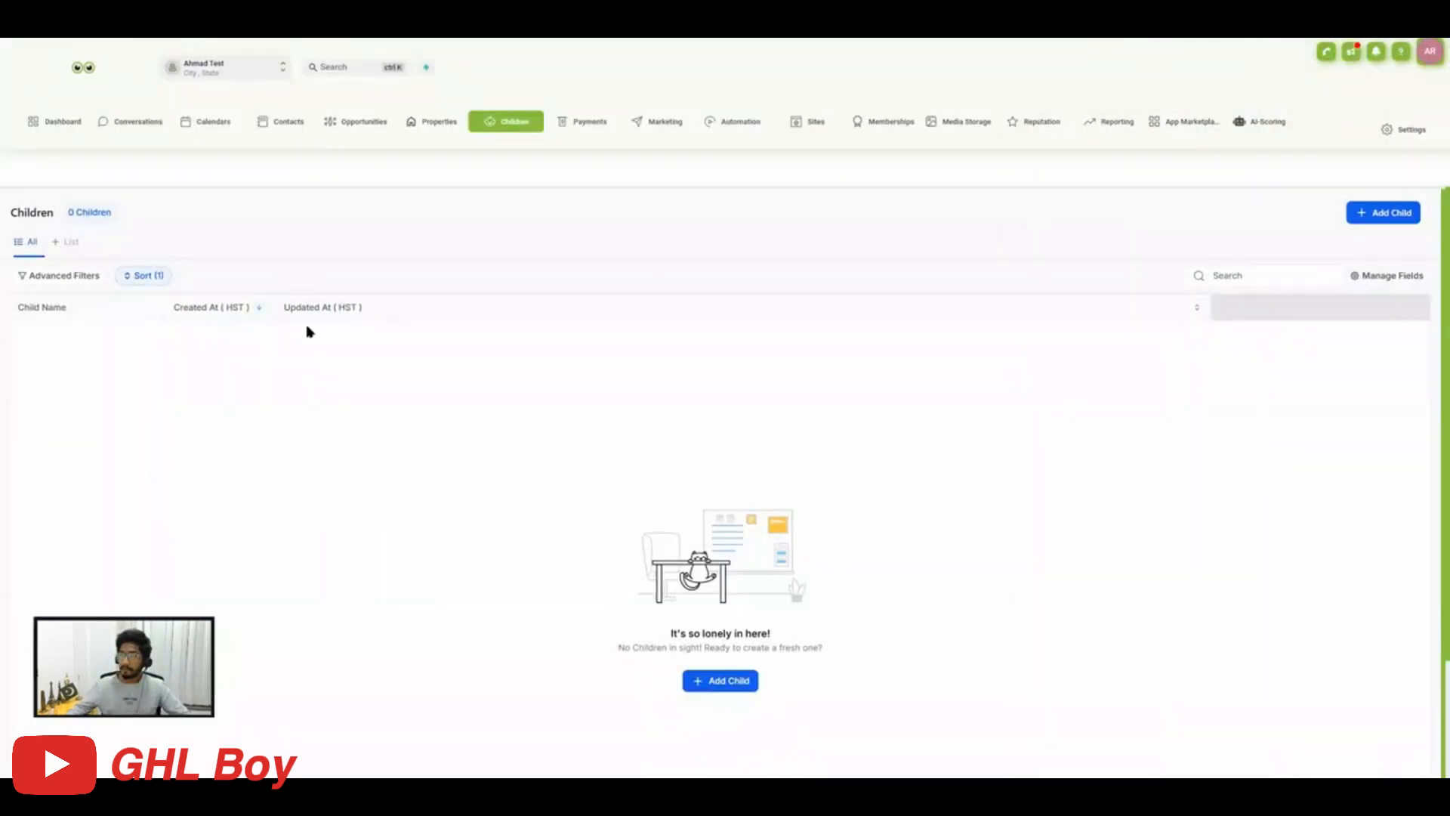
{"action": "left_click", "coordinate": [444, 121]}
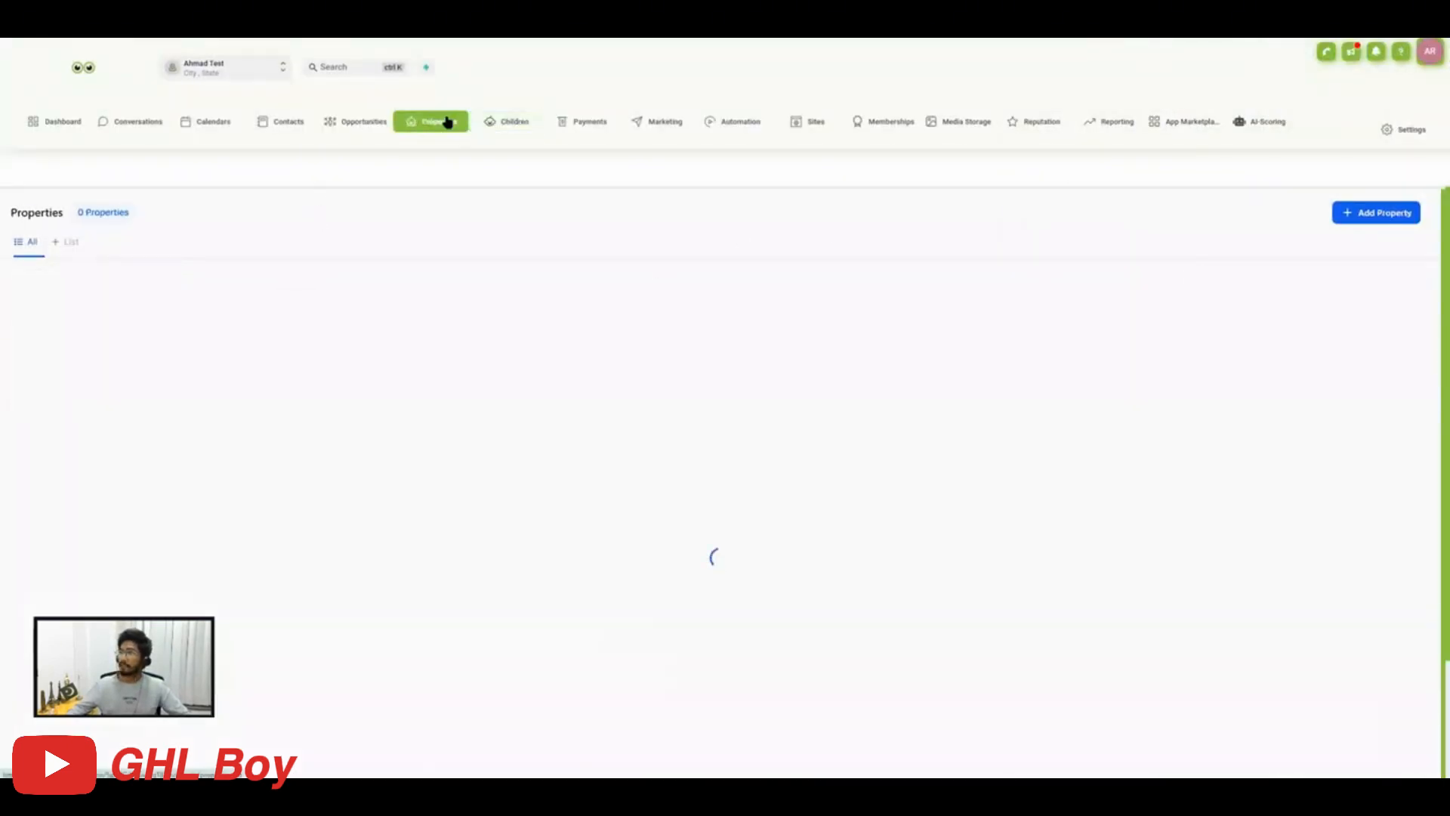
{"action": "left_click", "coordinate": [496, 124]}
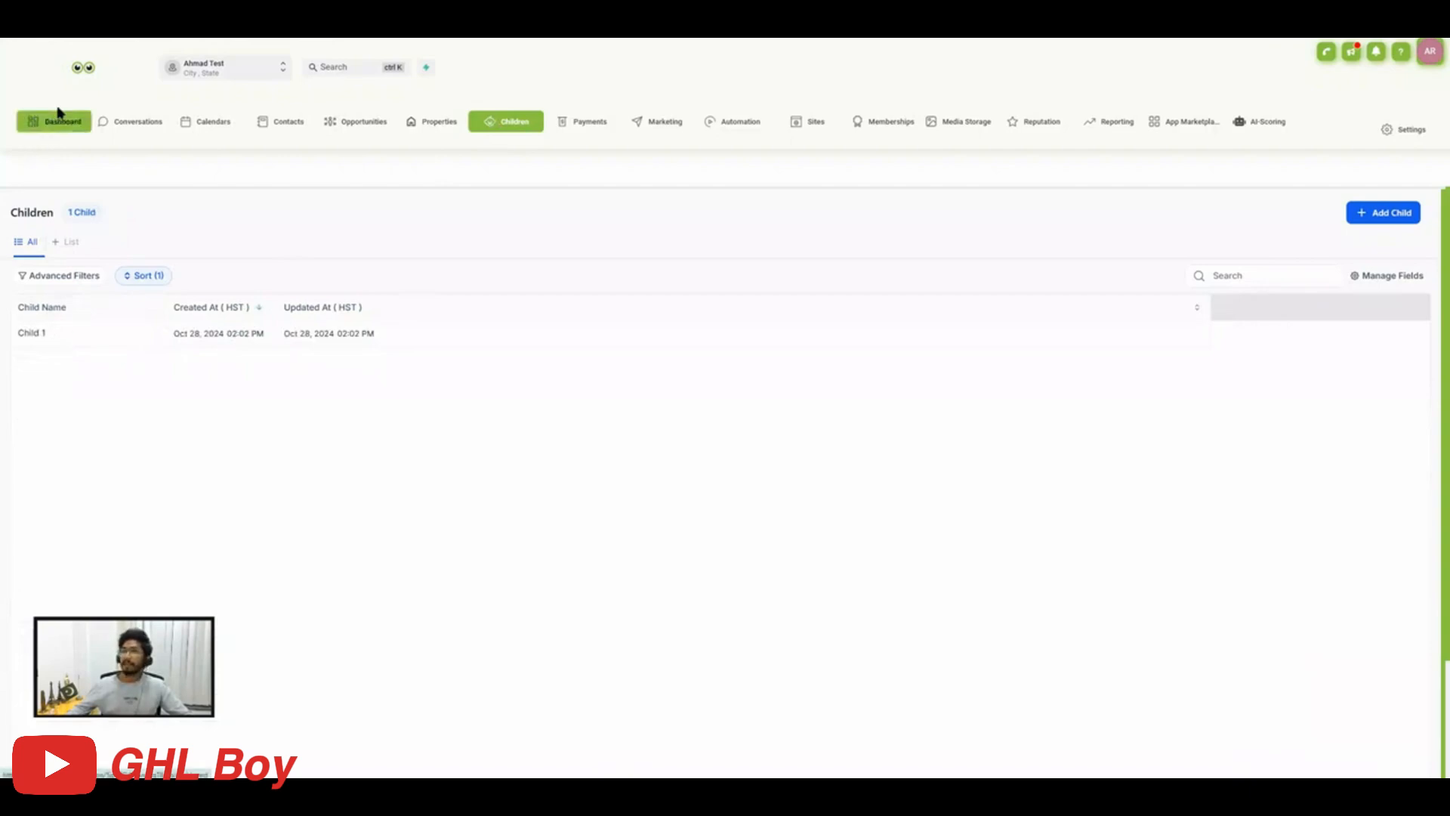
In the Custom Fields settings, start a new custom field of the Date Picker type.
{"action": "left_click", "coordinate": [1404, 130]}
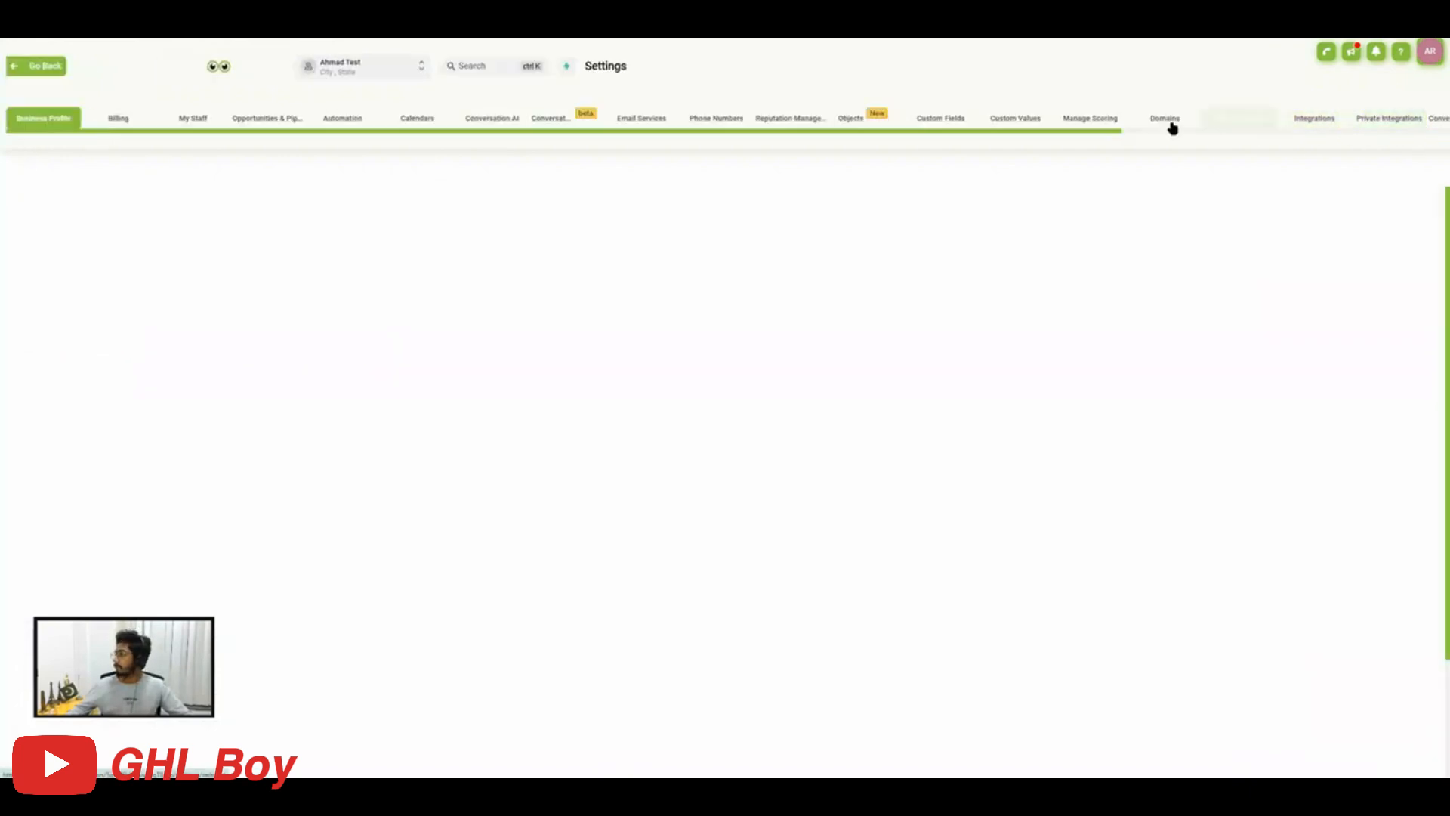
{"action": "left_click", "coordinate": [936, 121]}
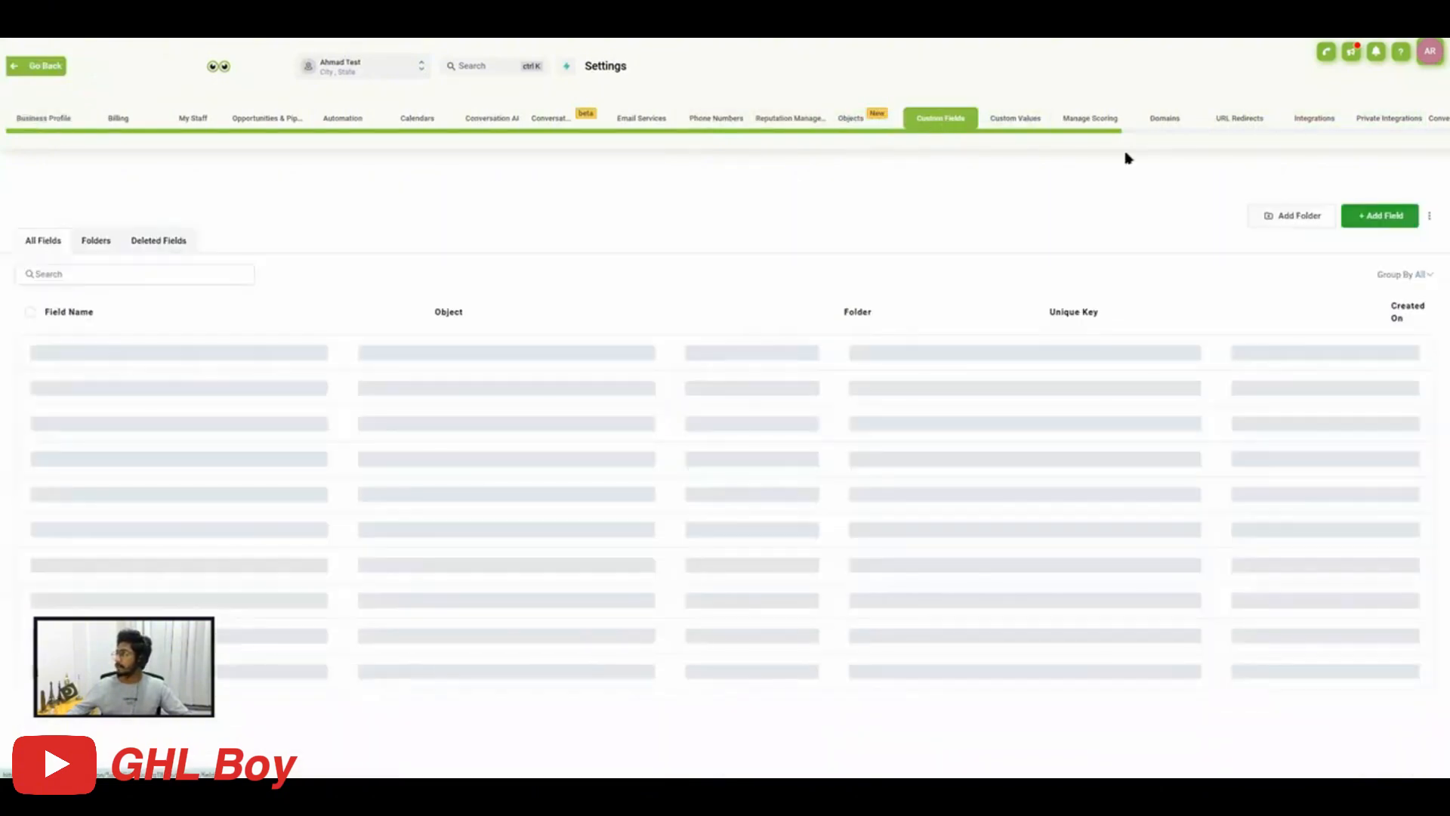
{"action": "left_click", "coordinate": [1376, 216]}
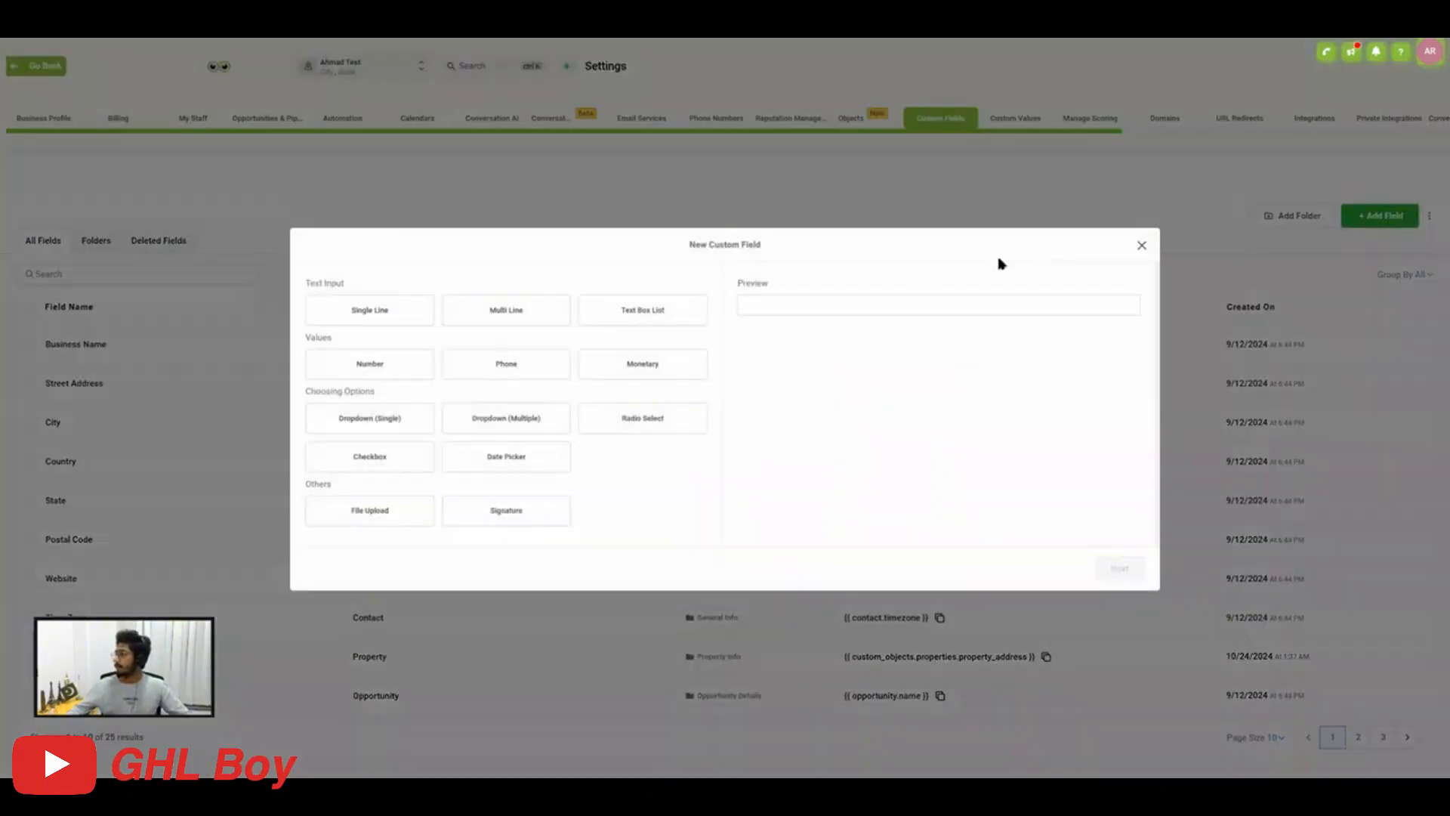
{"action": "left_click", "coordinate": [369, 310]}
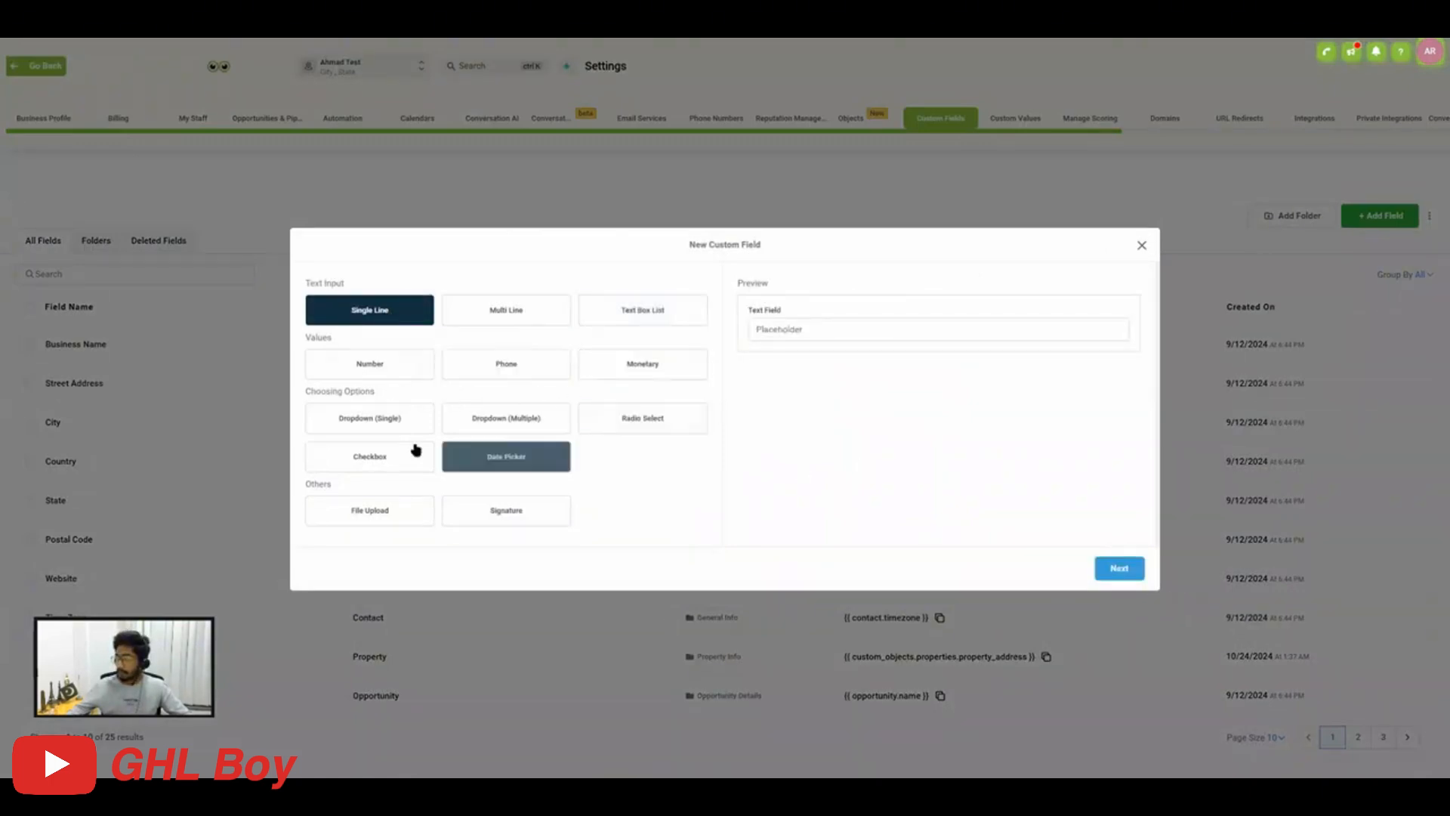
{"action": "left_click", "coordinate": [570, 468]}
{"action": "left_click", "coordinate": [1123, 576]}
Name the new date field Child Date of Birth.
{"action": "left_click", "coordinate": [350, 404]}
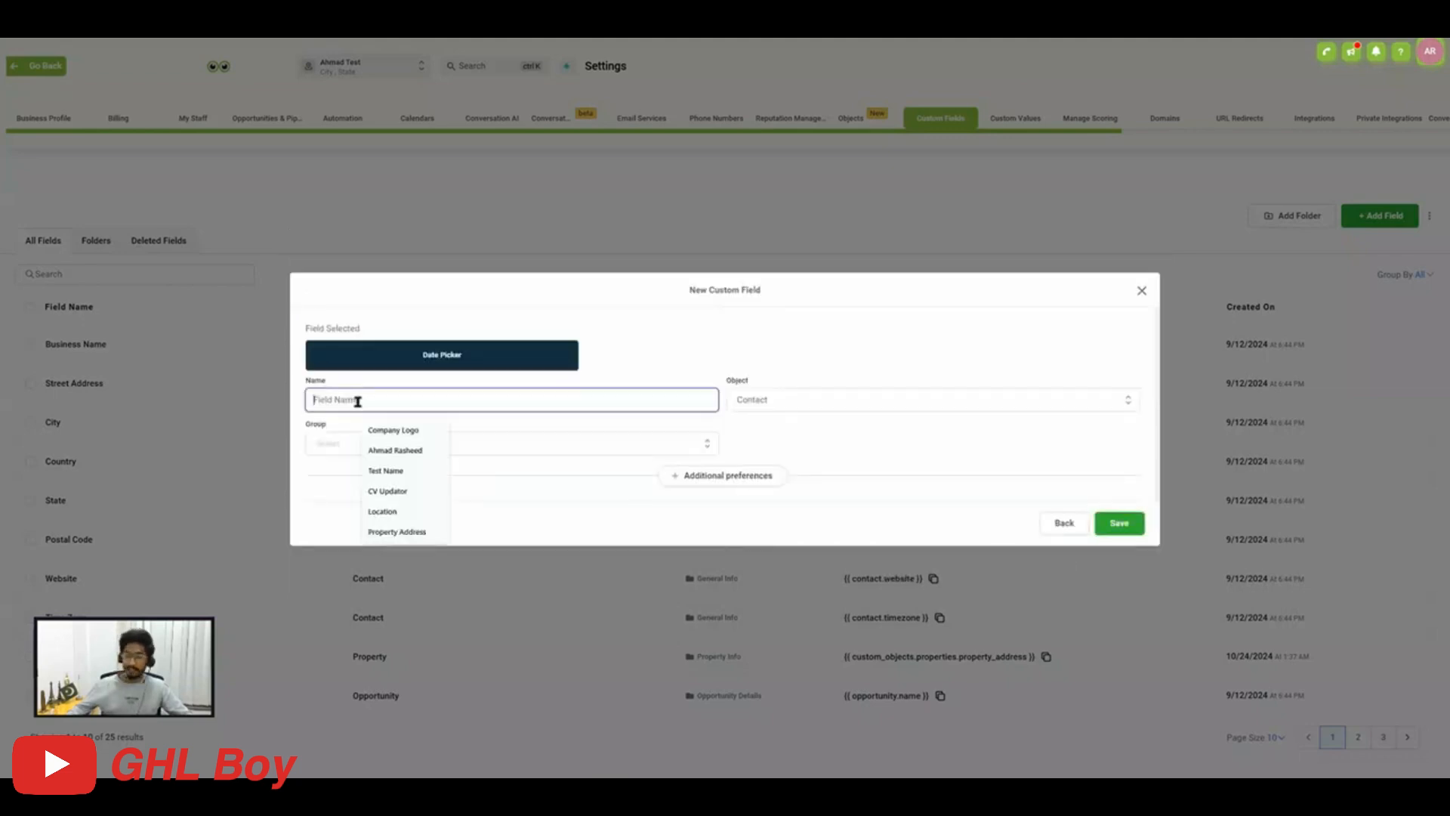
{"action": "type", "text": "Child Date of"}
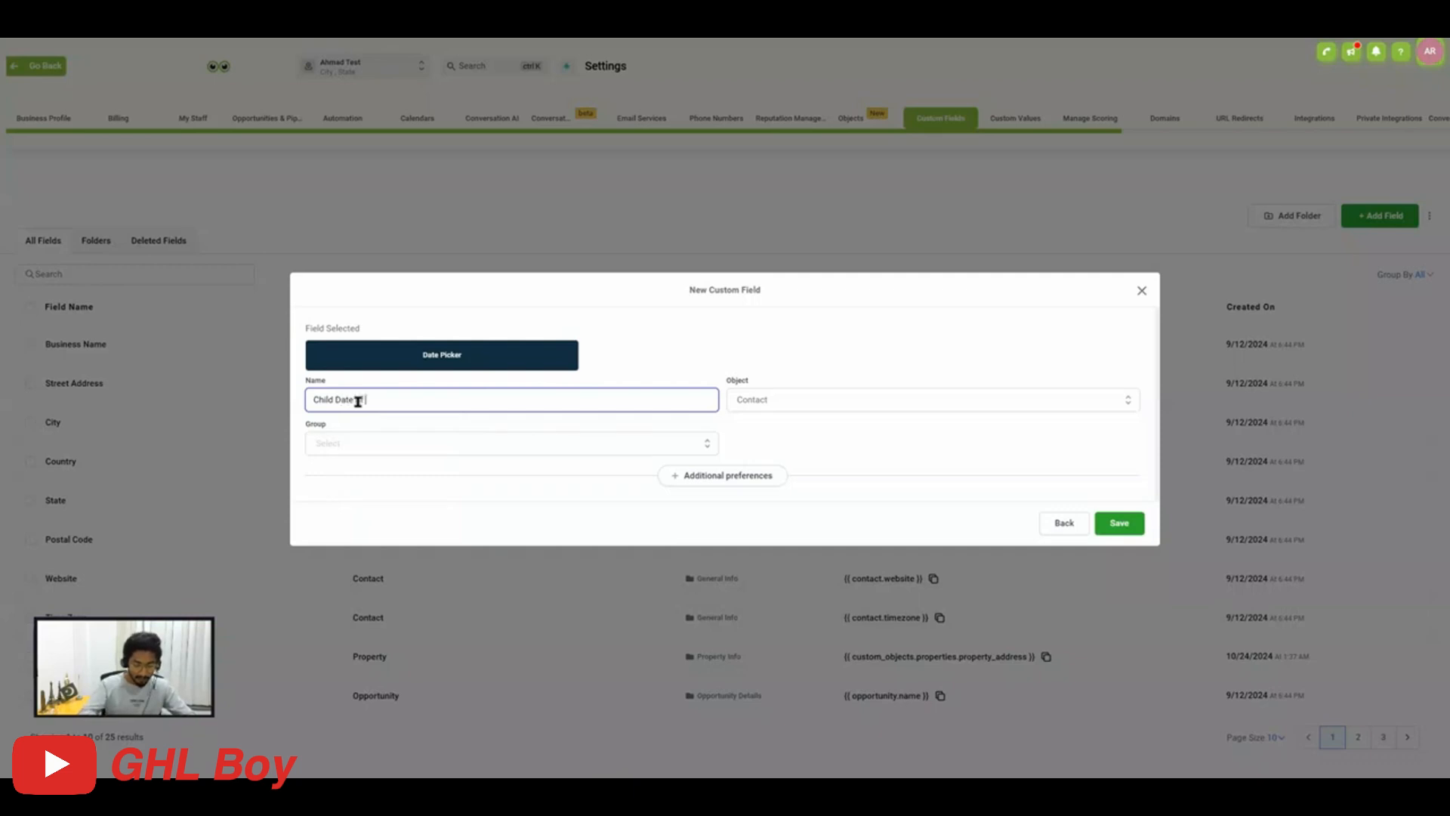
{"action": "type", "text": " Birth"}
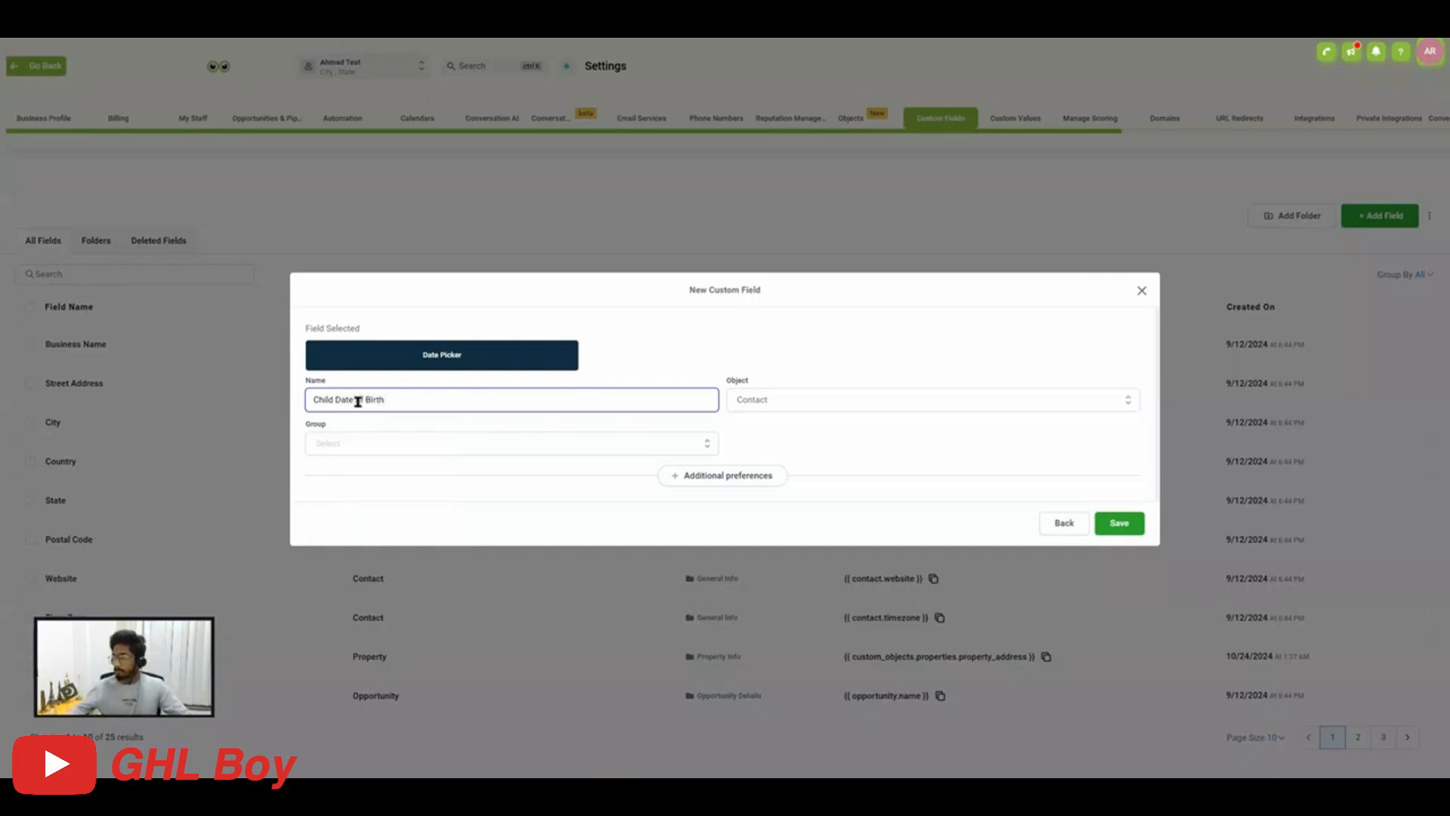
{"action": "left_click", "coordinate": [415, 445]}
{"action": "scroll", "coordinate": [393, 472], "scroll_direction": "down", "scroll_amount": 1}
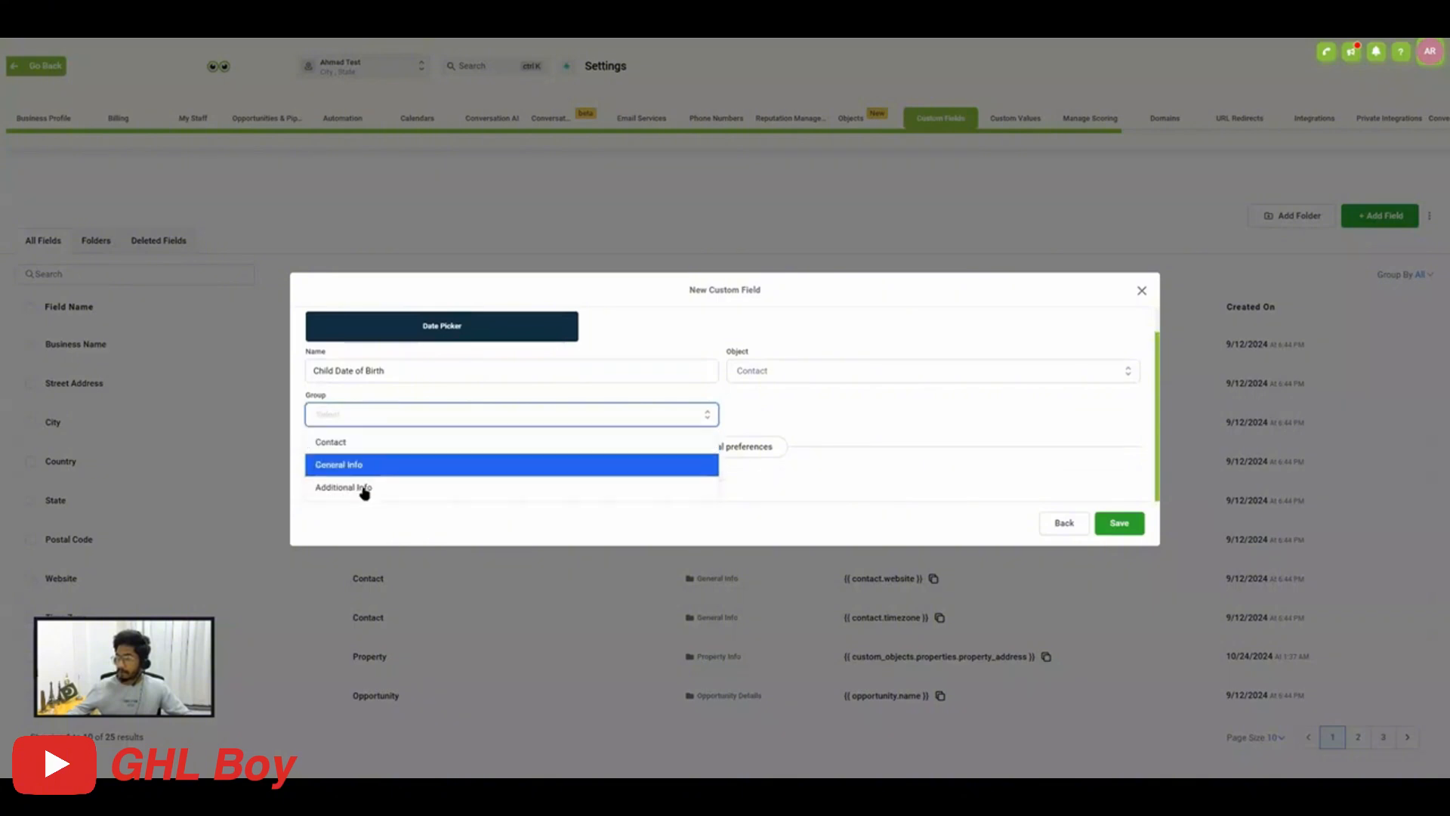
{"action": "left_click", "coordinate": [366, 491]}
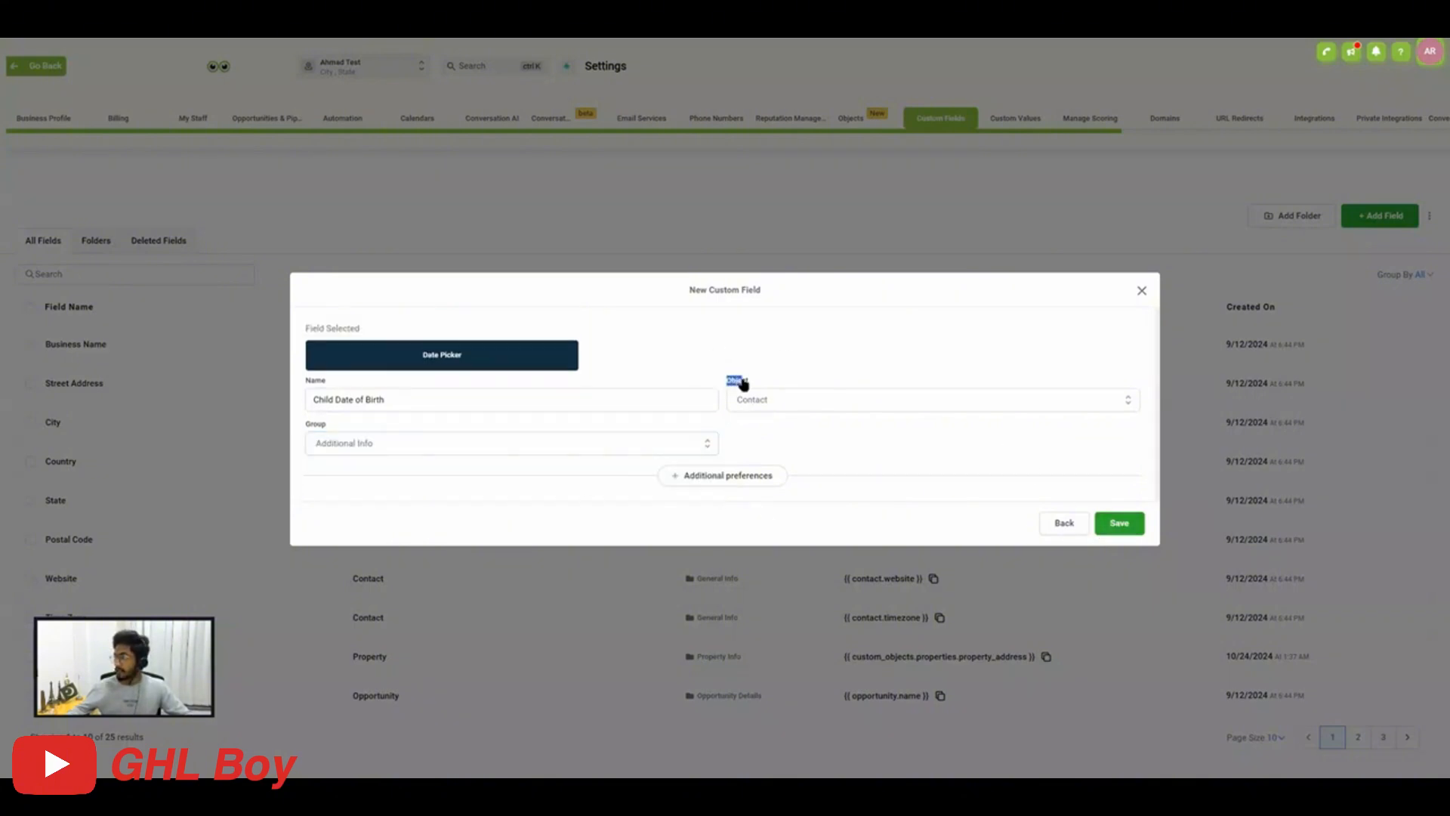
Assign the Child Date of Birth field to the Child object, place it in the Child Info group and save it.
{"action": "left_click", "coordinate": [761, 407]}
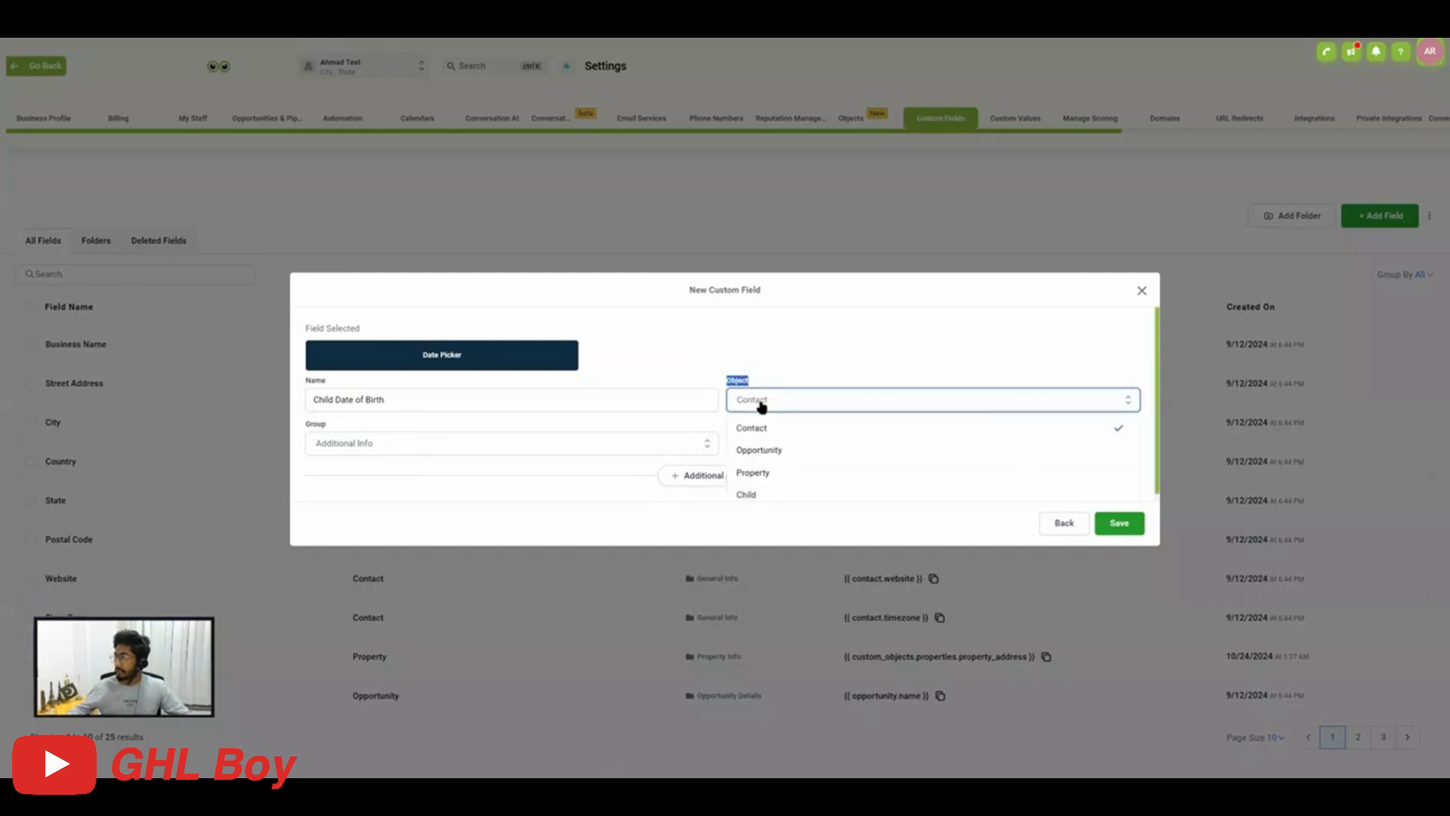
{"action": "left_click", "coordinate": [749, 494]}
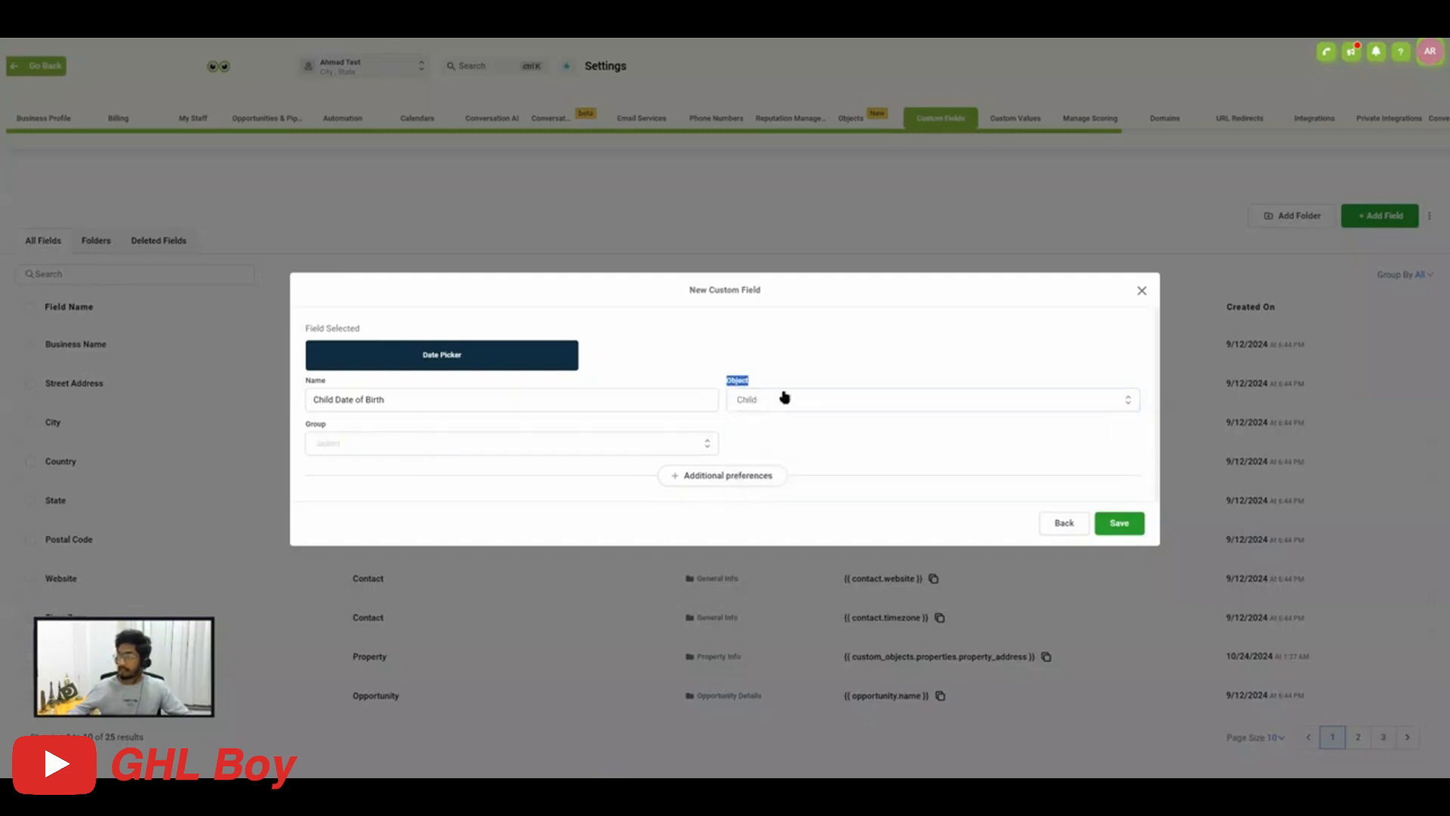
{"action": "left_click", "coordinate": [1108, 523]}
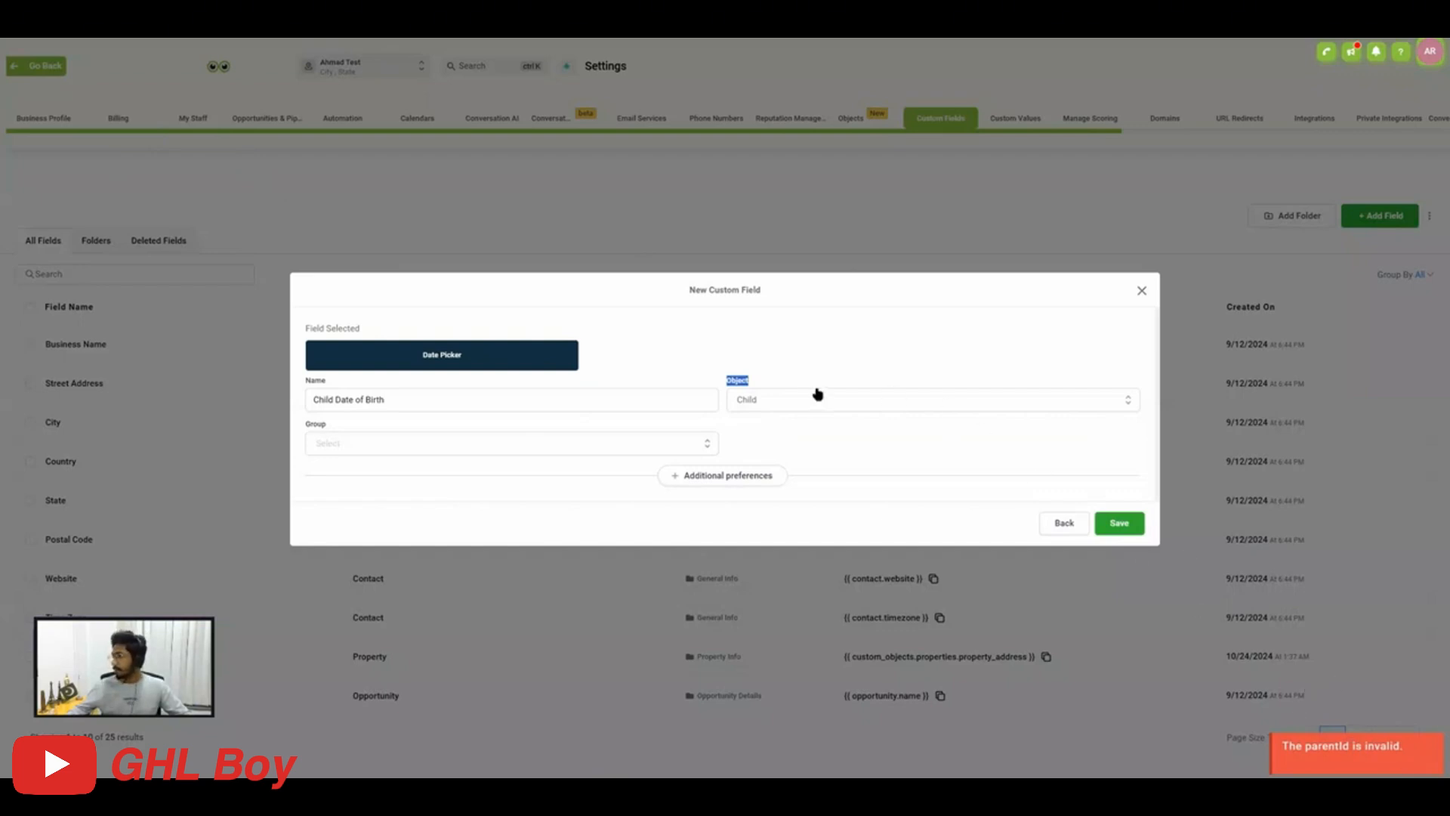
{"action": "left_click", "coordinate": [764, 402]}
{"action": "left_click", "coordinate": [758, 492]}
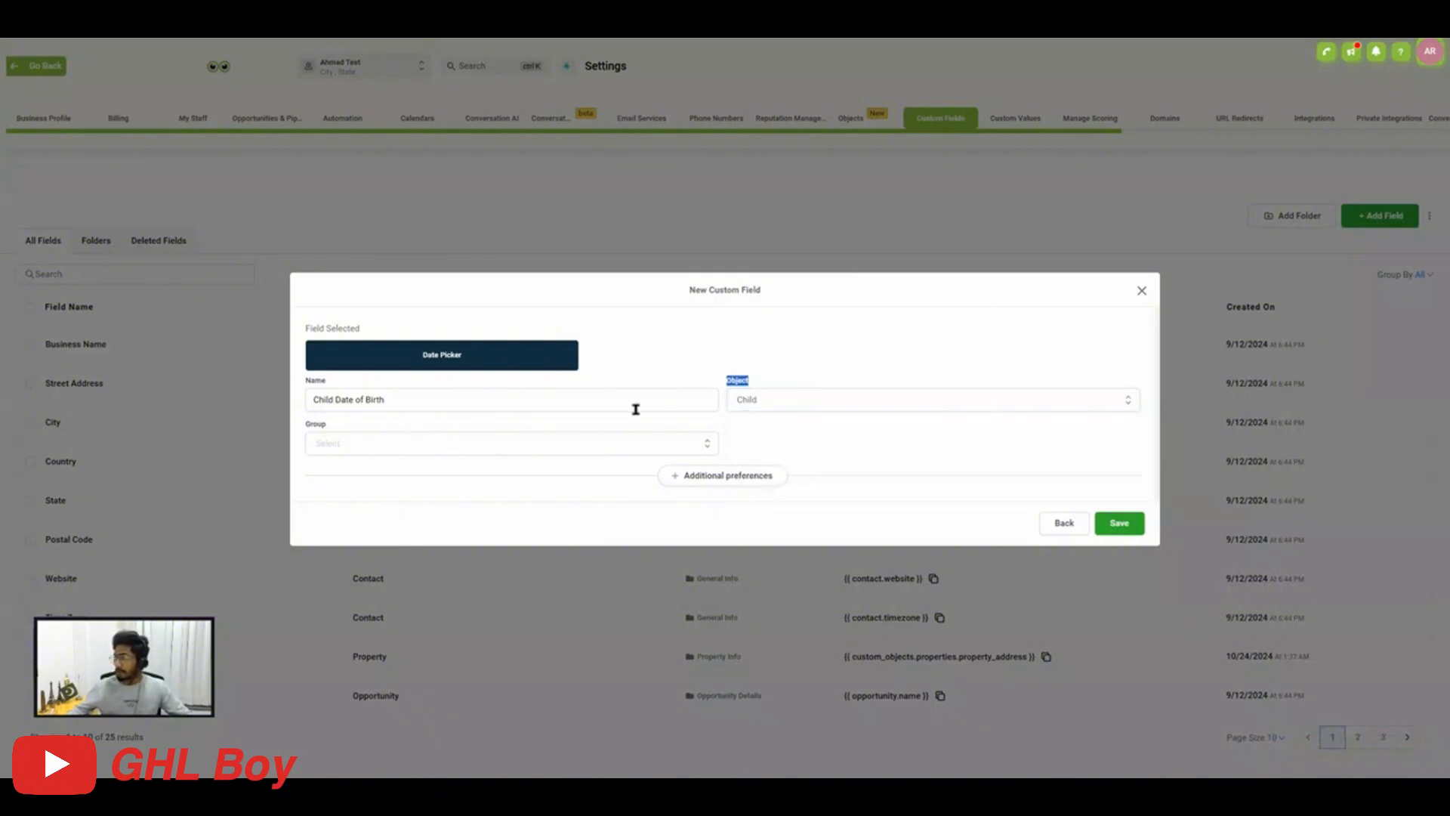
{"action": "left_click", "coordinate": [362, 450]}
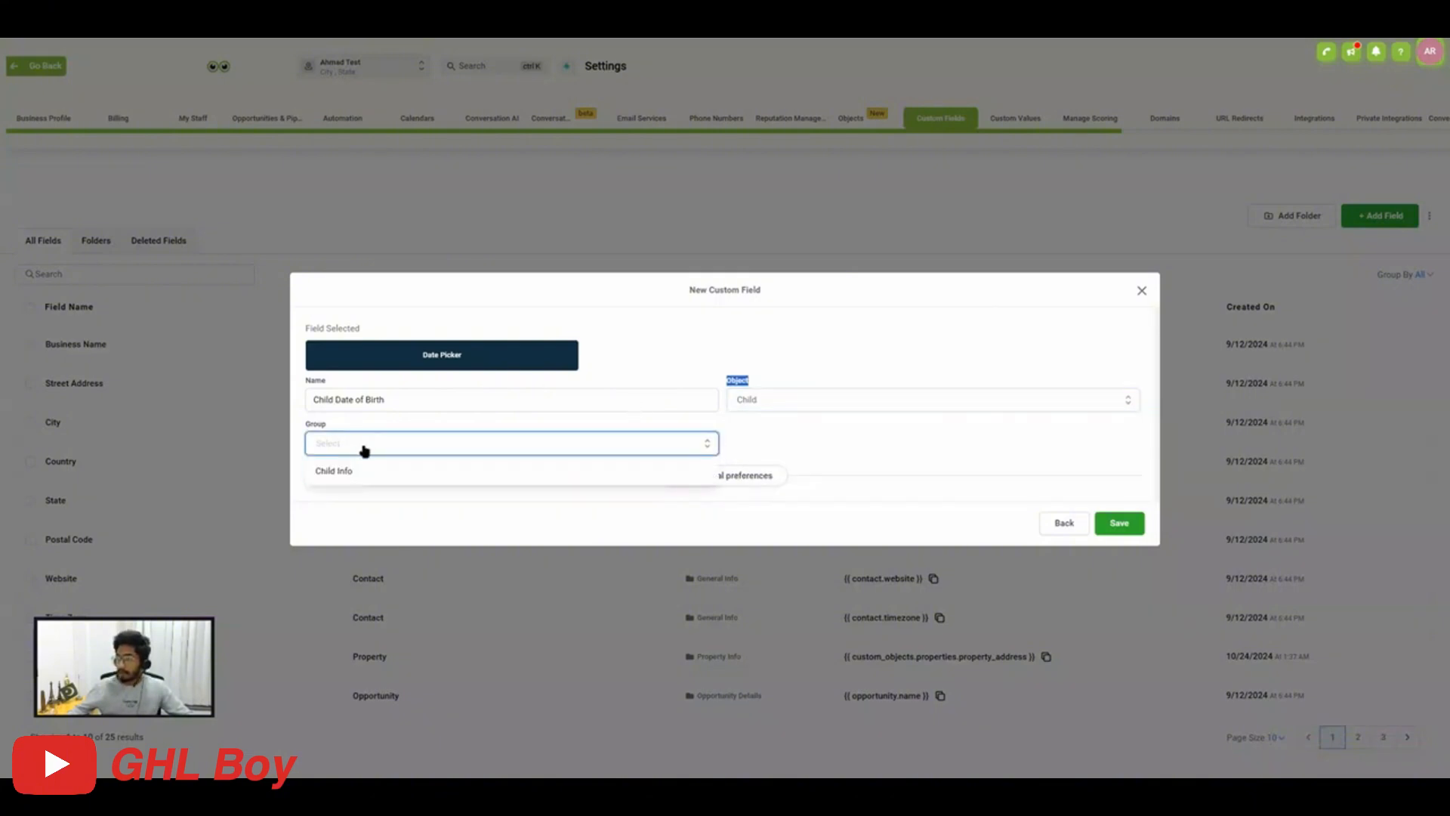
{"action": "left_click", "coordinate": [349, 470]}
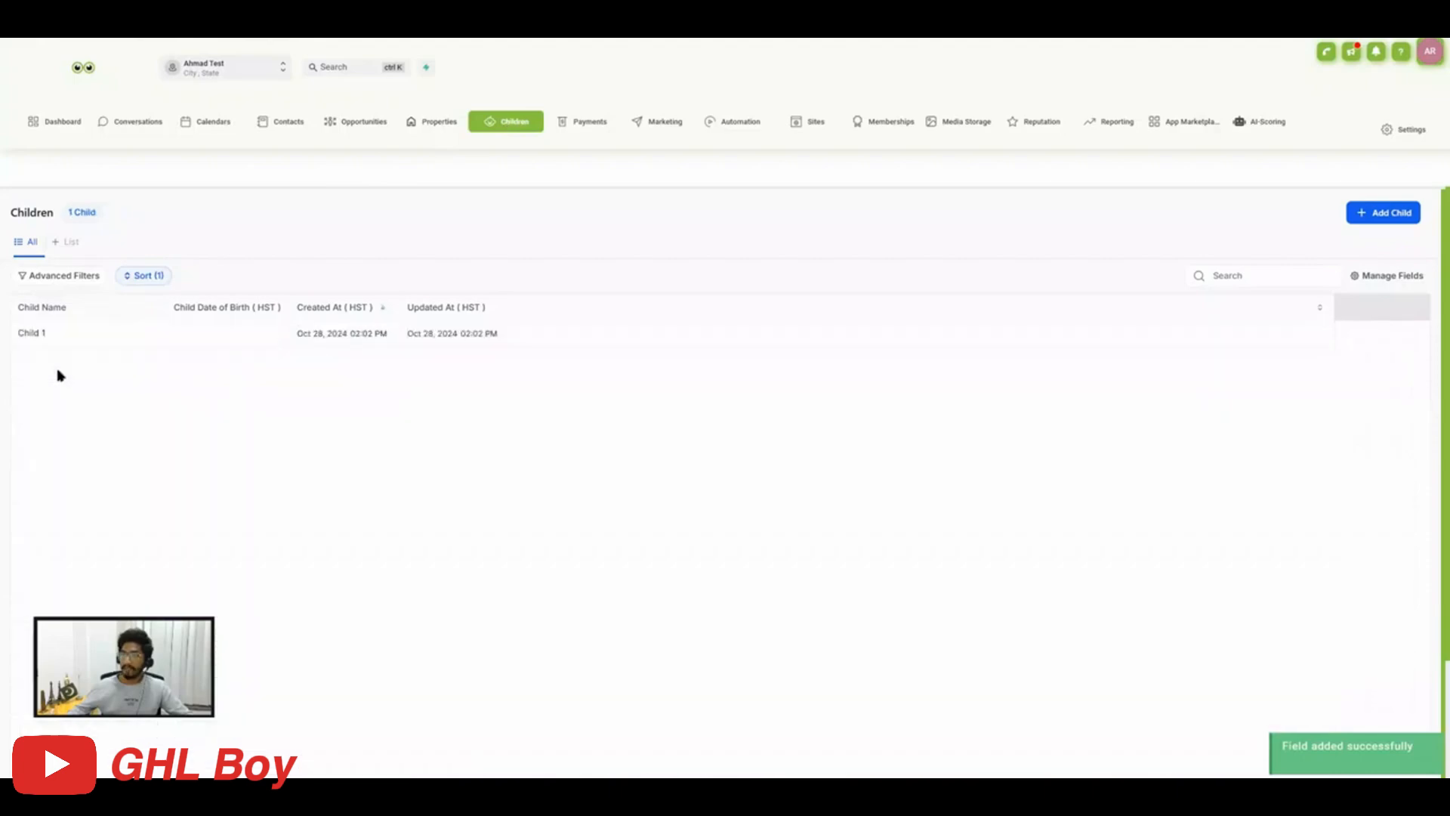
Fill in the Child 1 record's date of birth and save it, then view the record's associations and close it.
{"action": "left_click", "coordinate": [31, 334]}
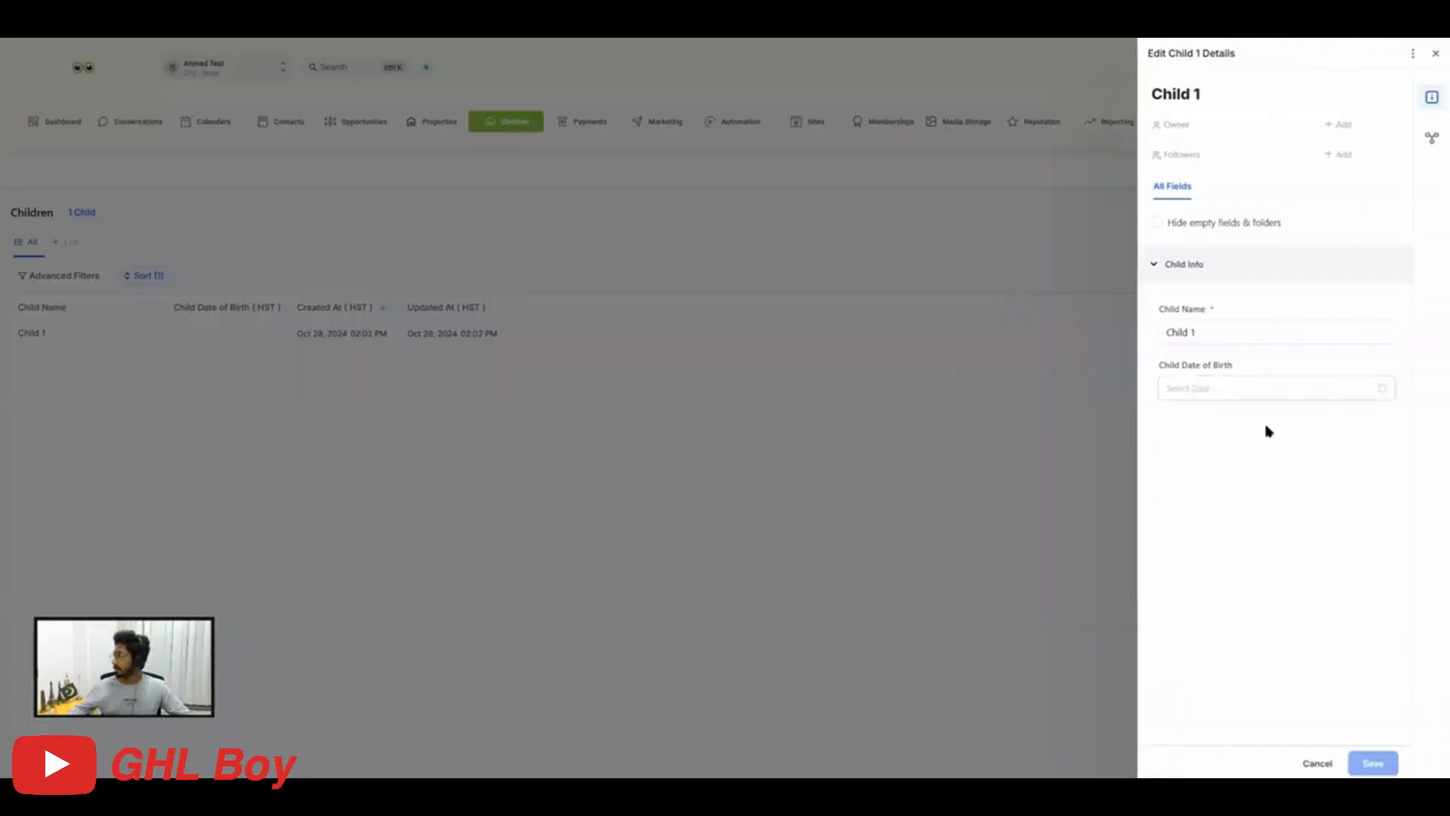
{"action": "left_click", "coordinate": [1192, 266]}
{"action": "left_click", "coordinate": [1188, 268]}
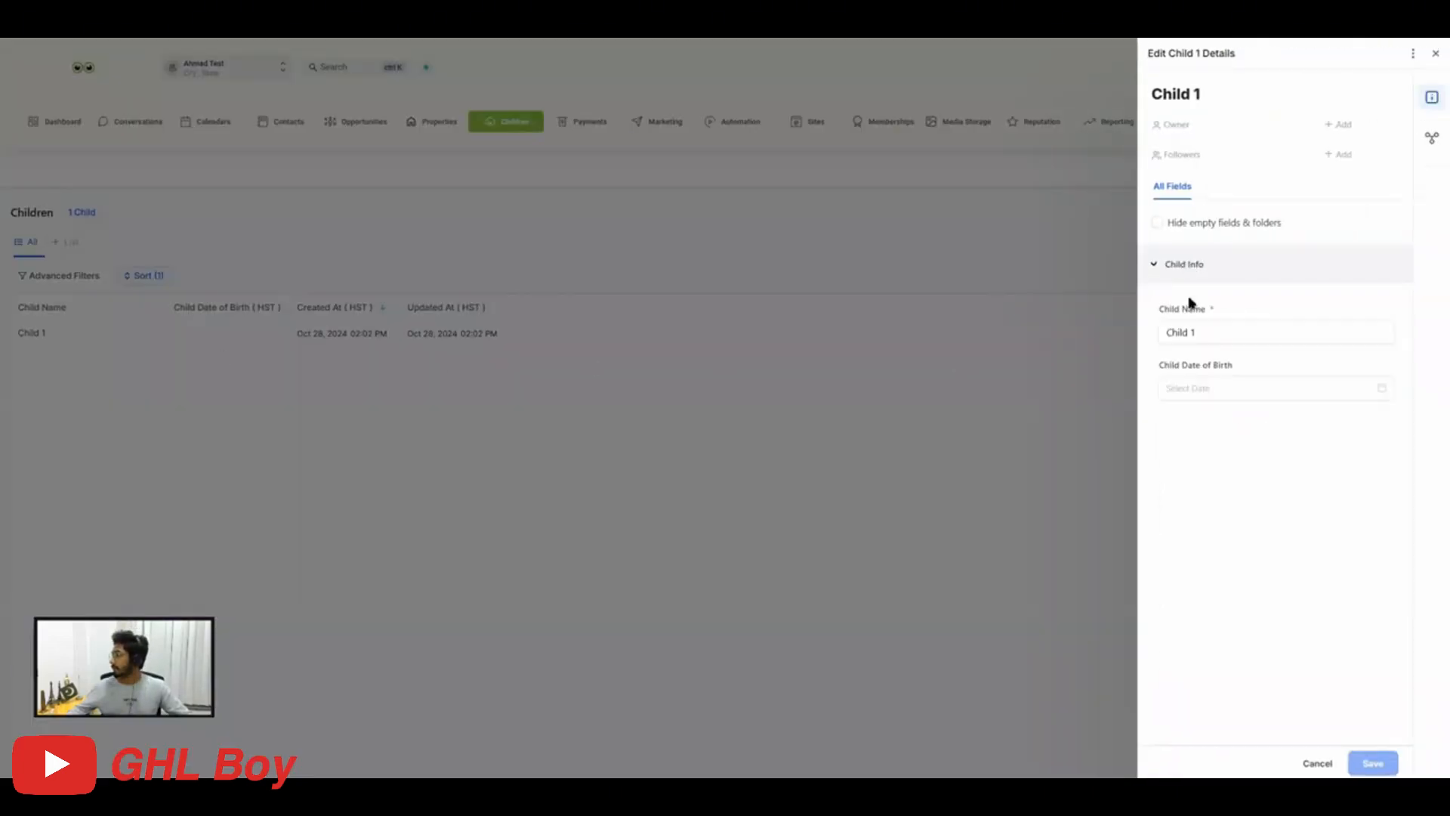
{"action": "left_click", "coordinate": [1198, 388]}
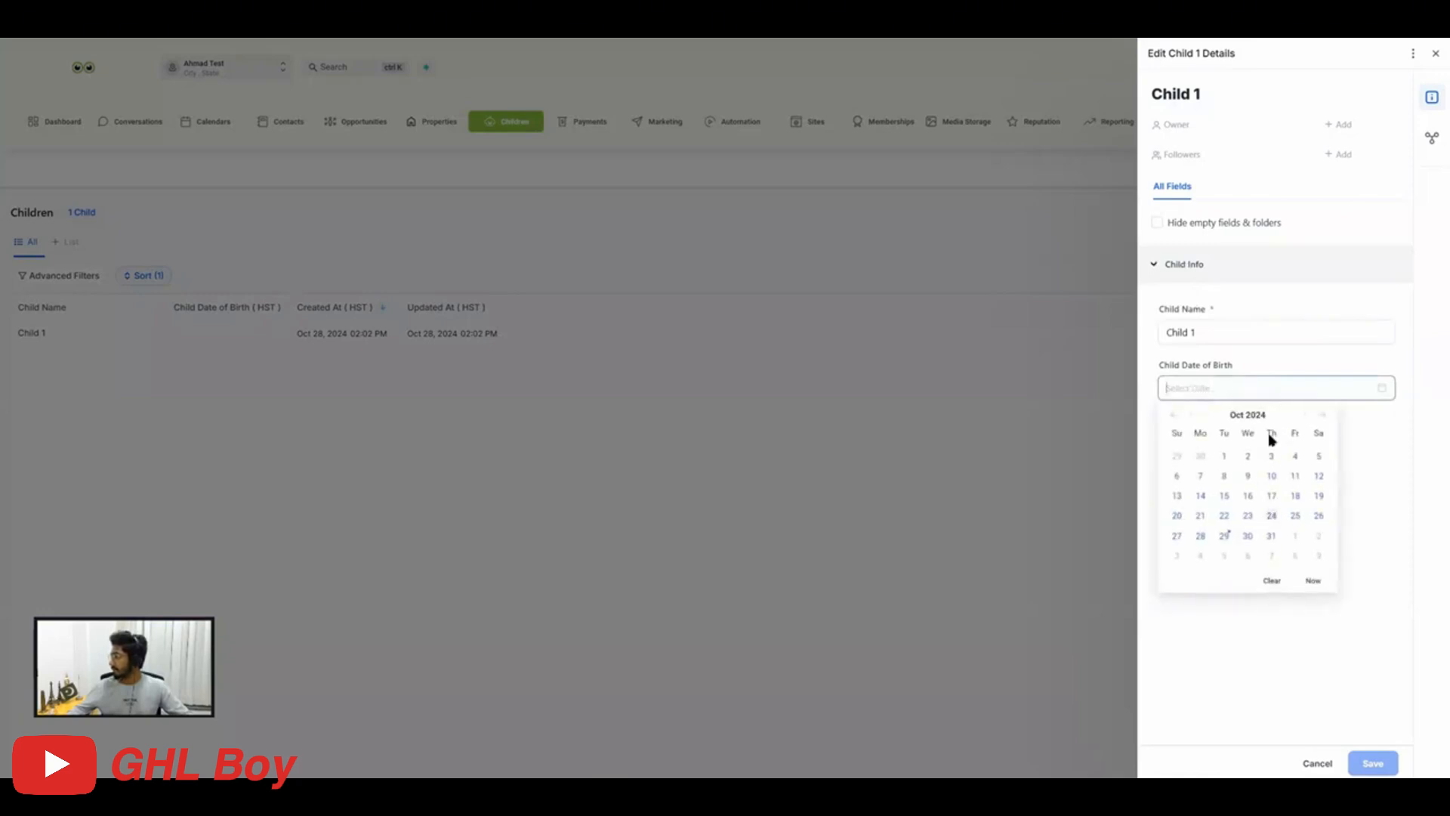
{"action": "left_click", "coordinate": [1274, 492]}
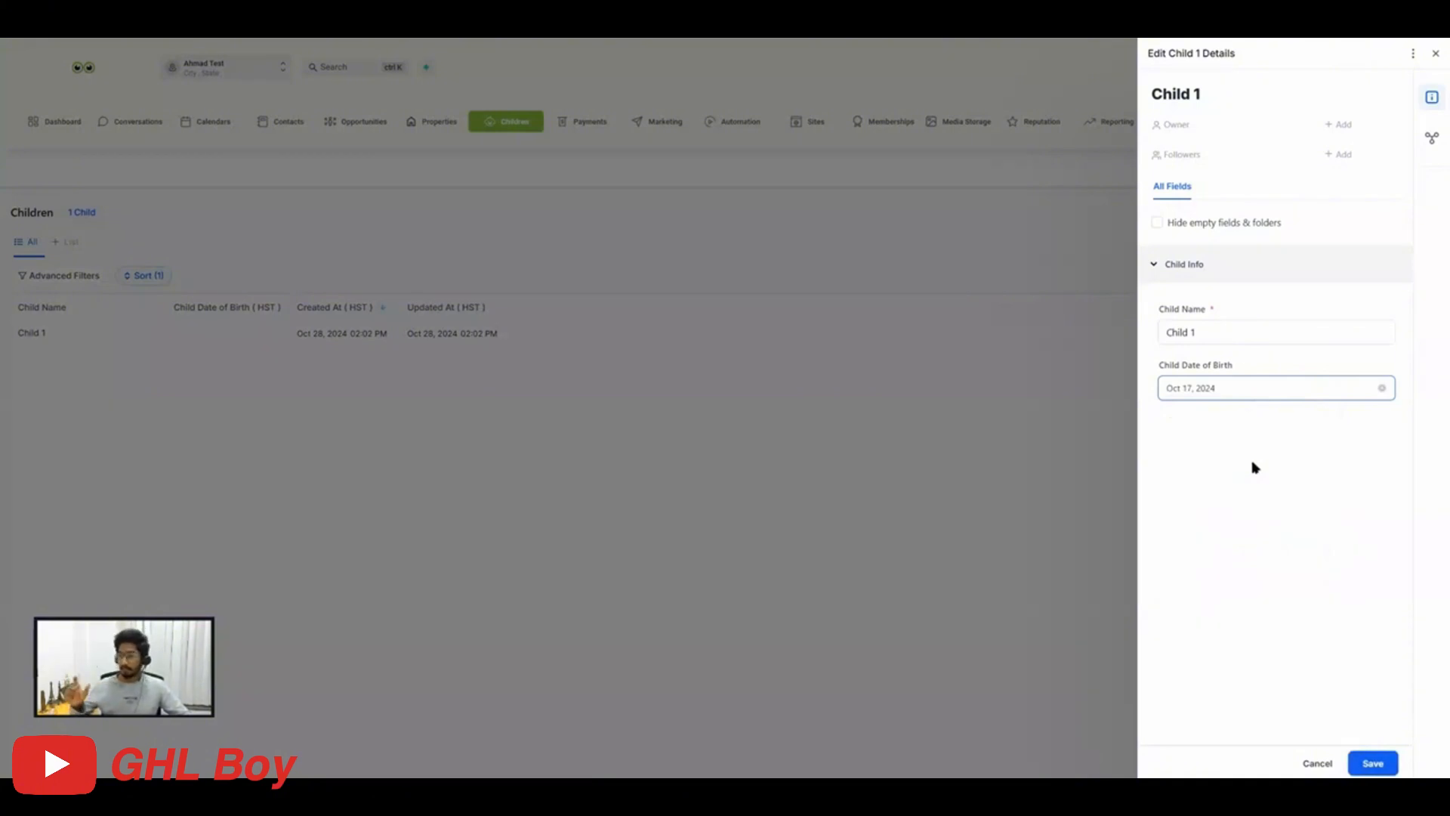
{"action": "left_click", "coordinate": [1377, 765]}
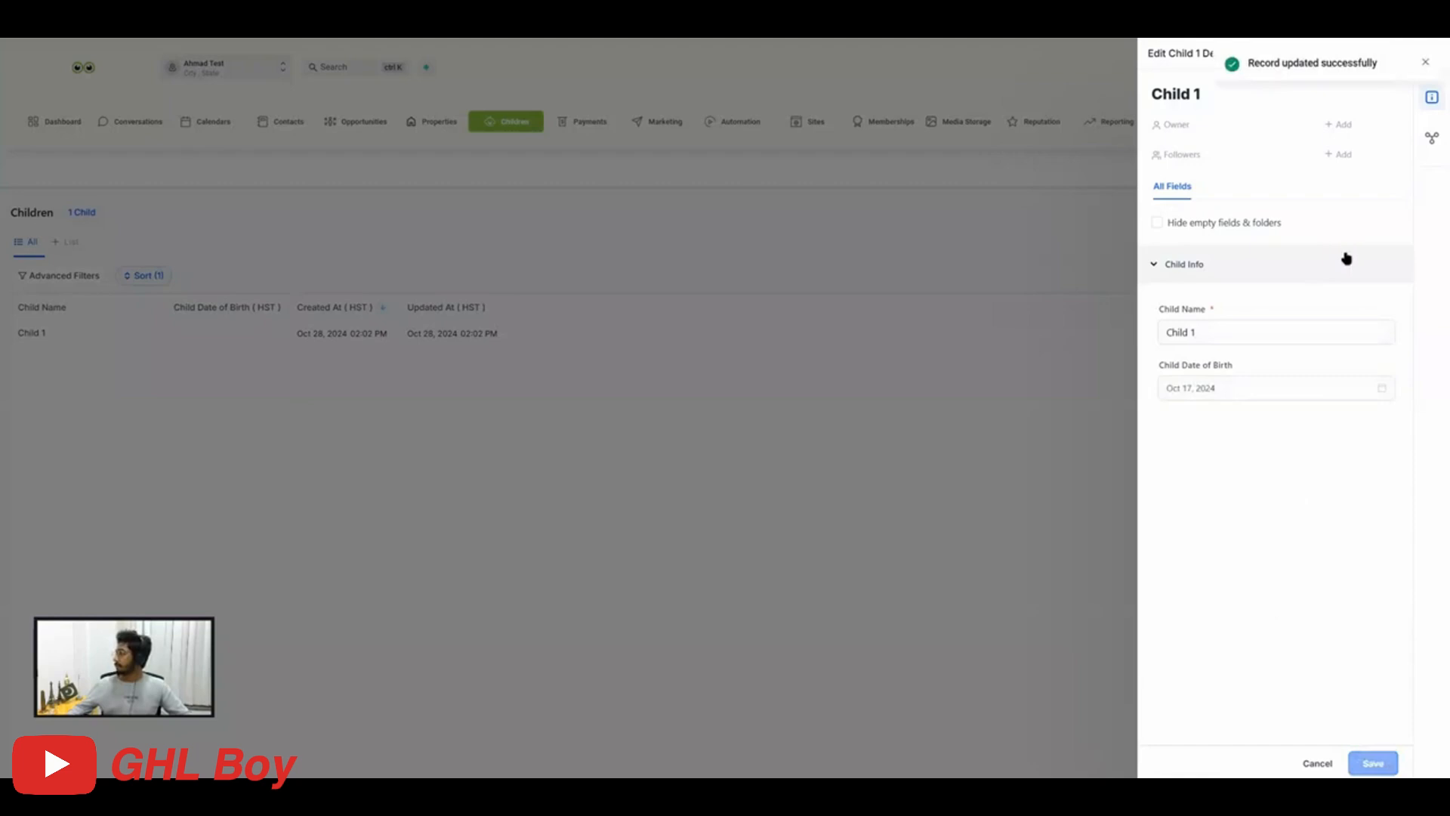
{"action": "left_click", "coordinate": [1432, 141]}
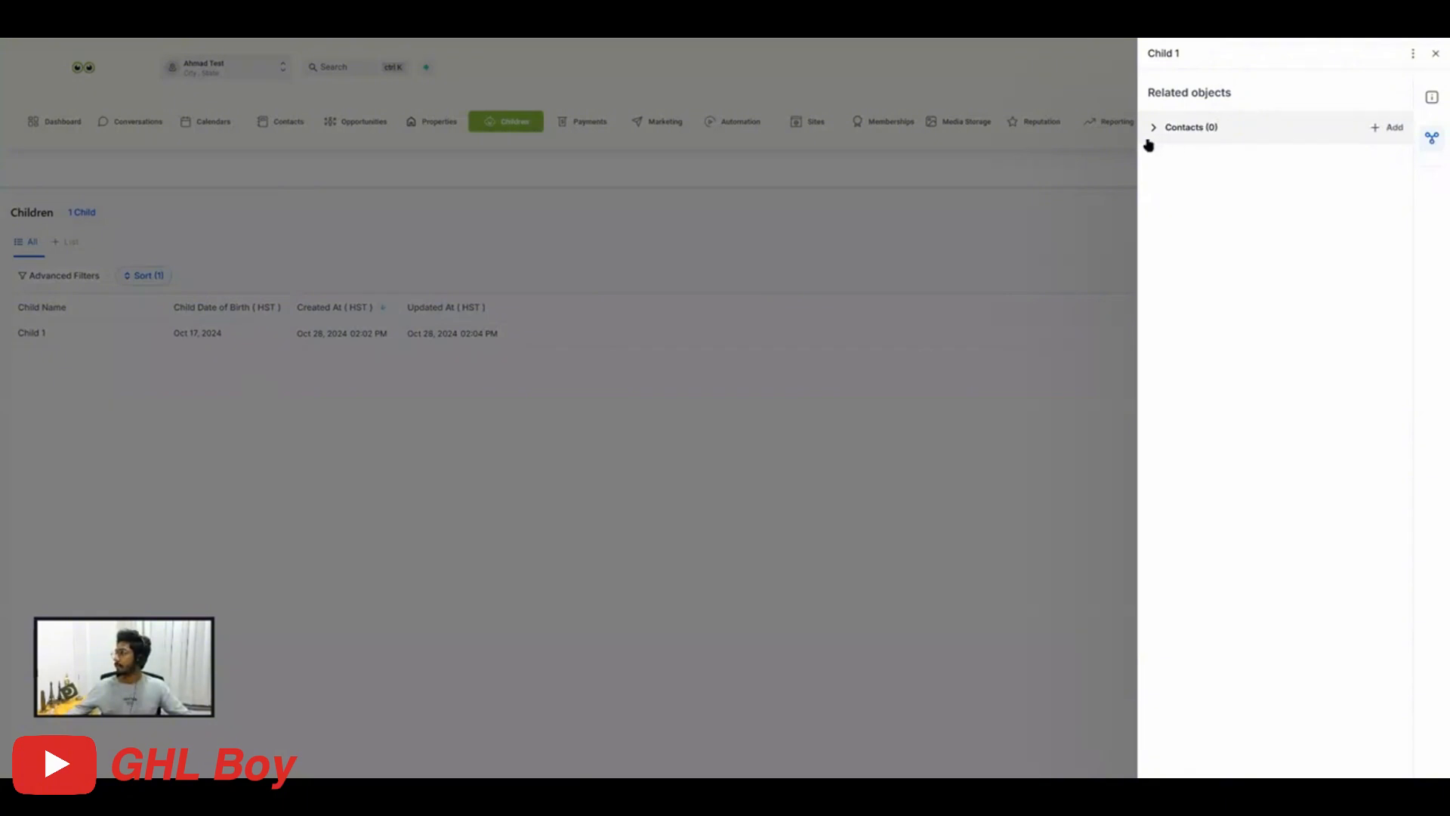
{"action": "left_click", "coordinate": [1435, 53]}
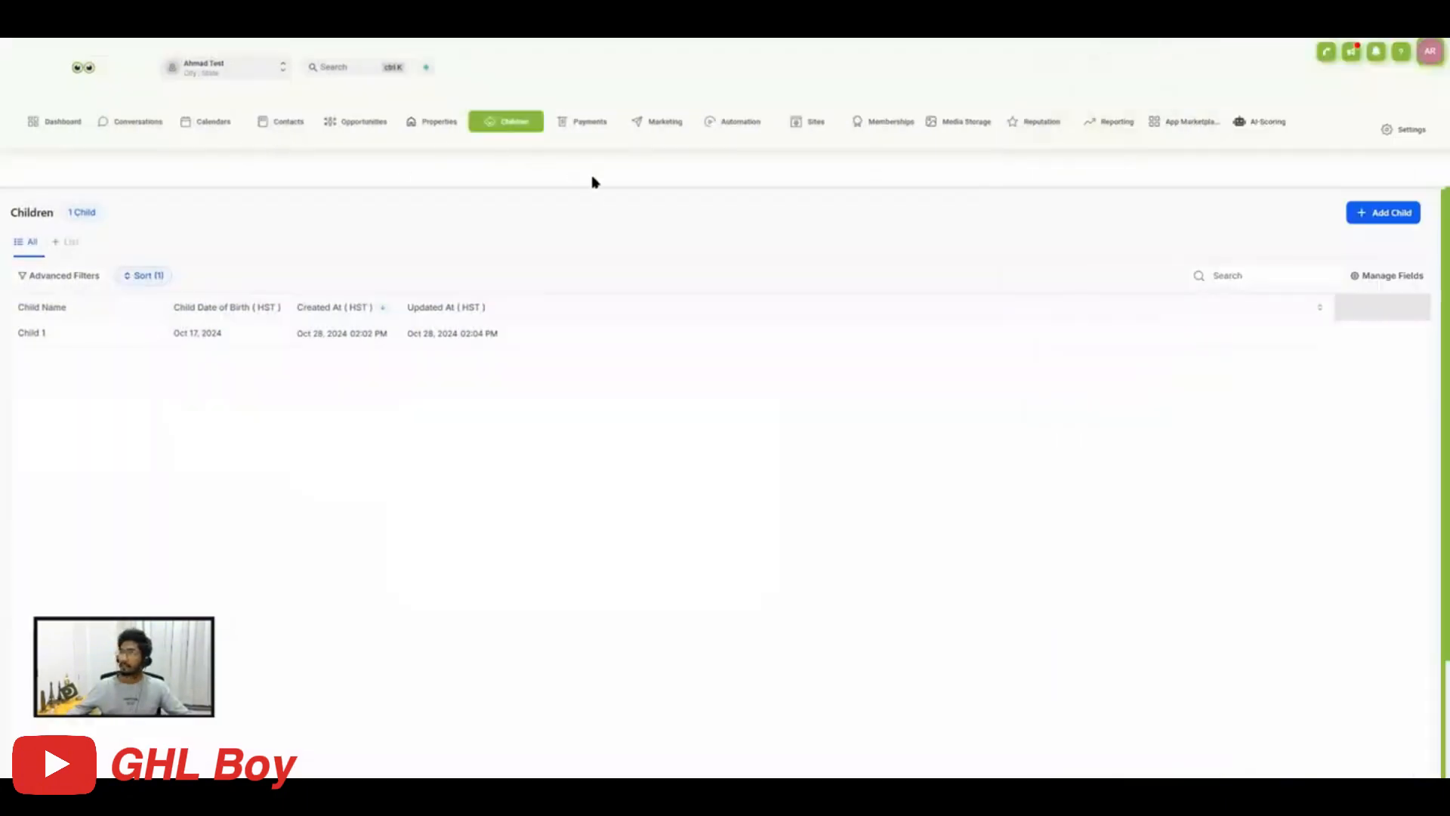
Open the guardian's contact record and expand the Children section of its related objects.
{"action": "left_click", "coordinate": [292, 132]}
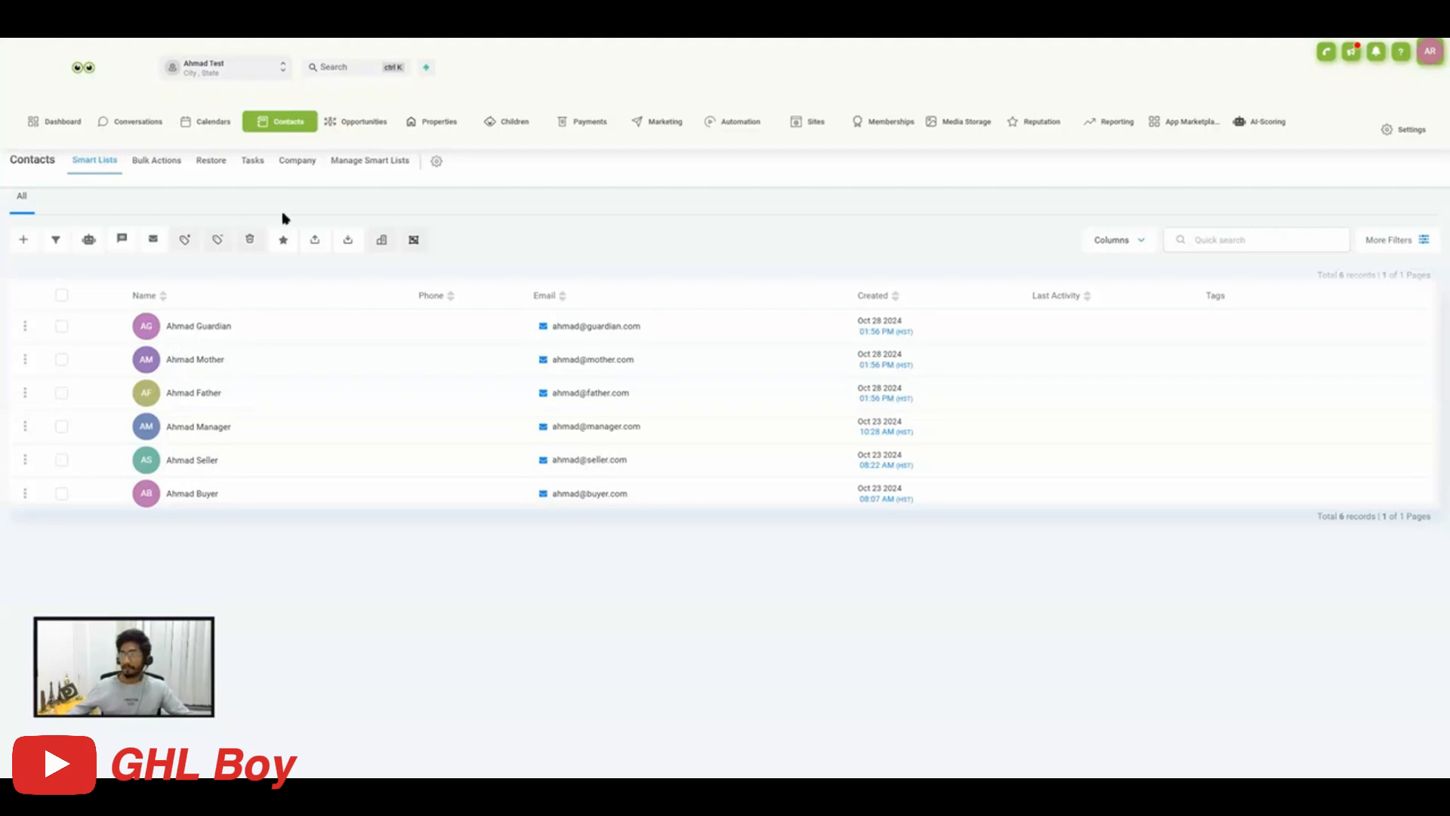
{"action": "left_click", "coordinate": [201, 326]}
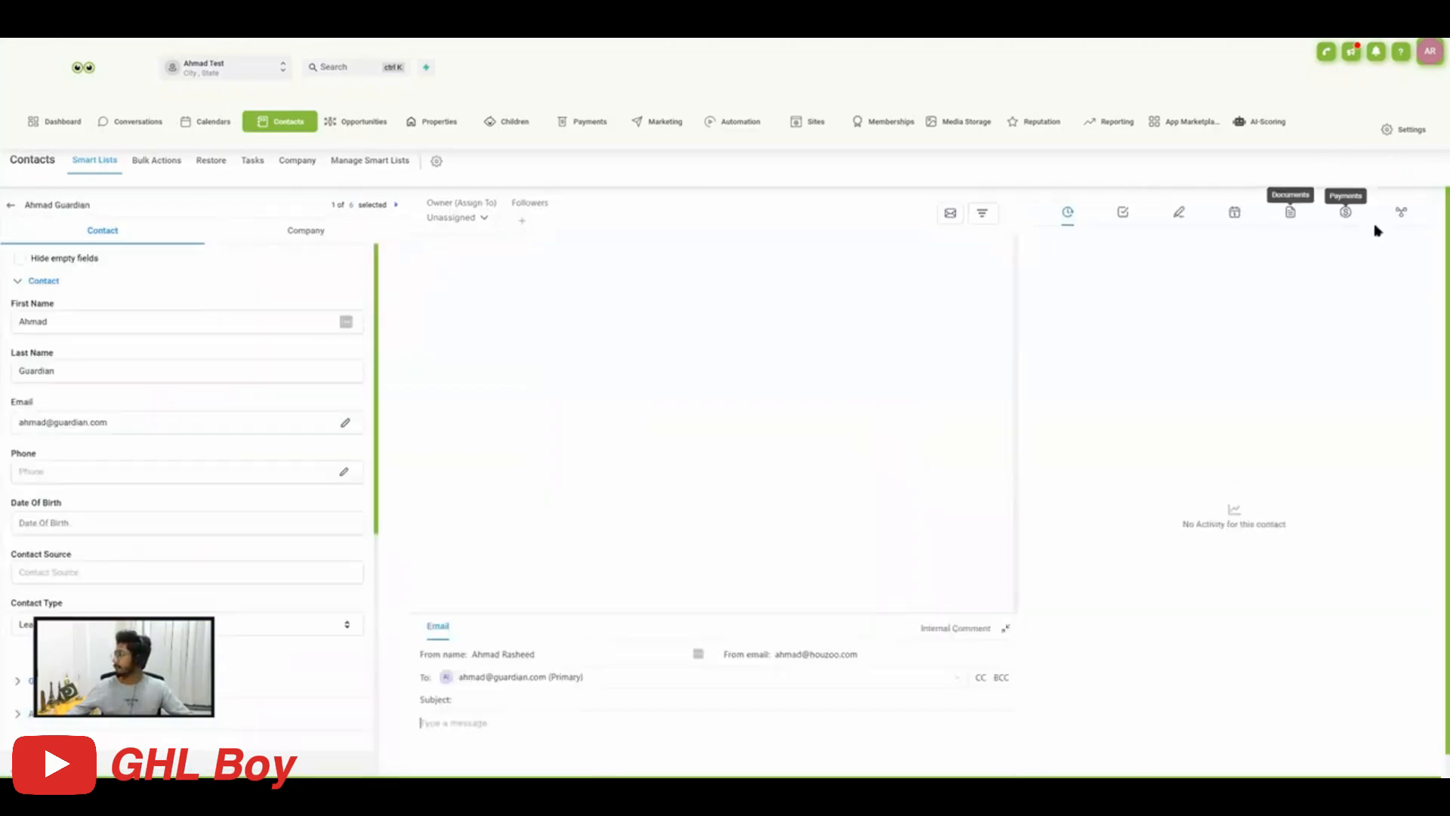
{"action": "left_click", "coordinate": [1401, 214]}
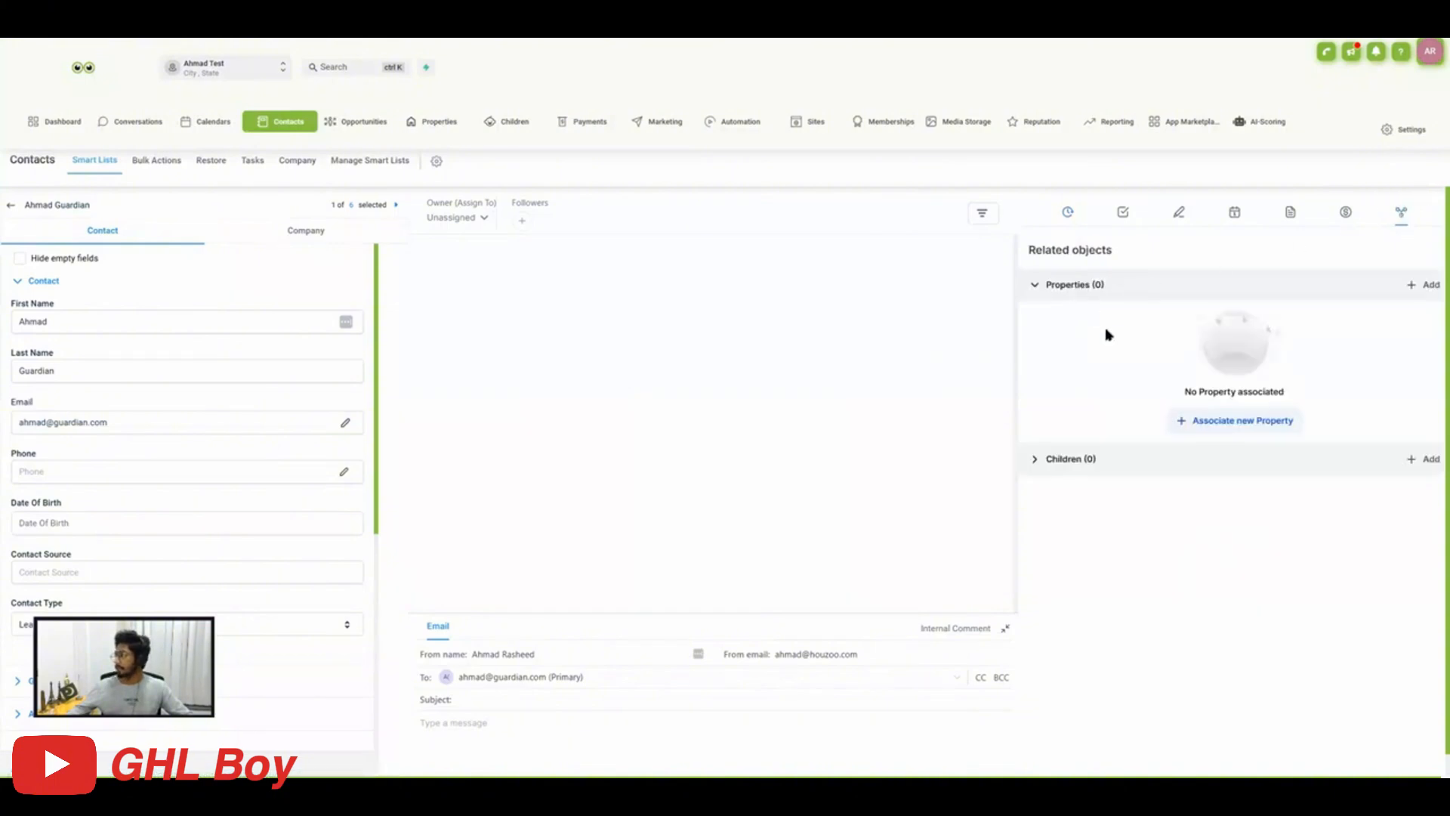
{"action": "scroll", "coordinate": [1199, 427], "scroll_direction": "down", "scroll_amount": 1}
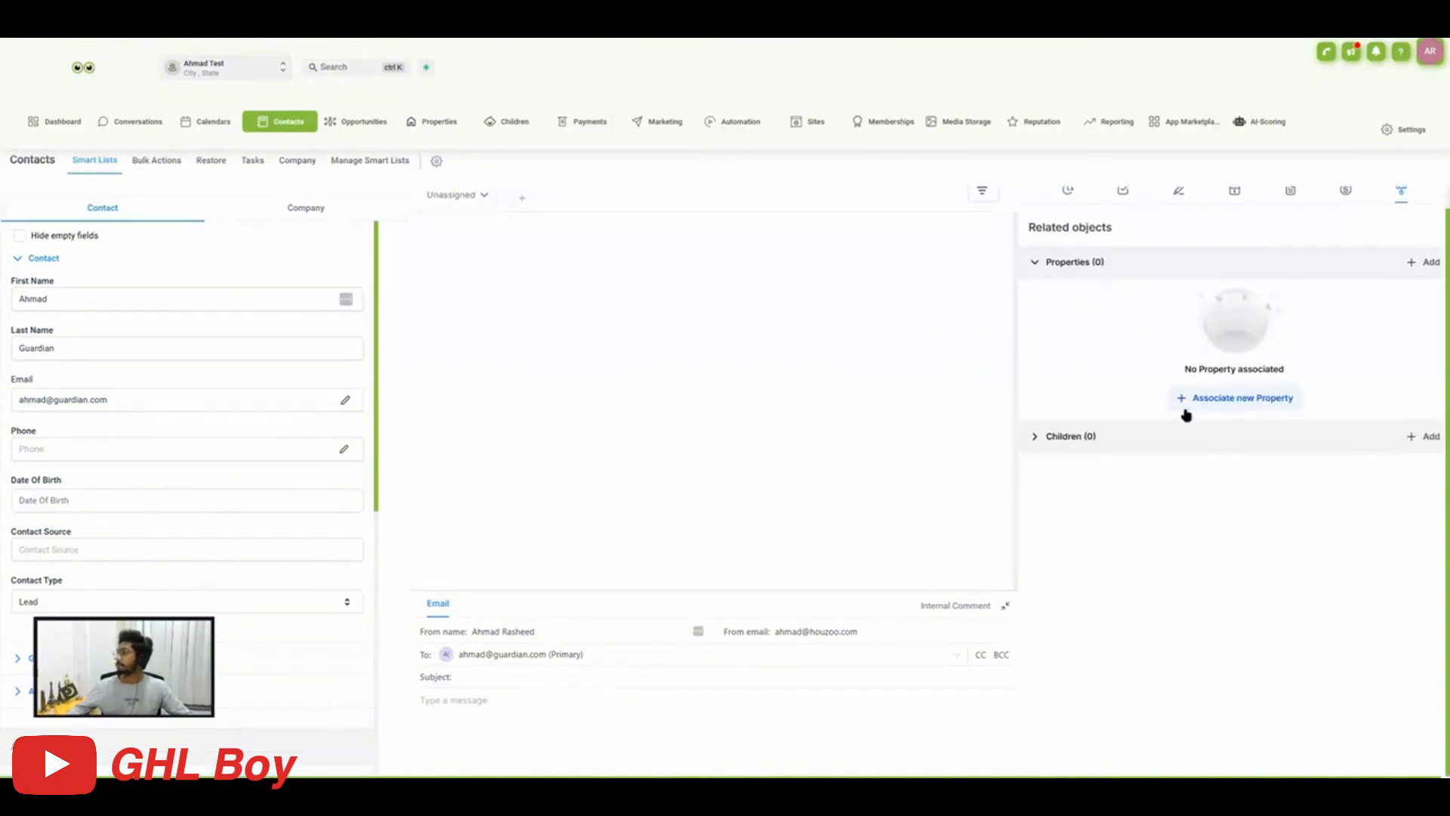
{"action": "left_click", "coordinate": [1076, 439]}
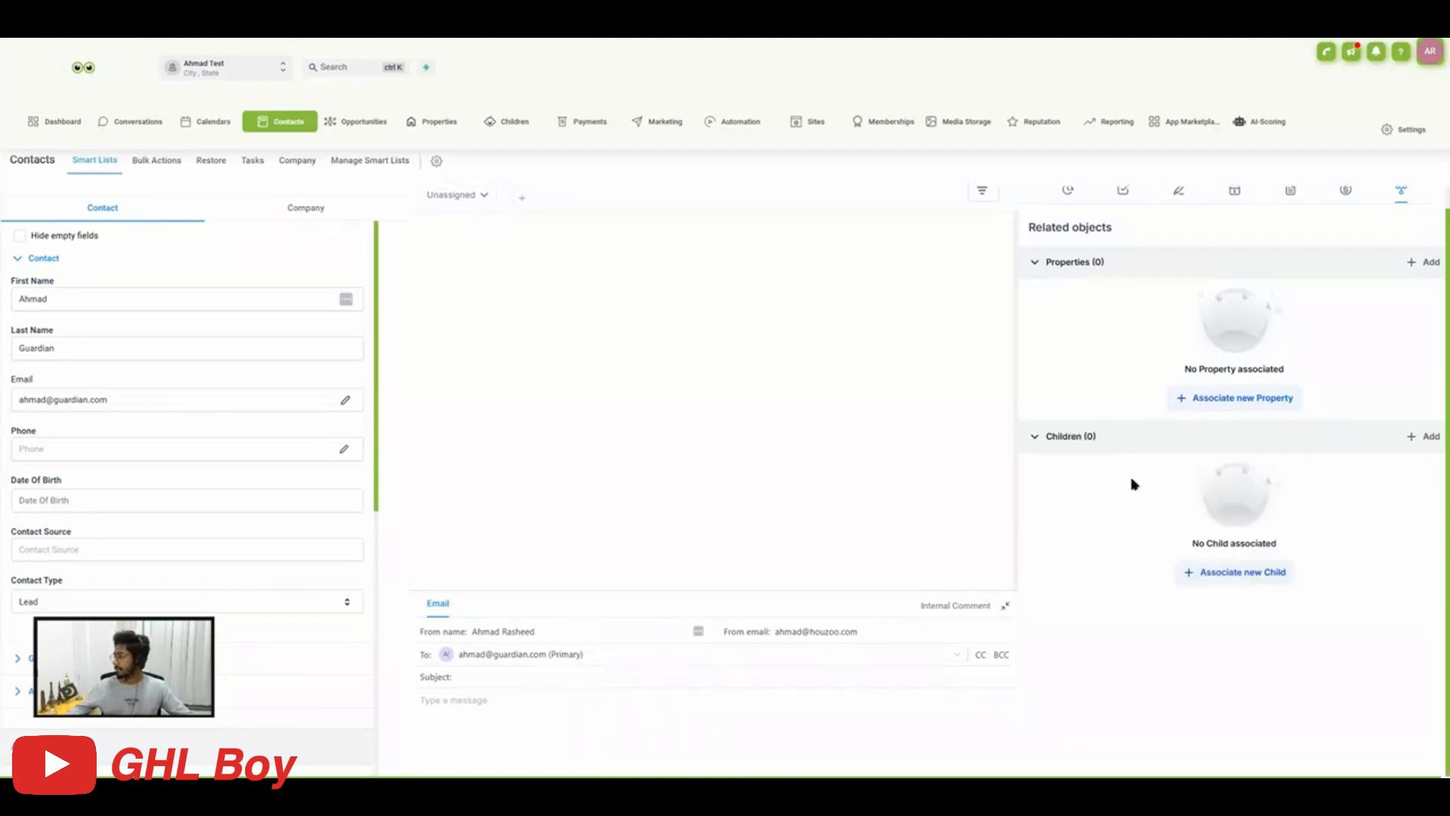
Associate Child 1 with the guardian contact, replacing the Father label with Guardian, and save the relation.
{"action": "left_click", "coordinate": [1236, 575]}
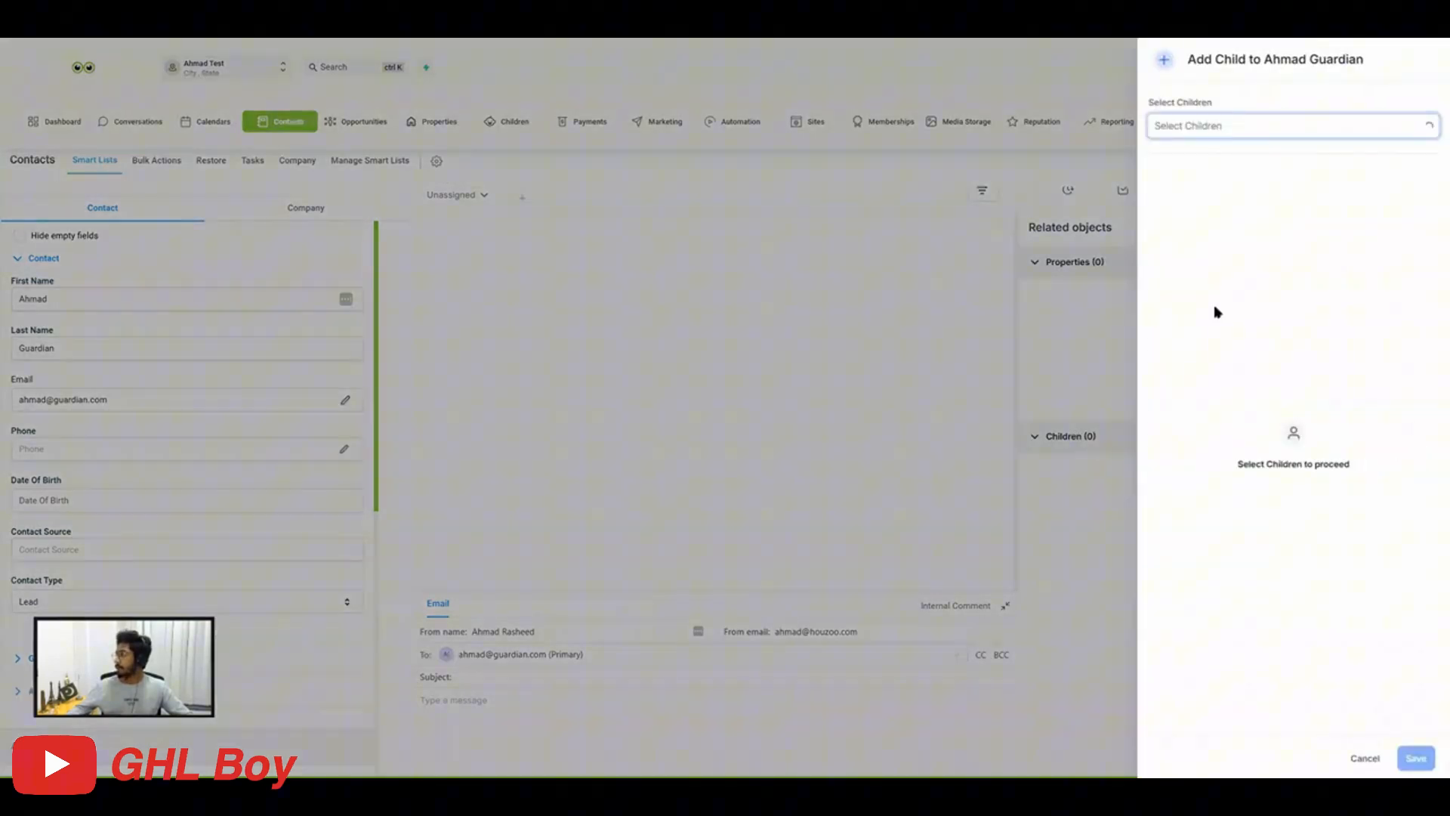
{"action": "left_click", "coordinate": [1221, 134]}
{"action": "left_click", "coordinate": [1190, 155]}
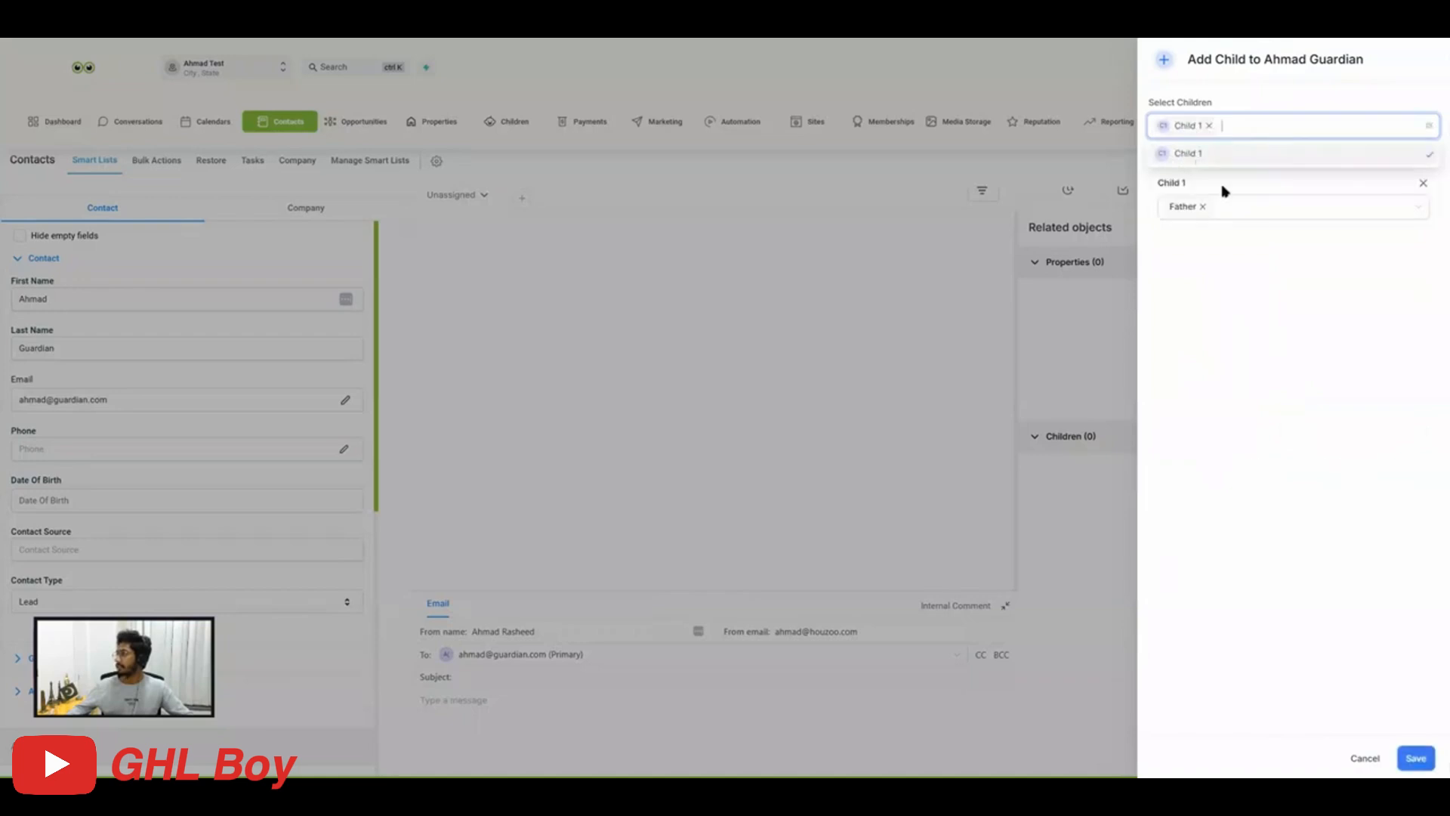
{"action": "left_click", "coordinate": [1193, 216]}
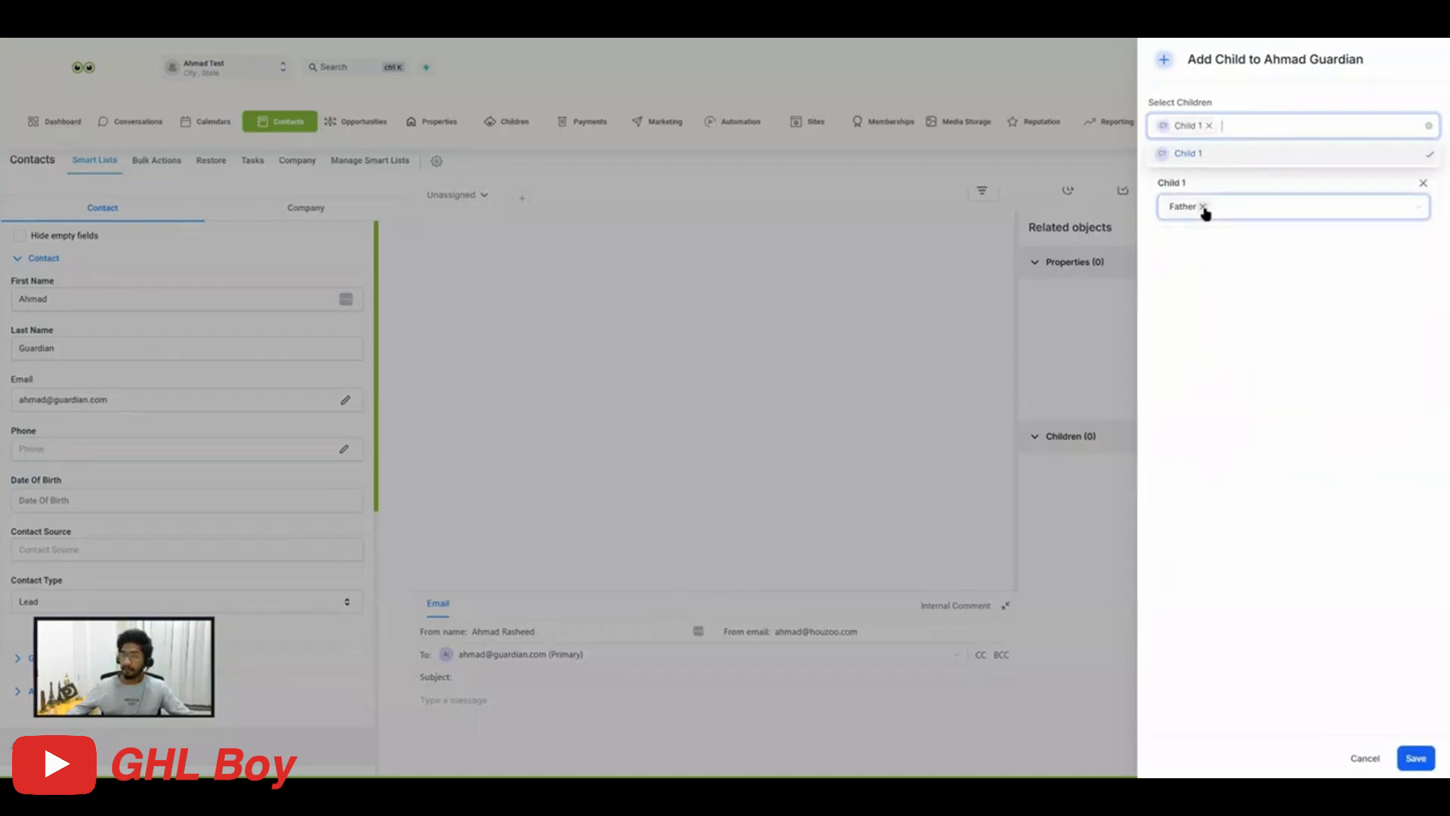
{"action": "left_click", "coordinate": [1203, 207]}
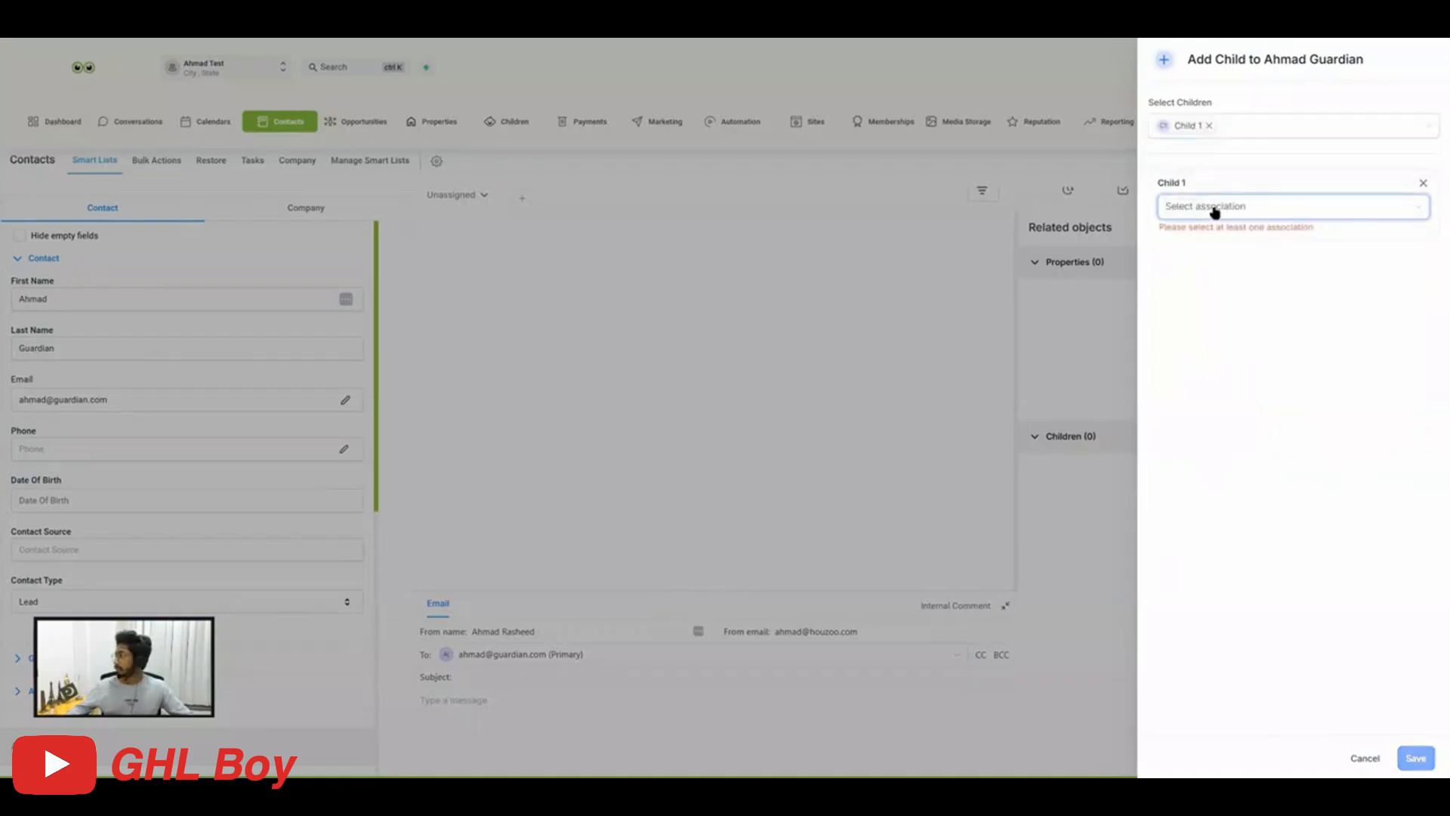
{"action": "left_click", "coordinate": [1214, 211]}
{"action": "left_click", "coordinate": [1193, 303]}
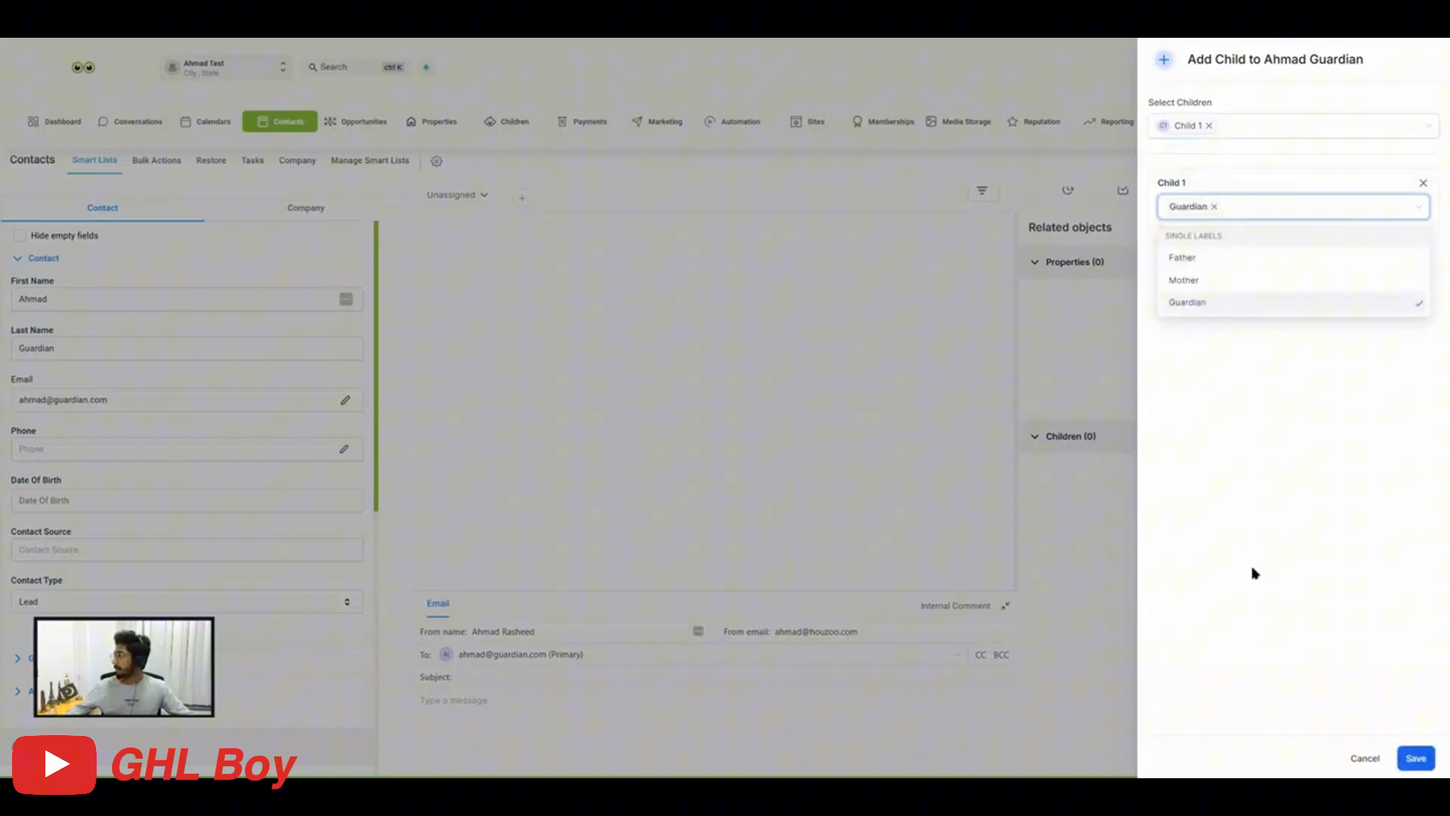
{"action": "left_click", "coordinate": [1327, 610]}
{"action": "left_click", "coordinate": [1416, 759]}
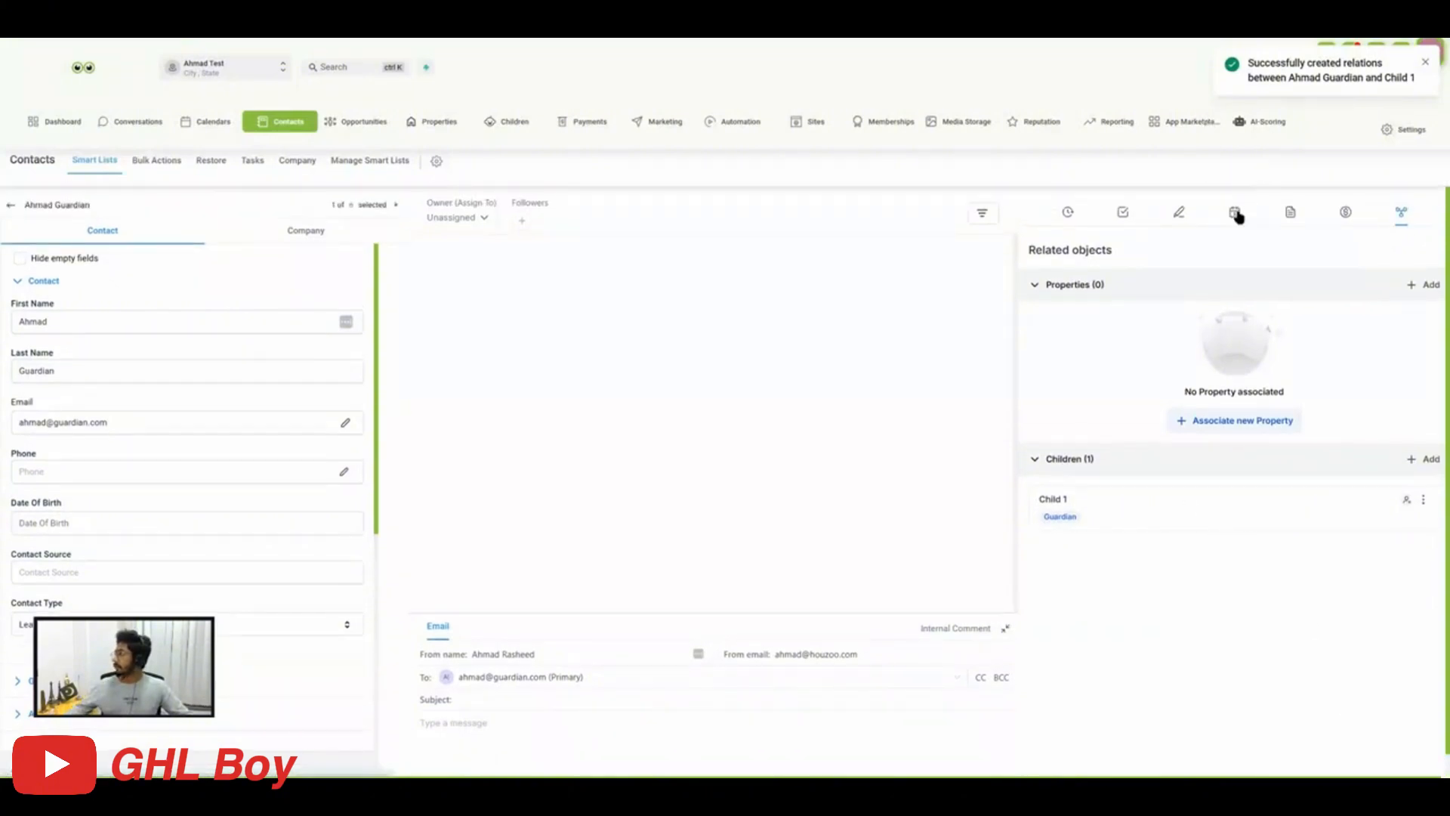
Reload the guardian contact's associations, collapse Properties and check the label on the related child.
{"action": "left_click", "coordinate": [1237, 213]}
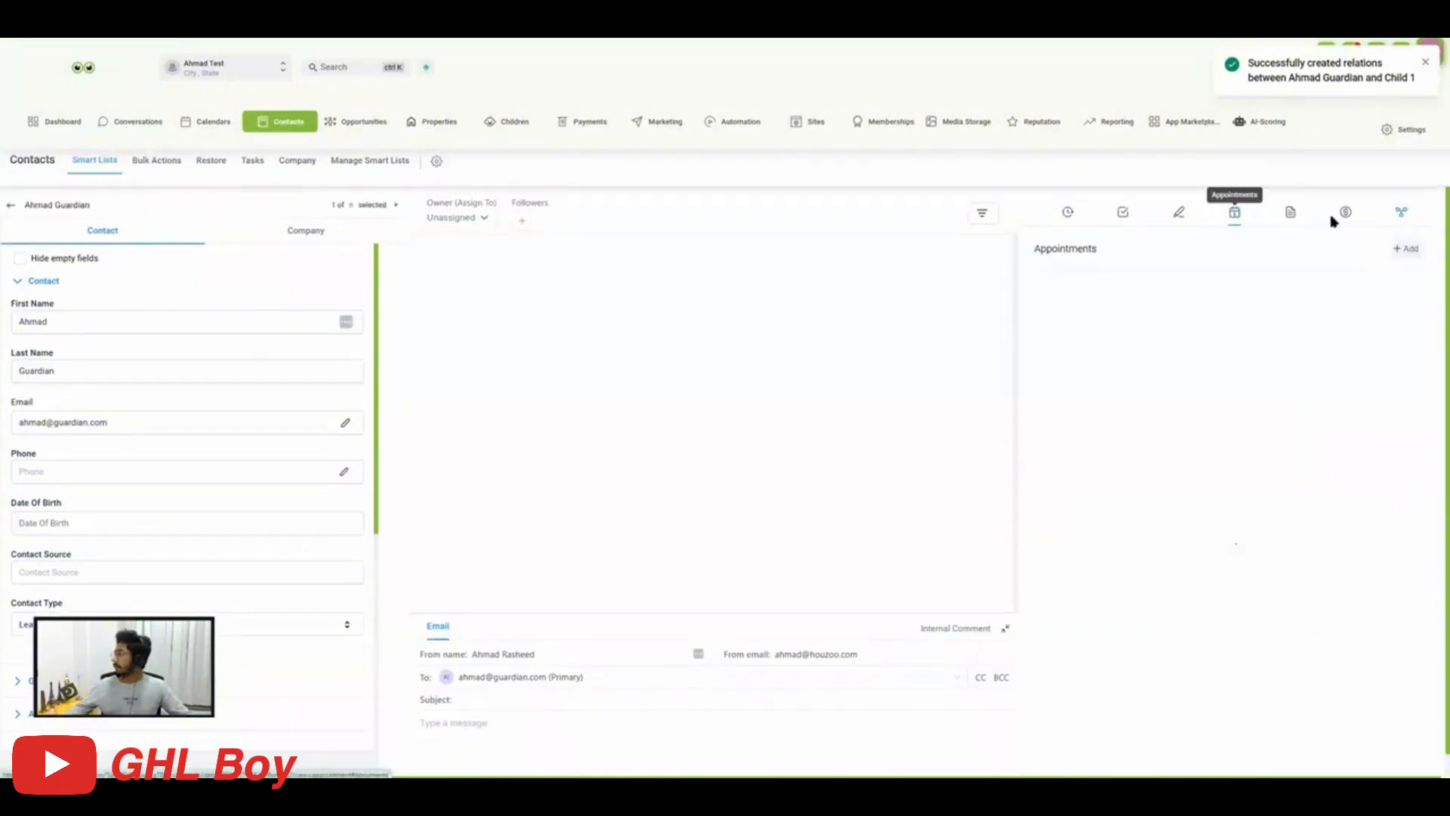
{"action": "left_click", "coordinate": [1401, 214]}
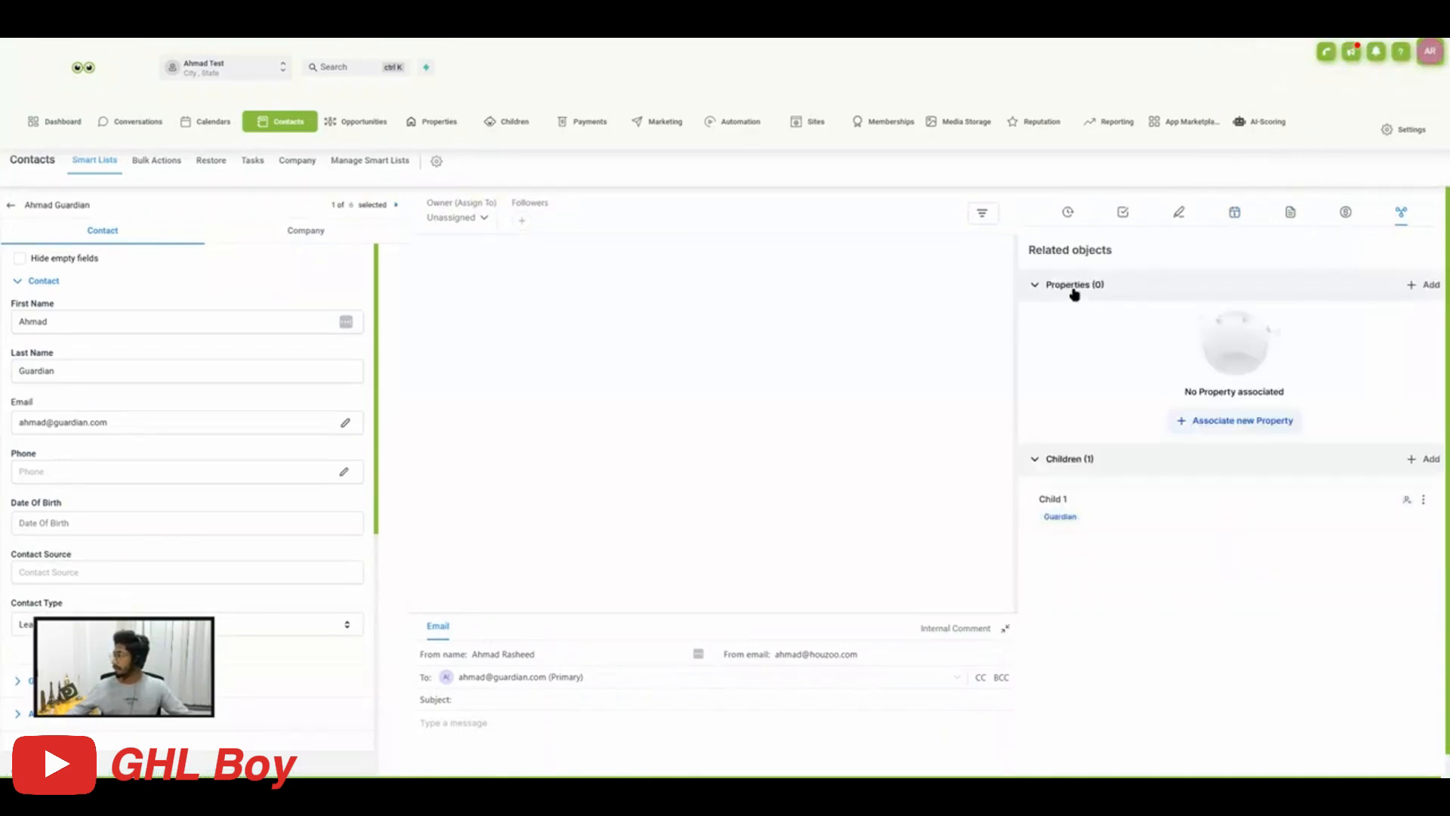
{"action": "left_click", "coordinate": [1072, 287]}
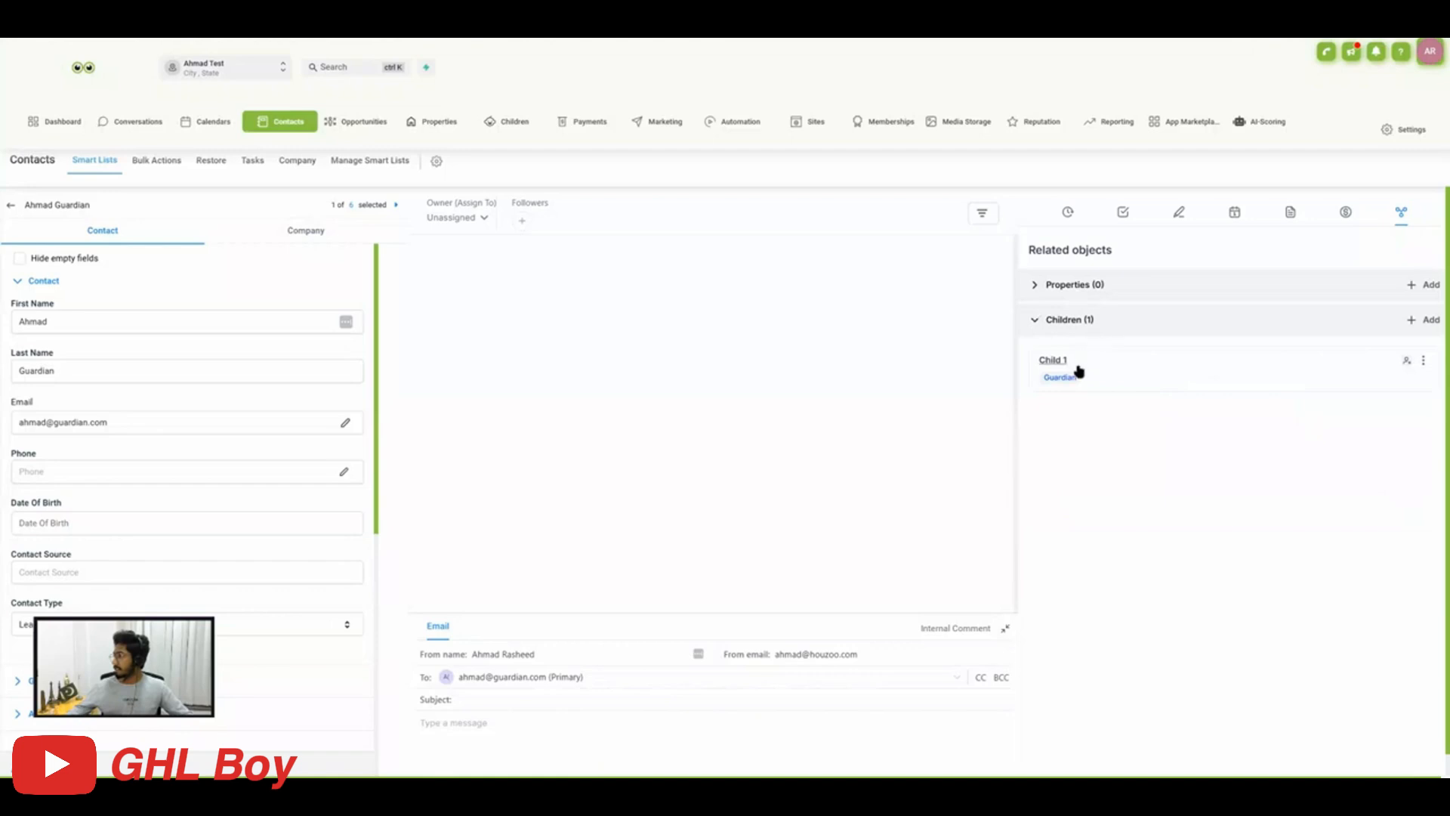
{"action": "left_click_drag", "start_coordinate": [1088, 385], "coordinate": [1042, 378]}
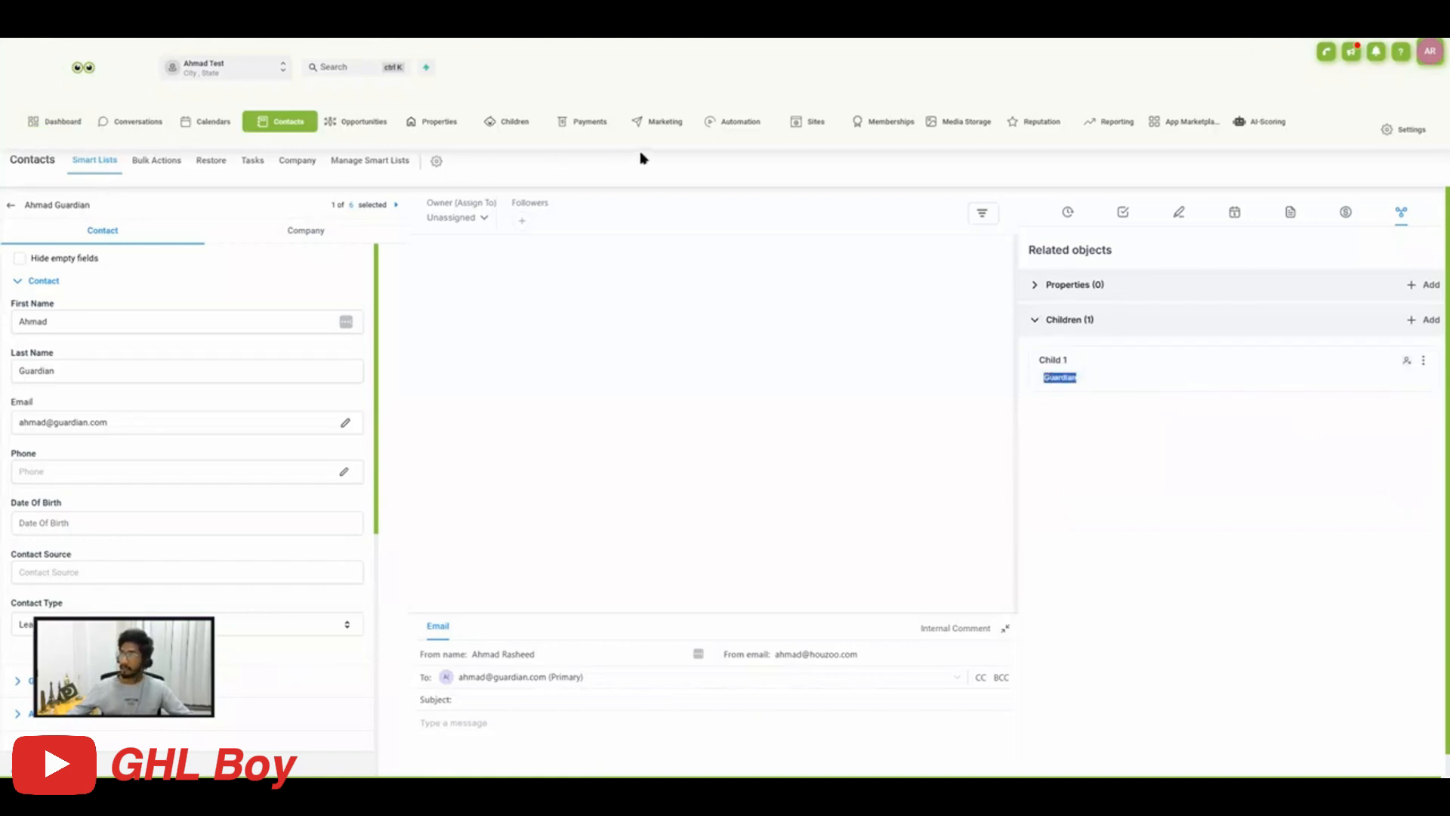
Open the Child 1 record from the Children list and check the label on its related contact.
{"action": "left_click", "coordinate": [508, 124]}
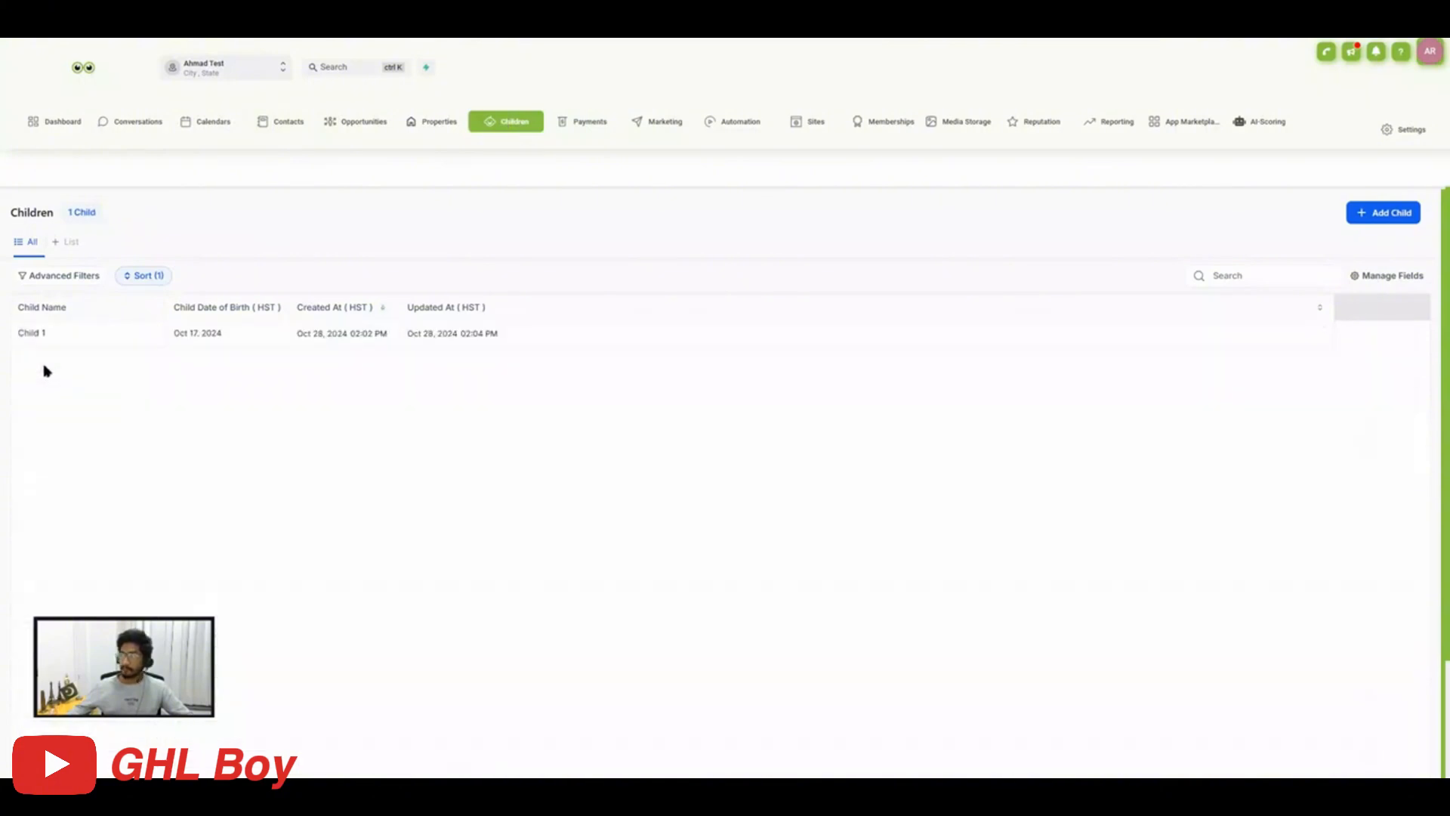
{"action": "left_click", "coordinate": [52, 339]}
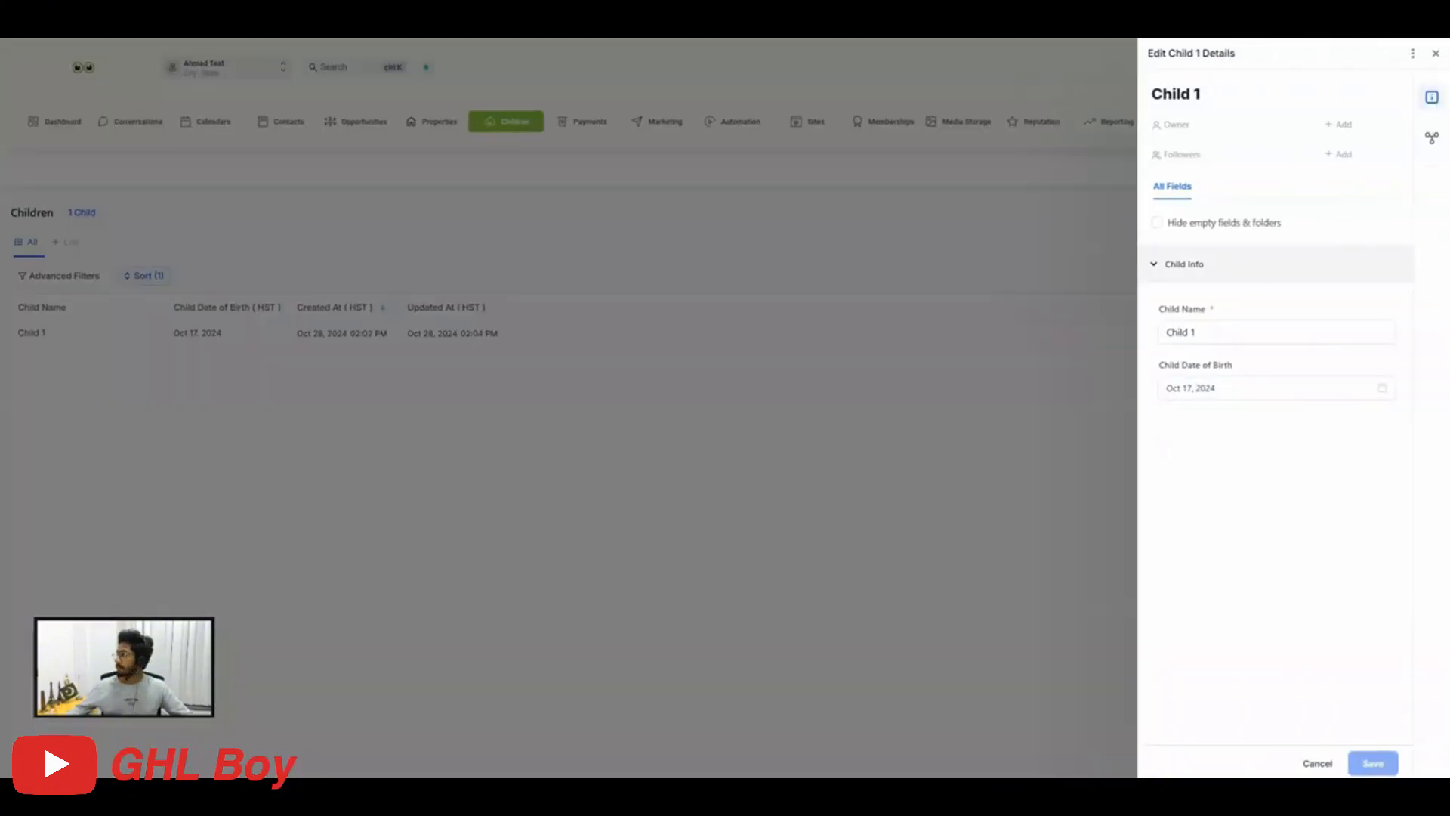
{"action": "left_click", "coordinate": [1433, 143]}
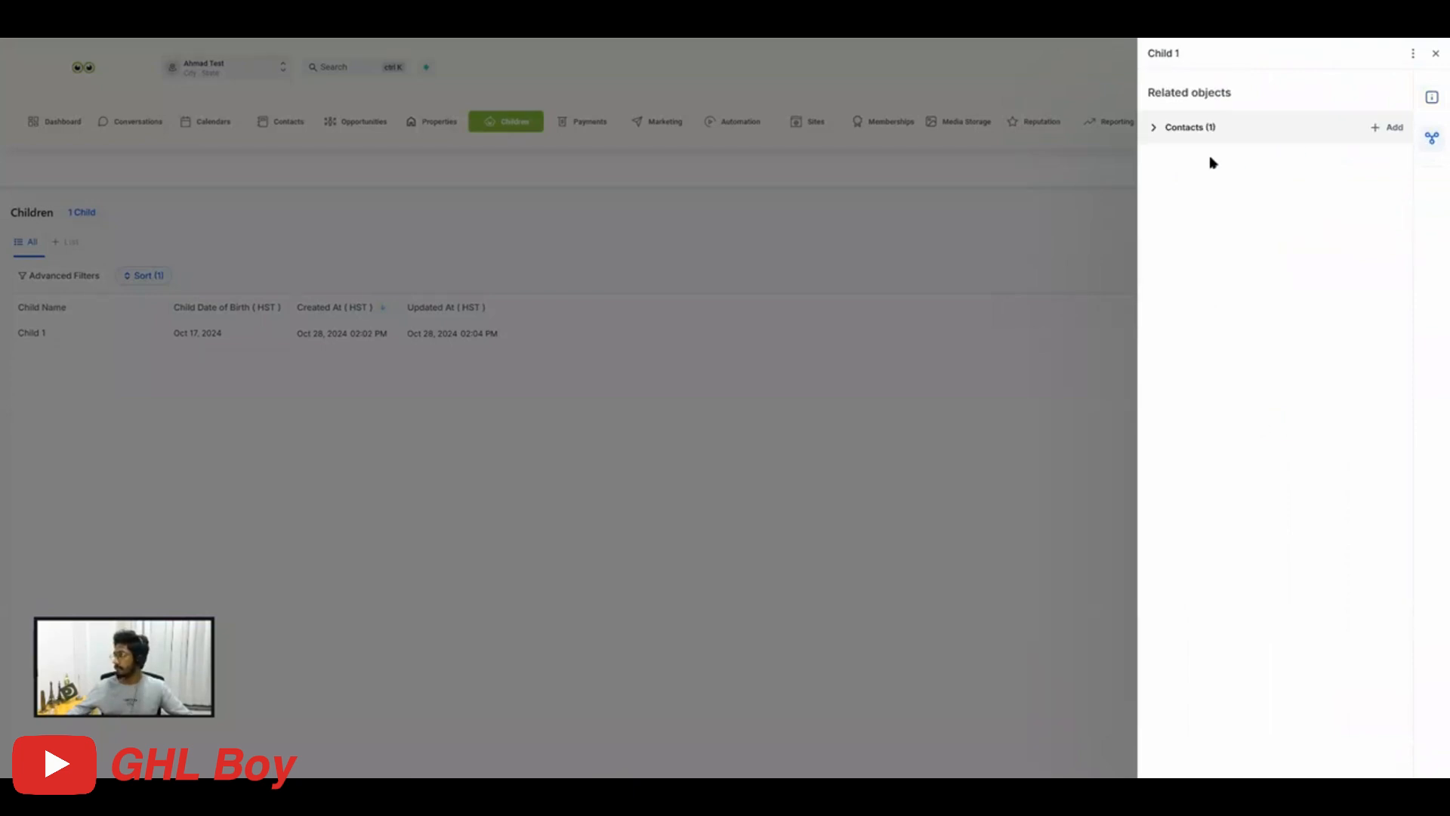
{"action": "left_click", "coordinate": [1190, 129]}
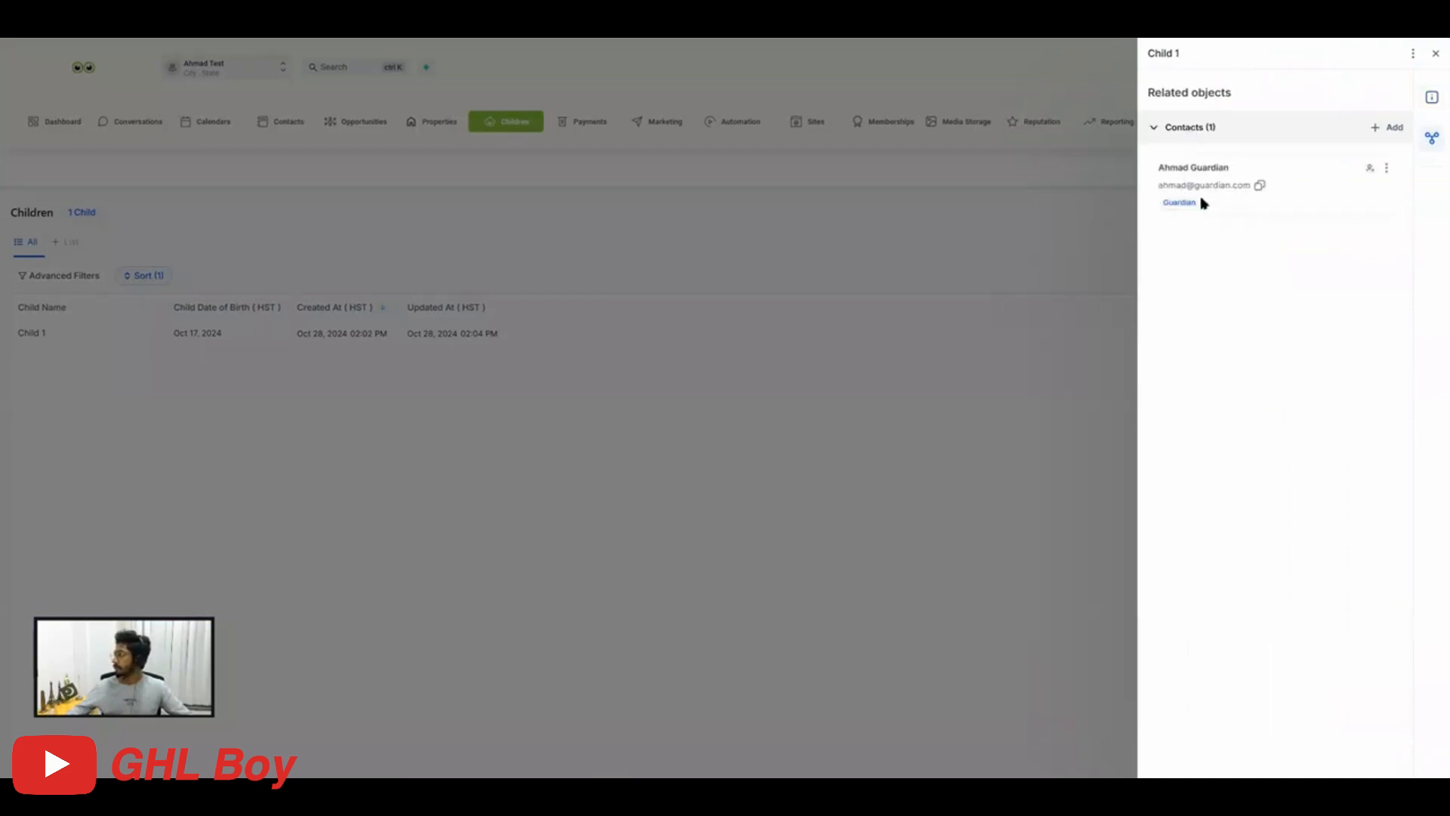
{"action": "left_click_drag", "start_coordinate": [1201, 202], "coordinate": [1176, 199]}
Add the mother contact to Child 1, replacing the Father label with Mother, and save the relation.
{"action": "left_click", "coordinate": [1395, 129]}
{"action": "left_click", "coordinate": [1219, 135]}
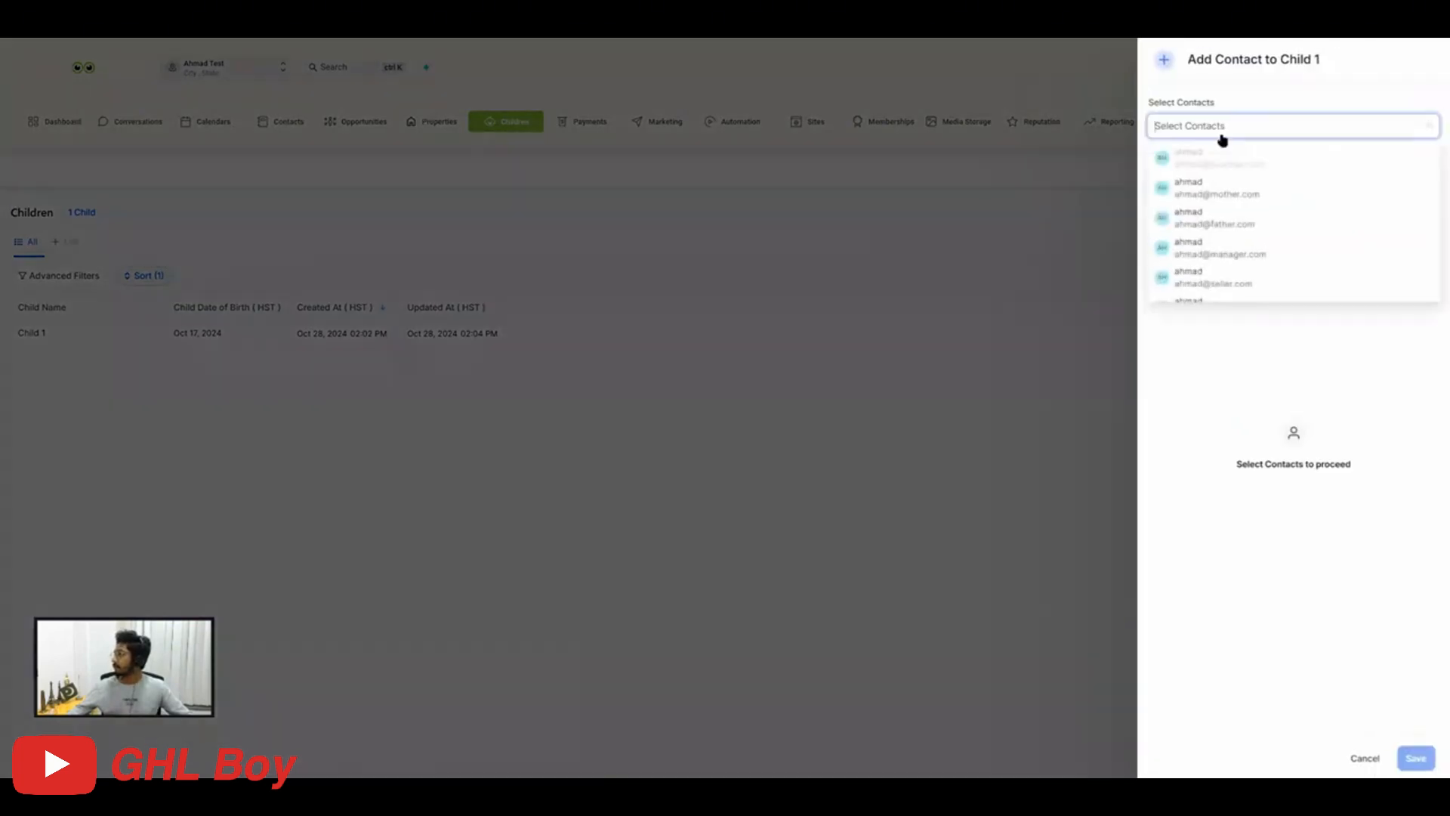
{"action": "left_click", "coordinate": [1186, 195]}
{"action": "left_click", "coordinate": [1227, 431]}
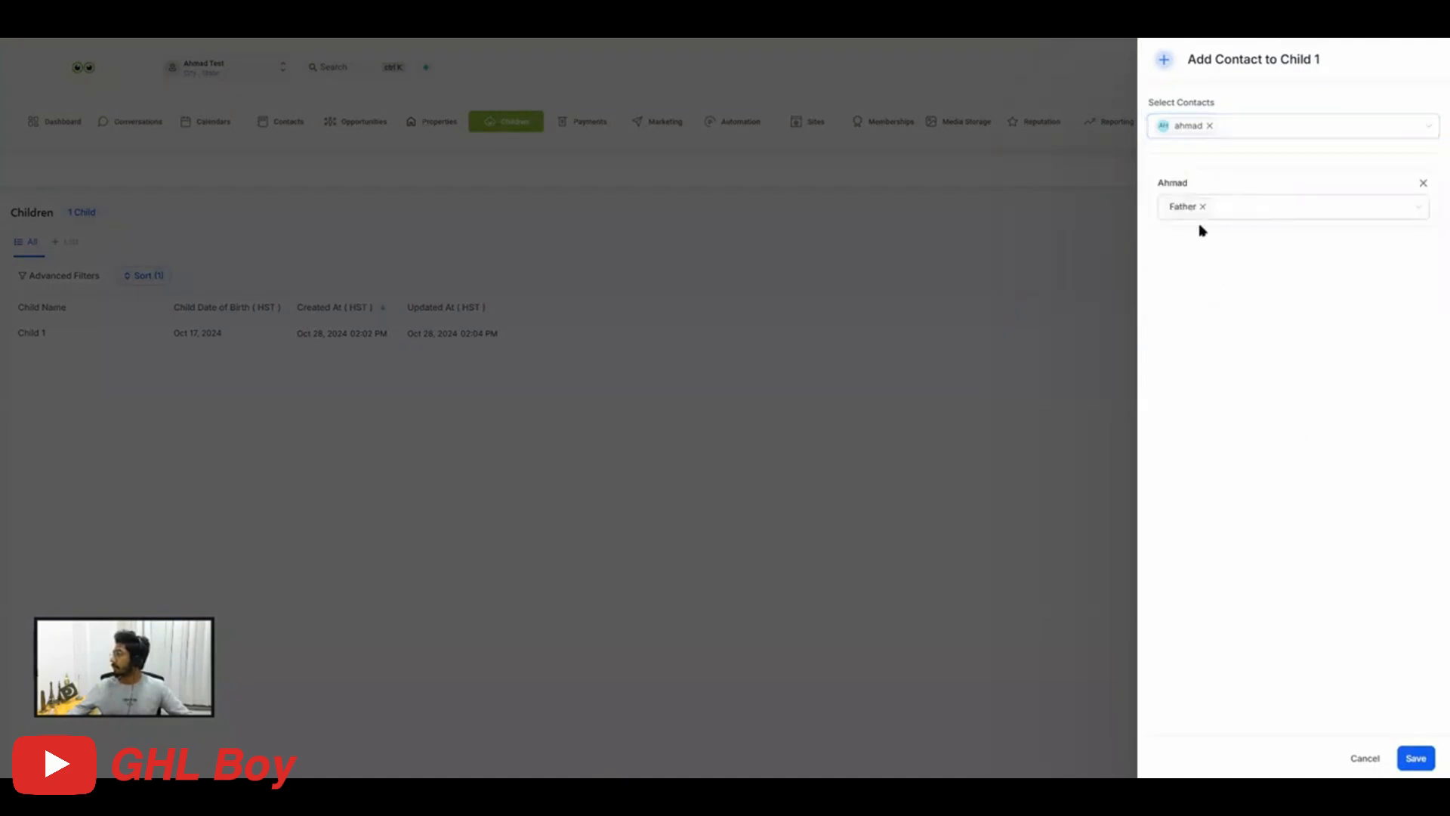
{"action": "left_click", "coordinate": [1202, 206]}
{"action": "left_click", "coordinate": [1206, 213]}
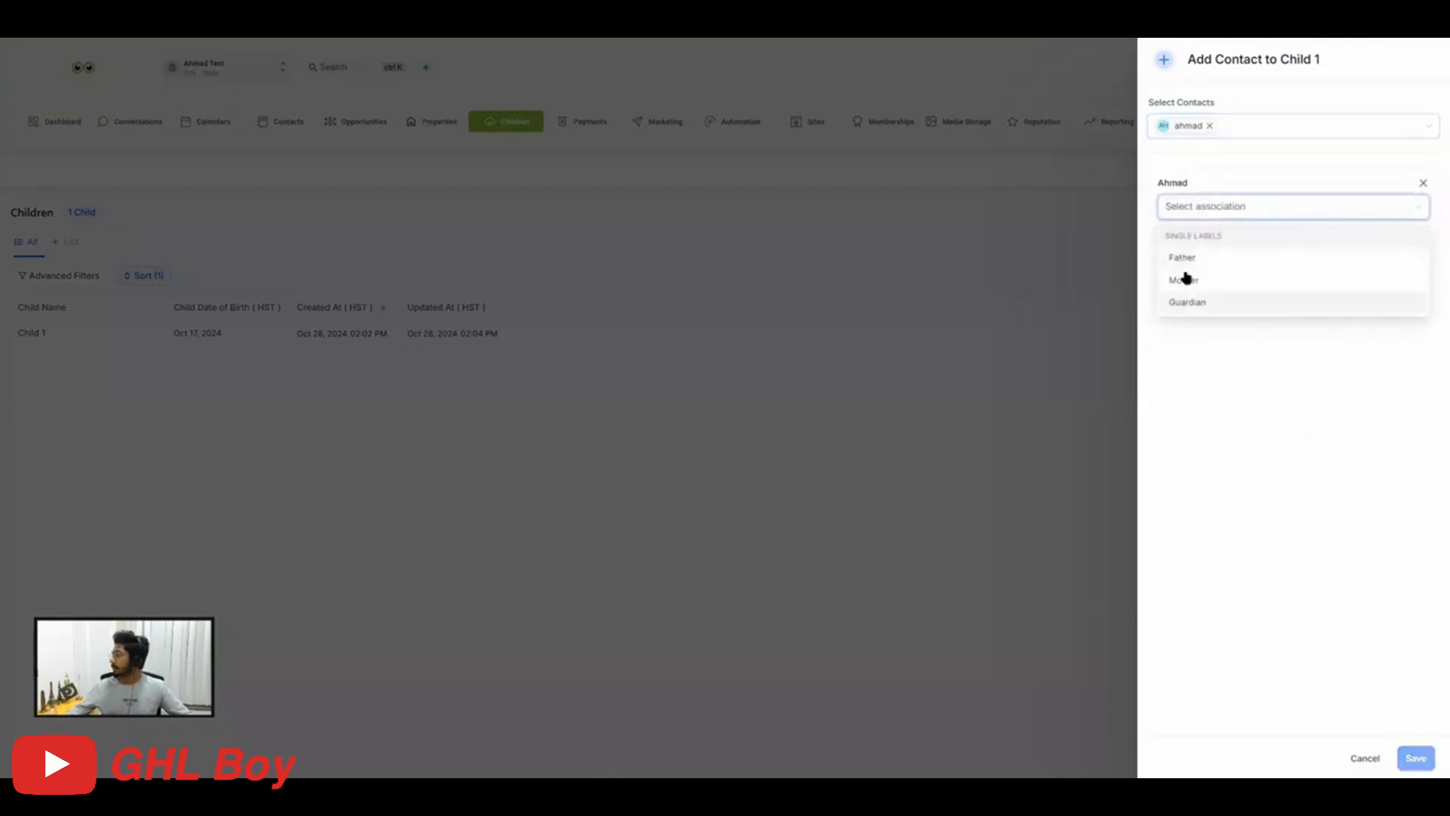
{"action": "left_click", "coordinate": [1186, 278]}
{"action": "left_click", "coordinate": [1242, 382]}
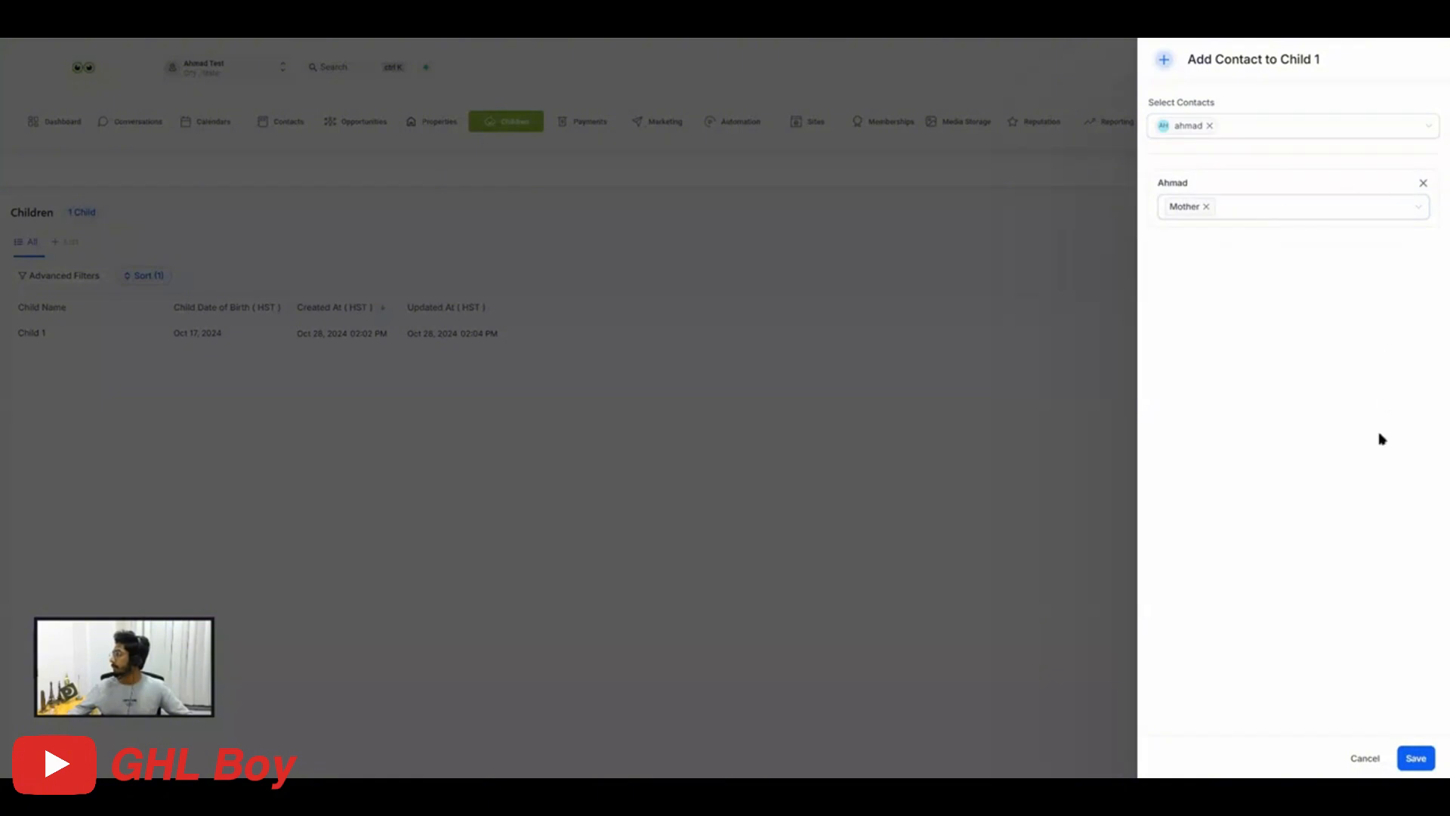
{"action": "left_click", "coordinate": [1411, 759]}
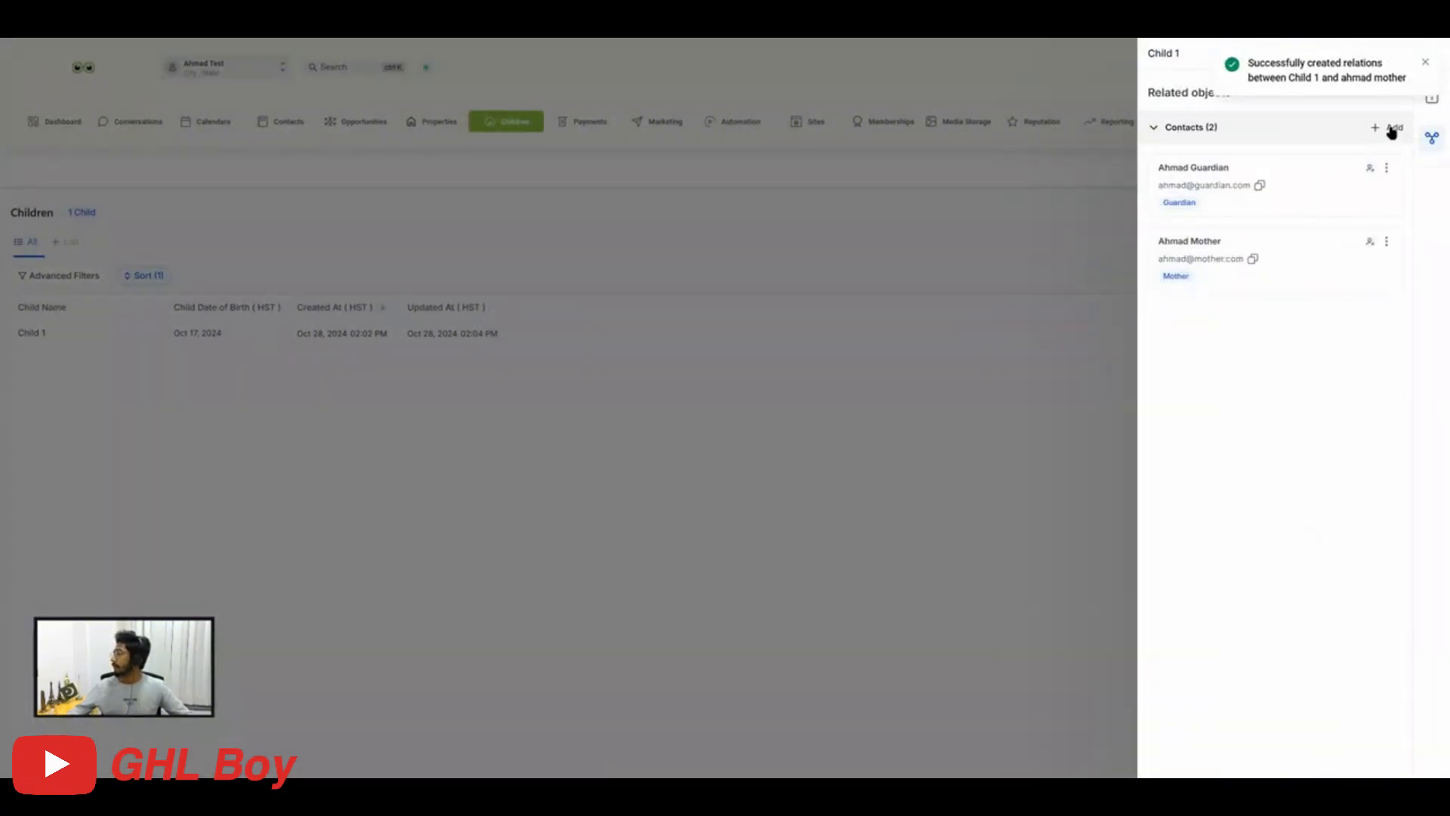
Add the father contact to Child 1 with the Father label, save it and review the contacts' labels.
{"action": "left_click", "coordinate": [1392, 129]}
{"action": "left_click", "coordinate": [1187, 126]}
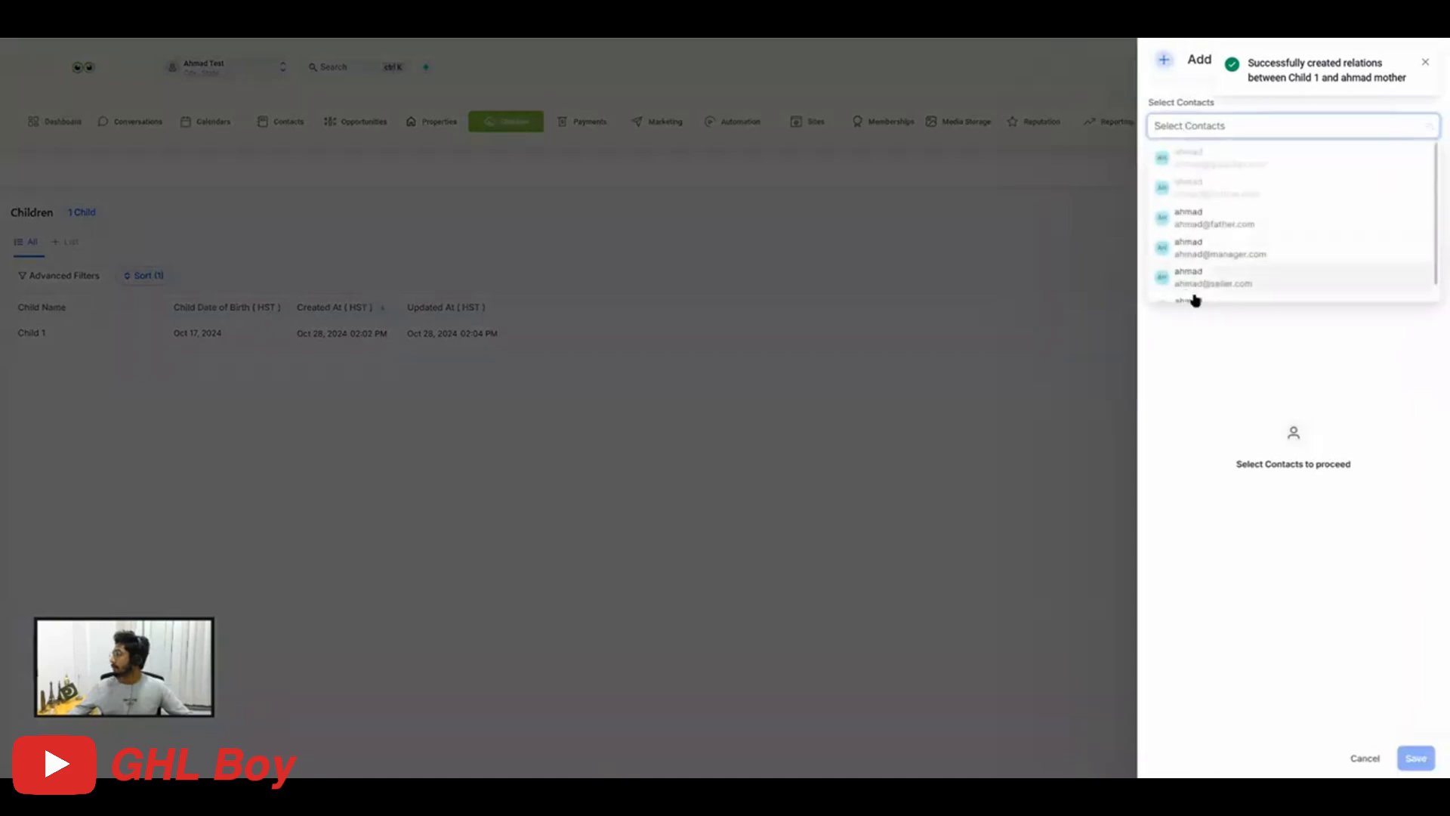
{"action": "left_click", "coordinate": [1230, 221]}
{"action": "left_click", "coordinate": [1221, 378]}
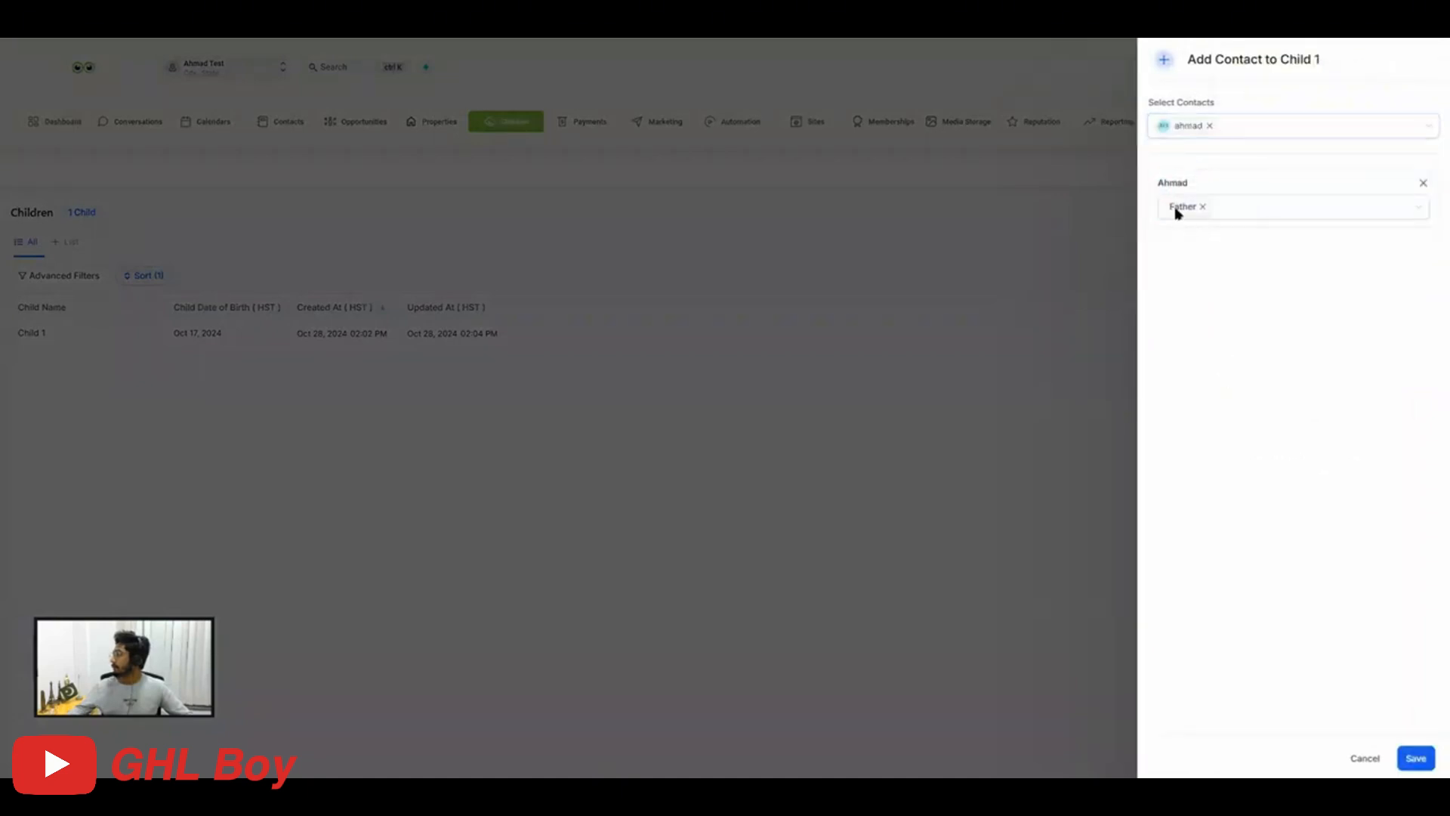
{"action": "left_click", "coordinate": [1416, 758]}
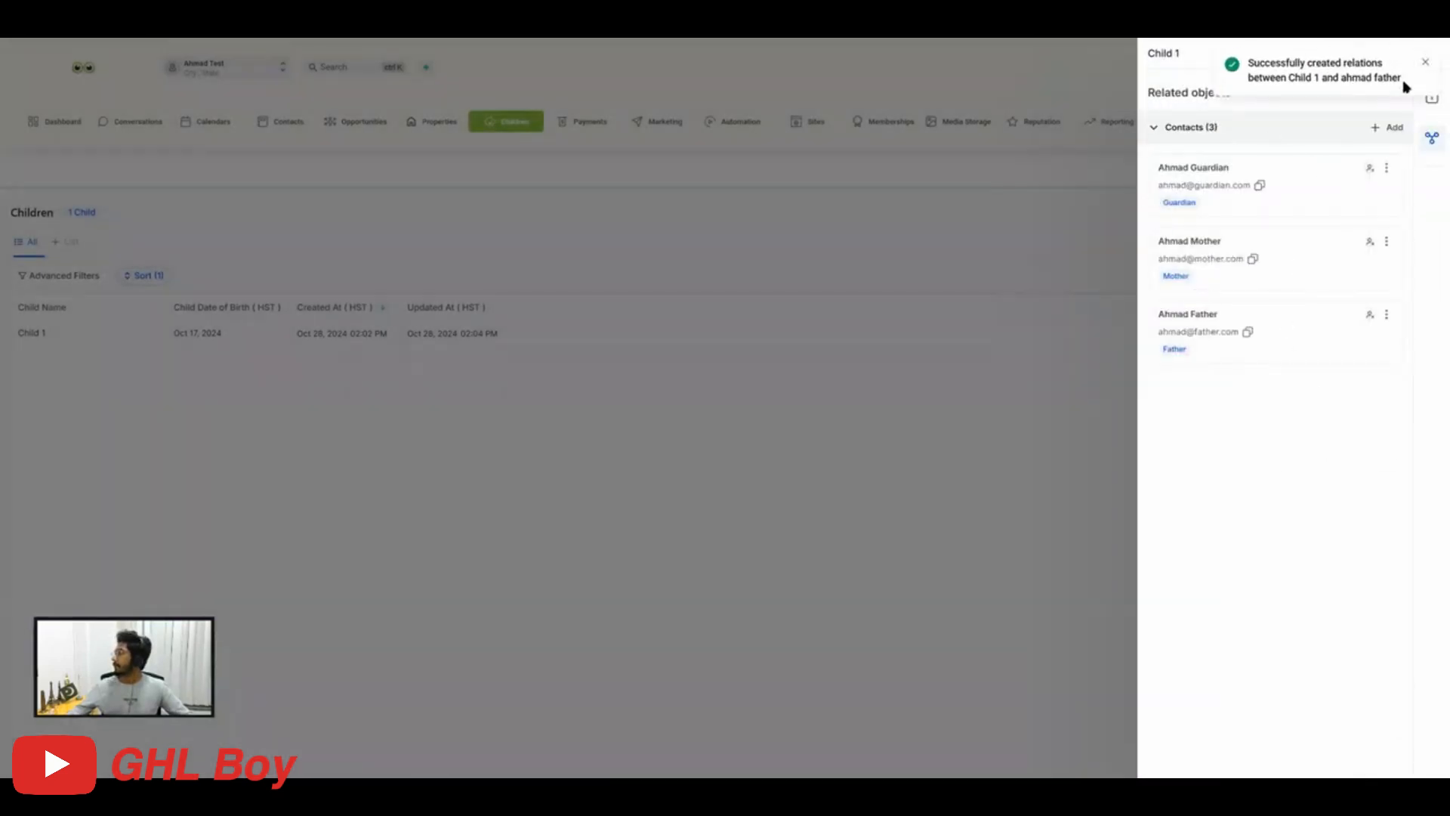
{"action": "left_click_drag", "start_coordinate": [1206, 212], "coordinate": [1160, 204]}
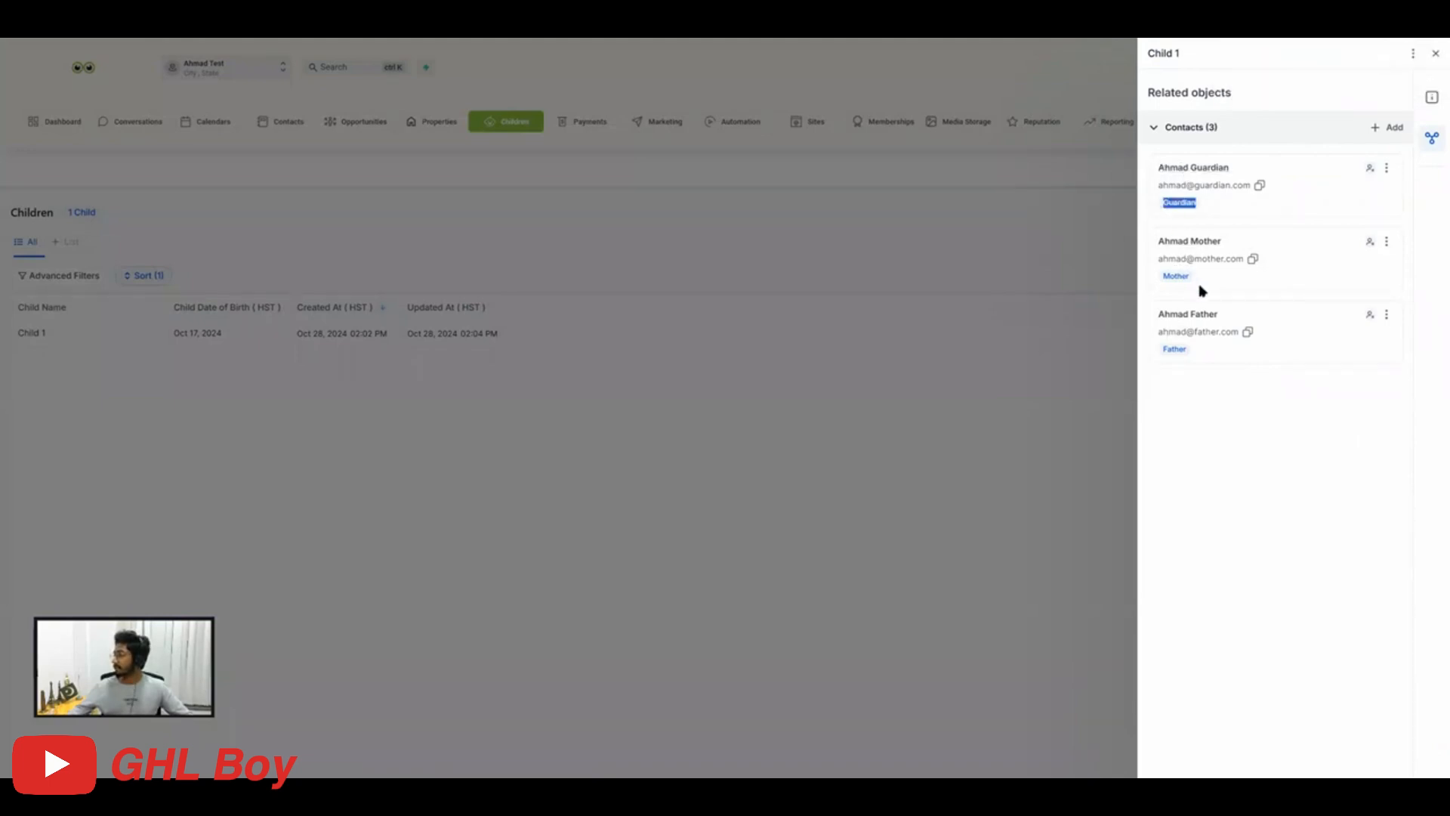
Close the Child 1 record and add the Father, Mother and Guardian associated-contact fields to the Children table.
{"action": "left_click_drag", "start_coordinate": [1198, 287], "coordinate": [1169, 275]}
{"action": "left_click", "coordinate": [1433, 56]}
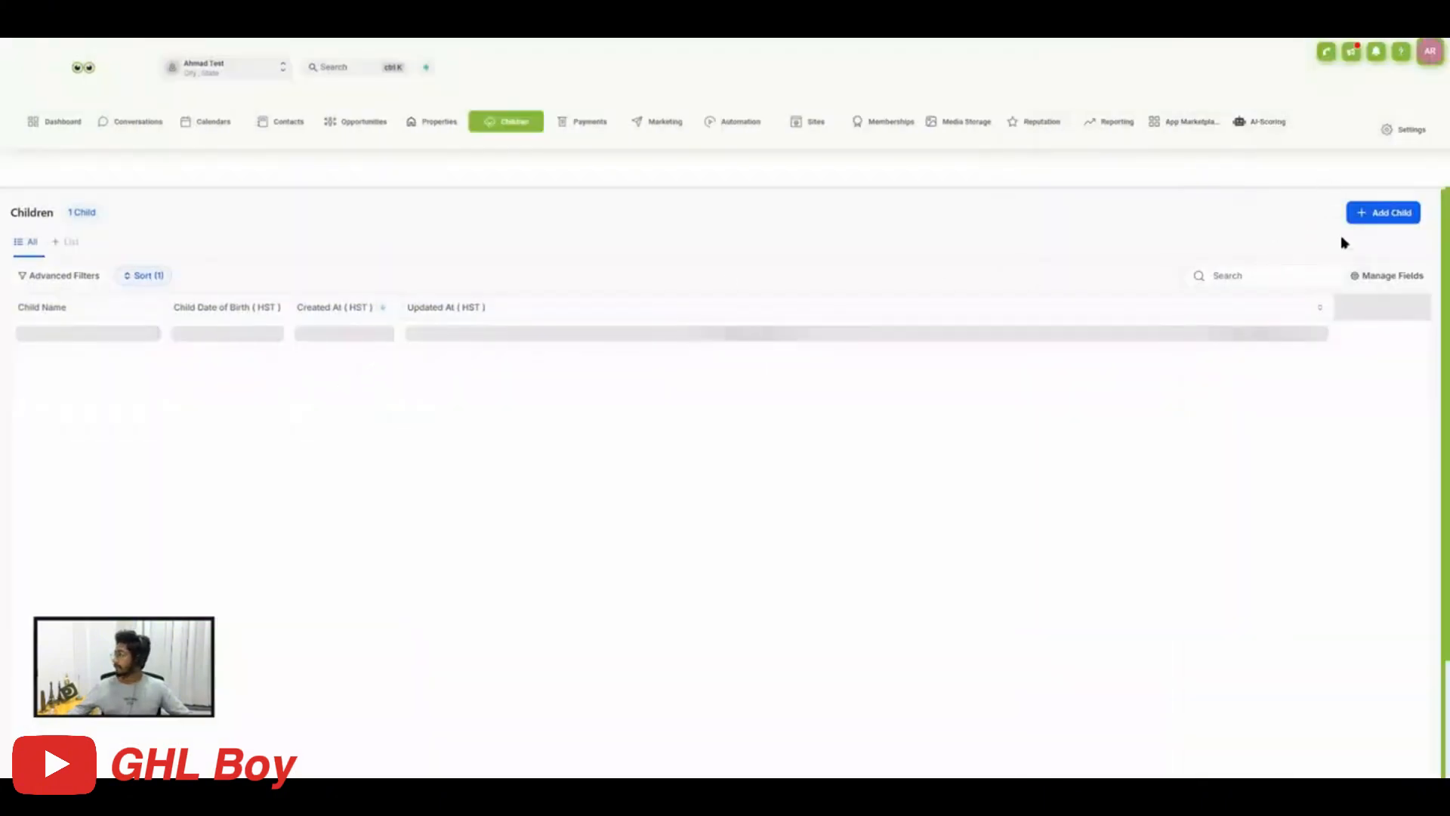
{"action": "left_click", "coordinate": [1392, 276]}
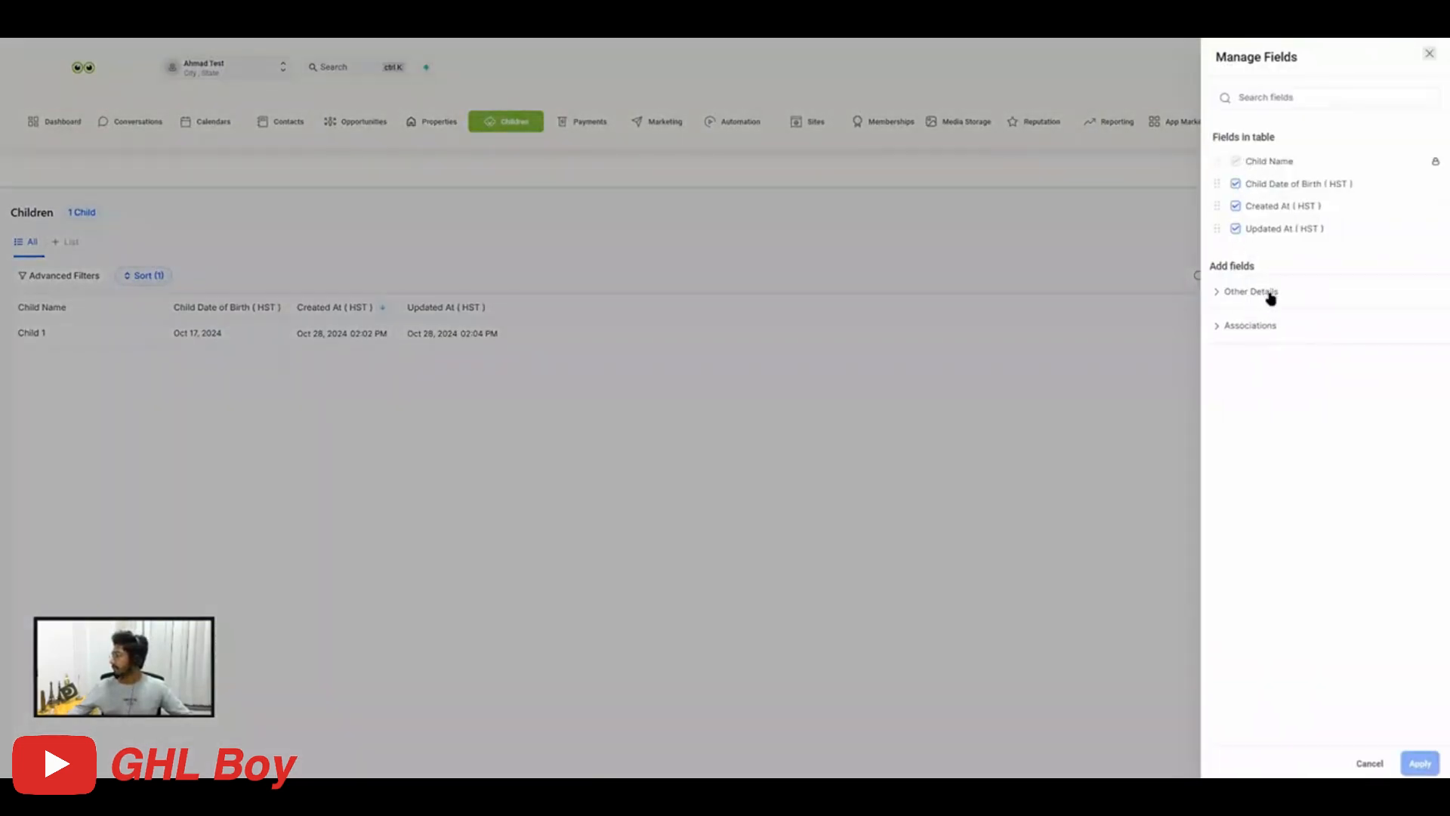
{"action": "left_click", "coordinate": [1247, 325]}
{"action": "left_click", "coordinate": [1218, 352]}
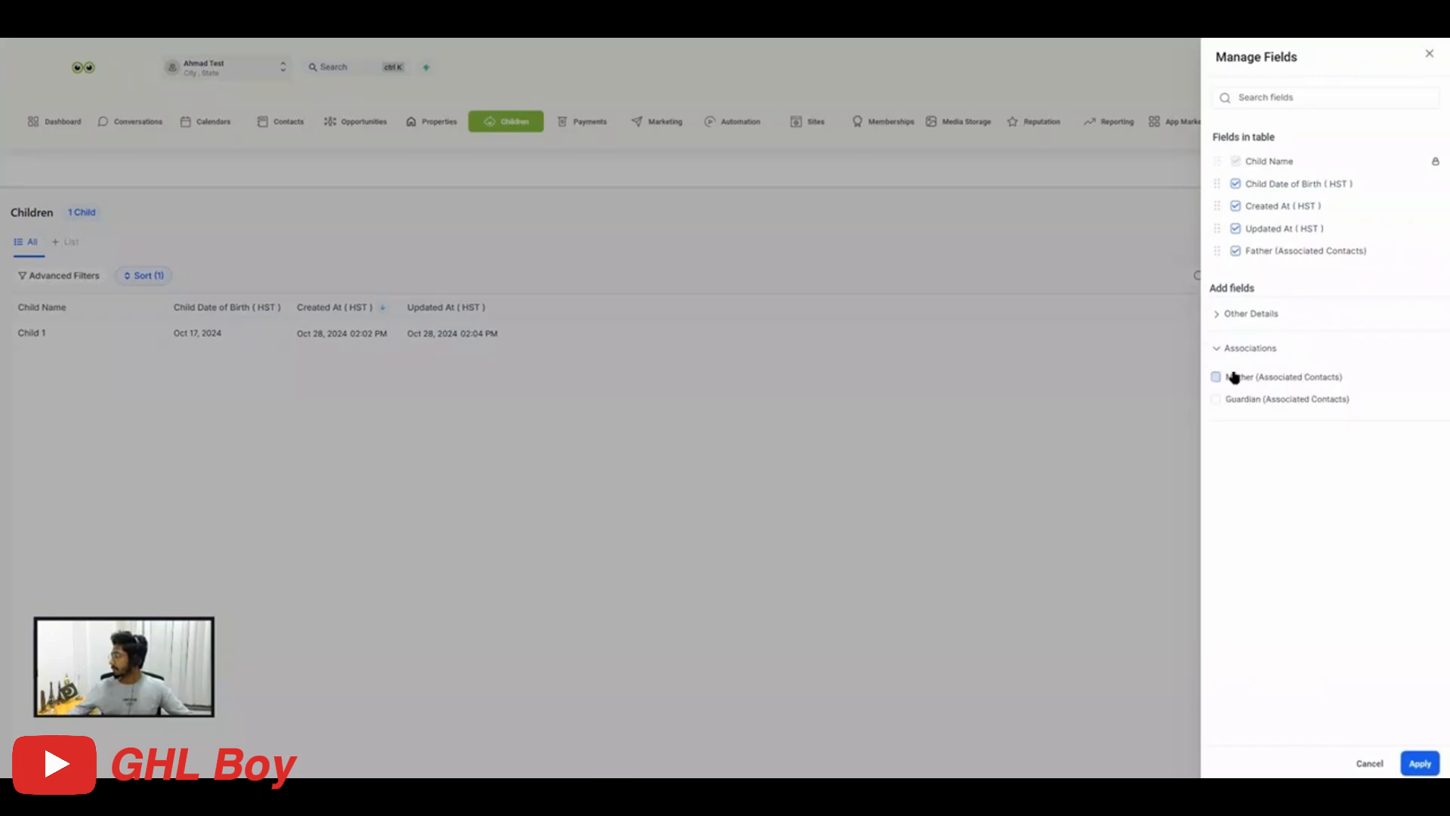
{"action": "left_click", "coordinate": [1234, 377]}
{"action": "left_click", "coordinate": [1238, 399]}
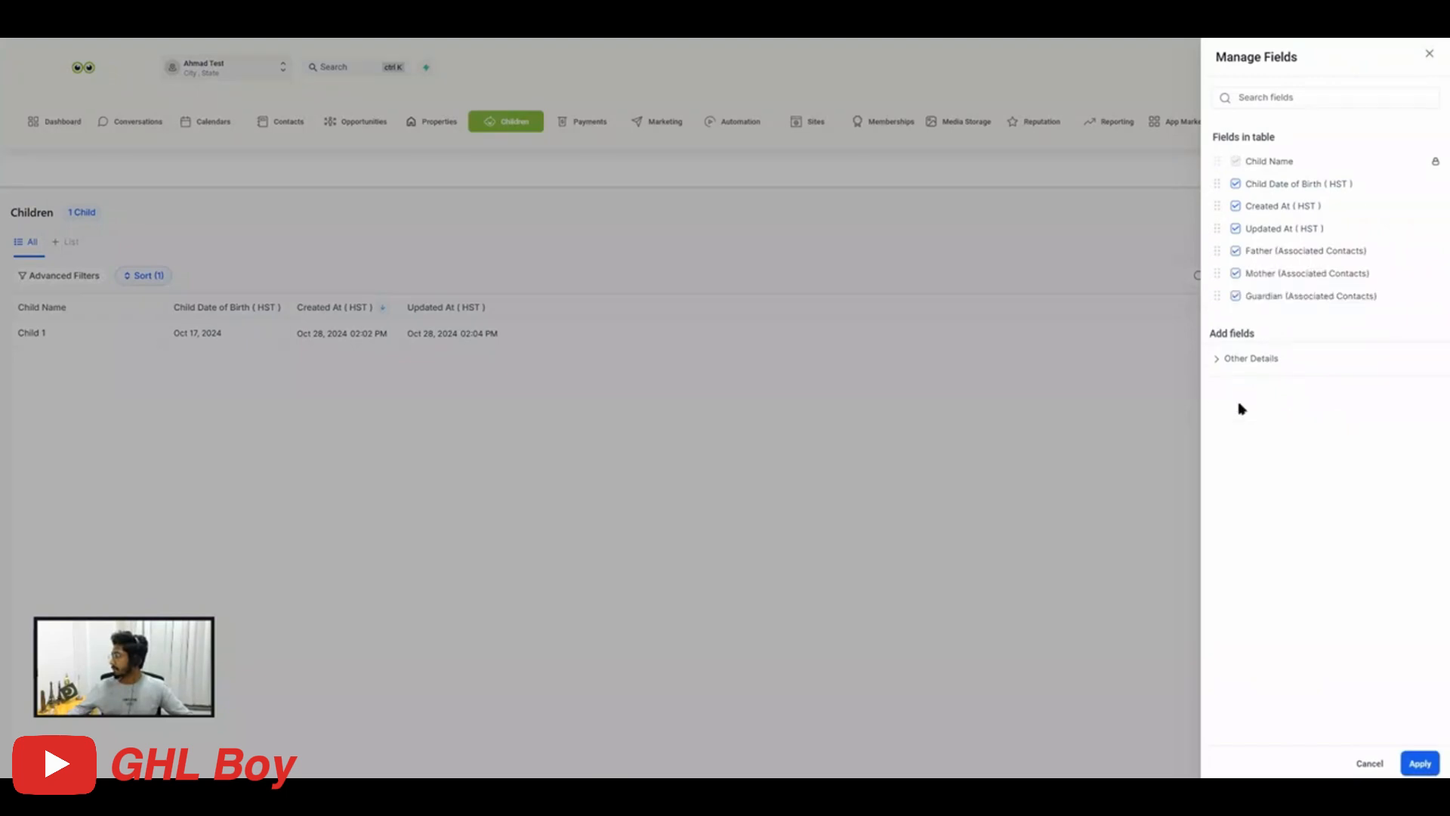
{"action": "left_click", "coordinate": [1428, 761]}
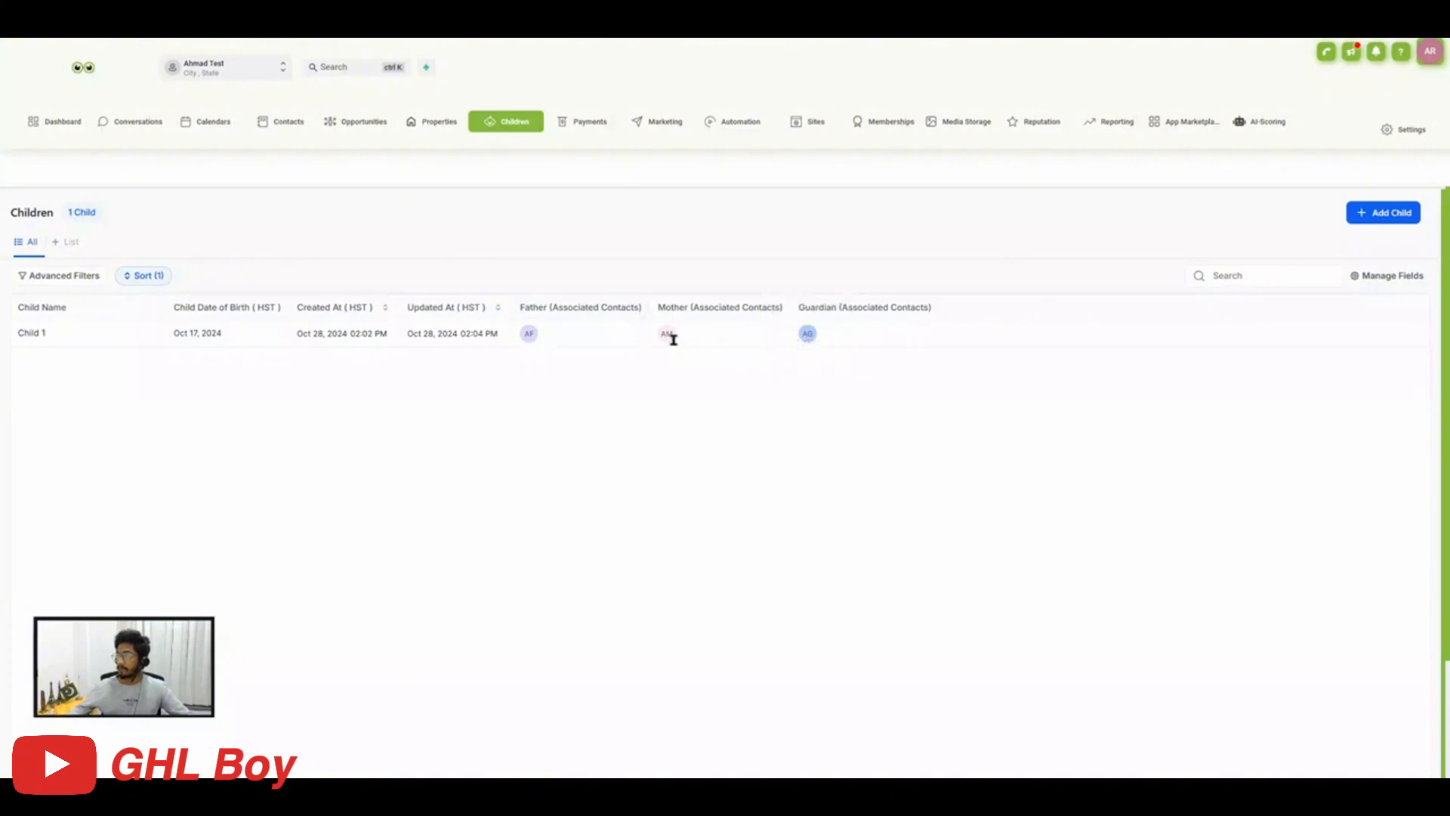
Open the associated father's contact record from the Child 1 row in the Children table.
{"action": "left_click", "coordinate": [528, 335]}
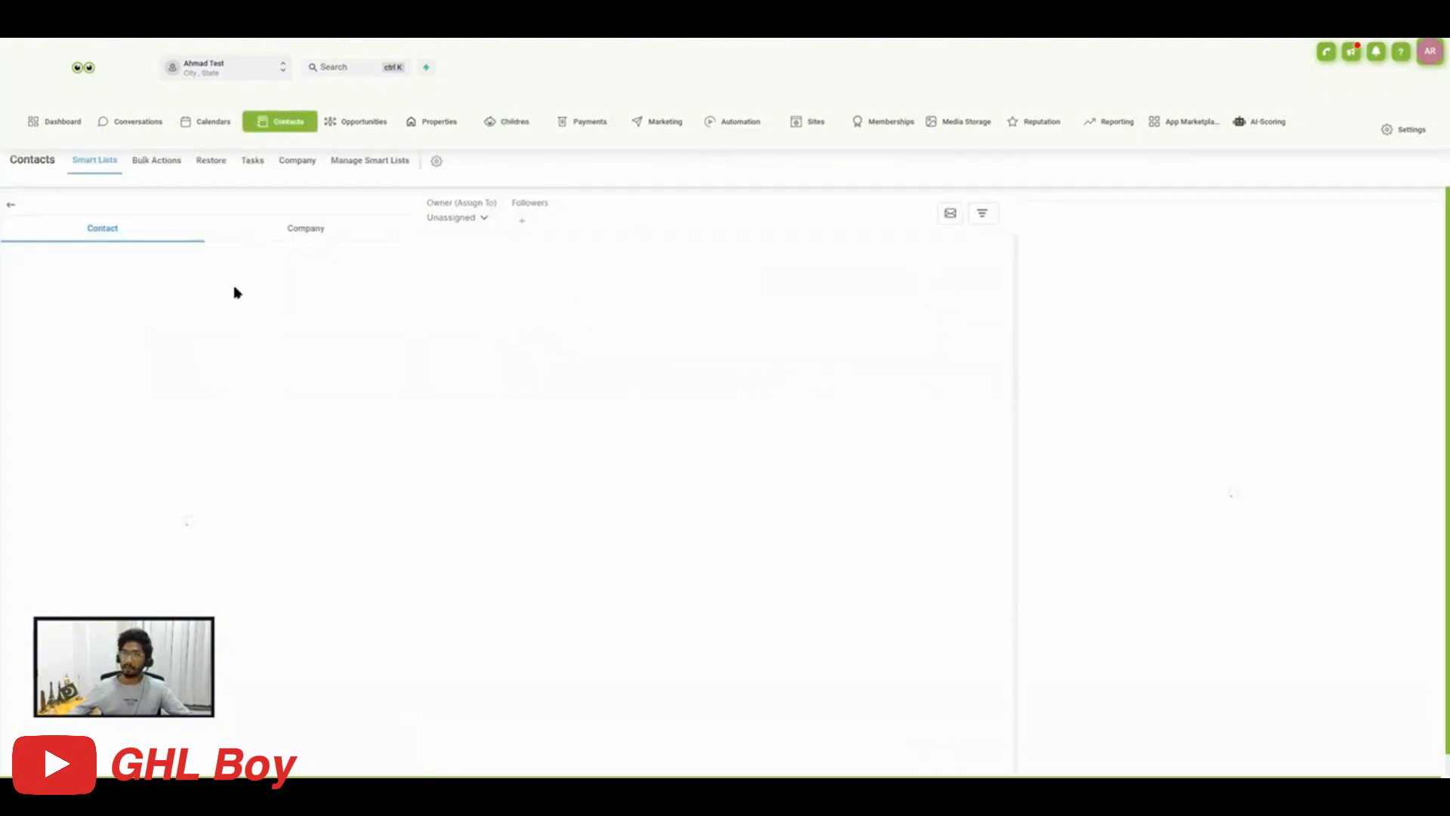